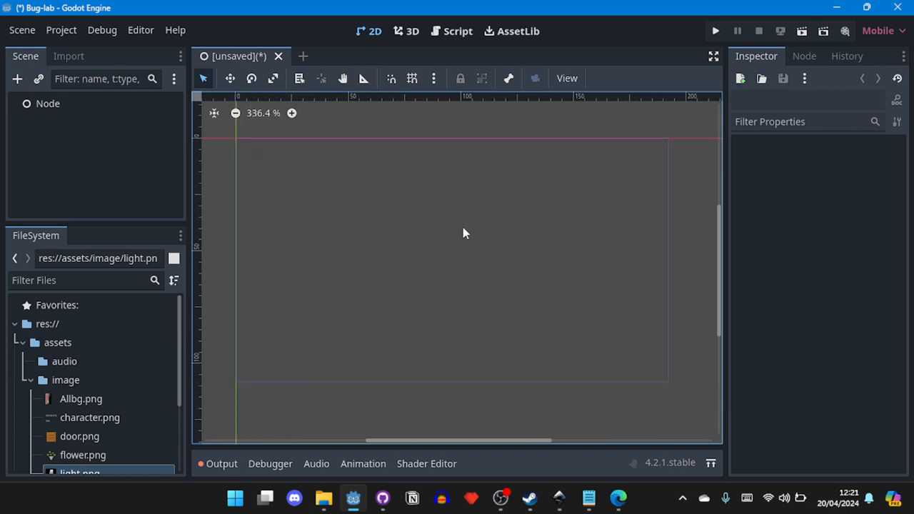
pyautogui.moveTo(449, 206); pyautogui.dragTo(489, 250, button='middle')
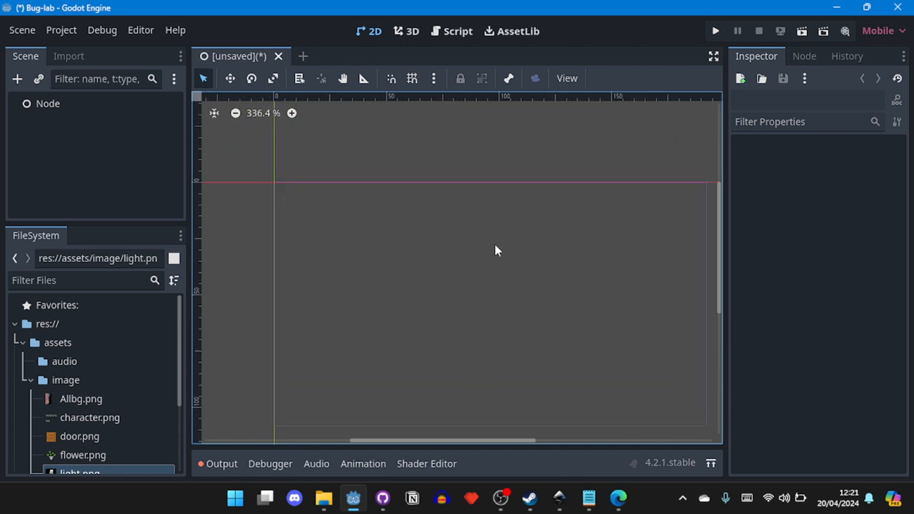
pyautogui.scroll(-2, 496, 244)
pyautogui.scroll(1, 496, 245)
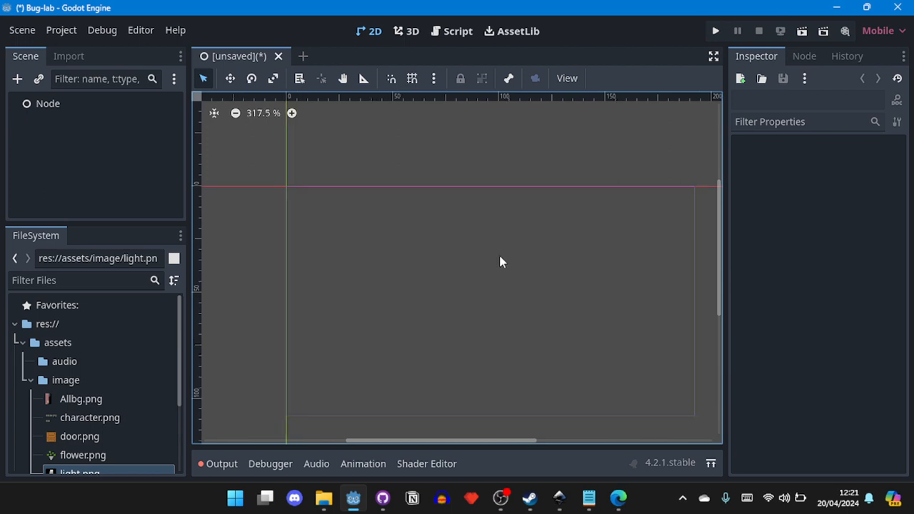
pyautogui.scroll(1, 500, 262)
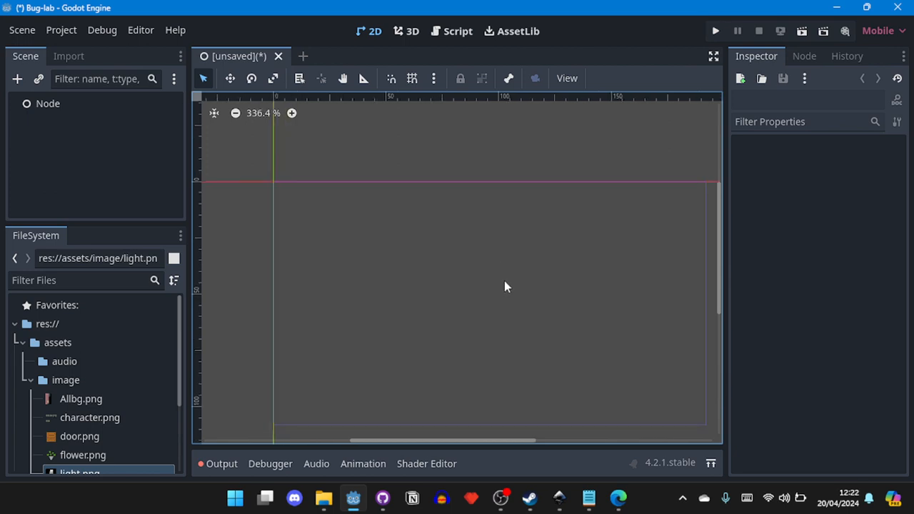
pyautogui.scroll(1, 506, 283)
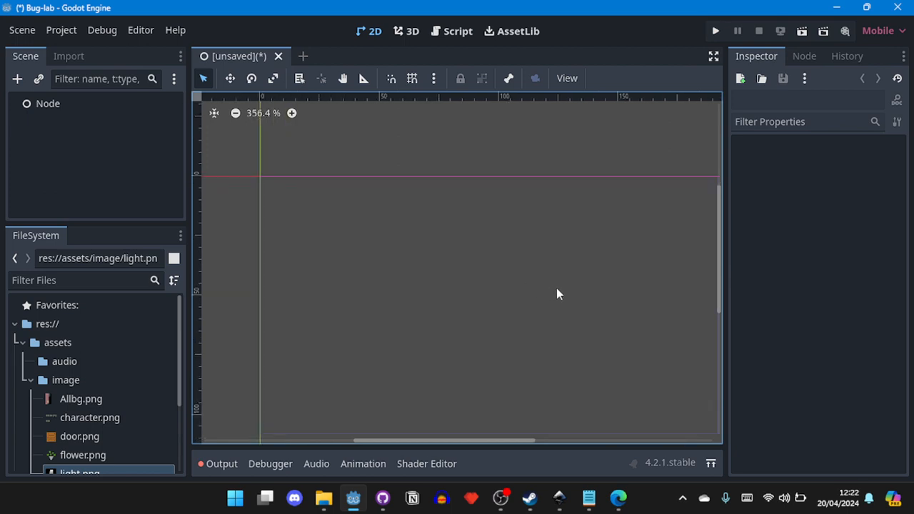
pyautogui.moveTo(557, 293); pyautogui.dragTo(536, 214, button='middle')
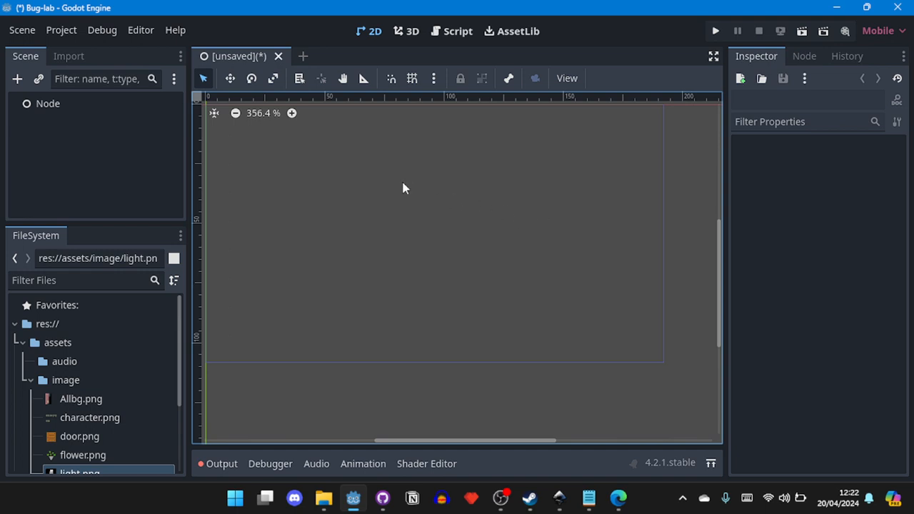
pyautogui.scroll(1, 404, 189)
pyautogui.scroll(-1, 404, 189)
pyautogui.moveTo(402, 188); pyautogui.dragTo(429, 209, button='middle')
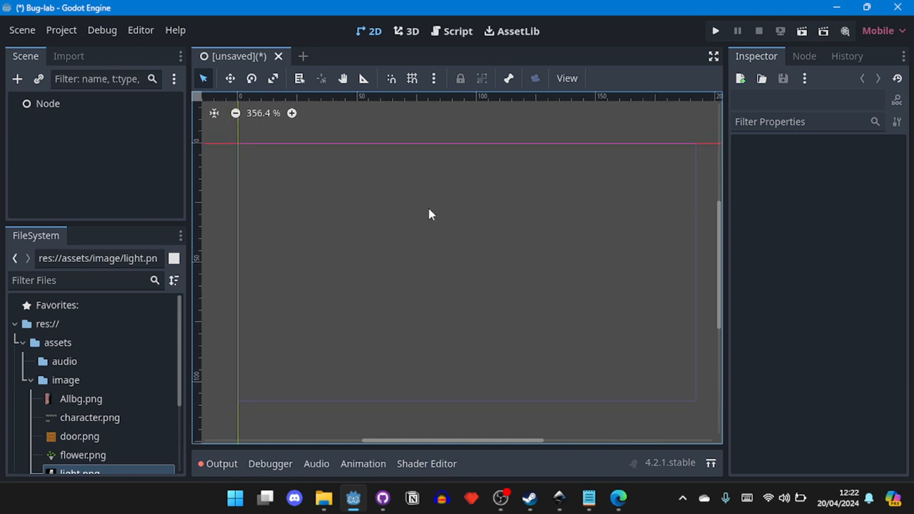
pyautogui.scroll(1, 429, 214)
pyautogui.moveTo(441, 221); pyautogui.dragTo(446, 177, button='middle')
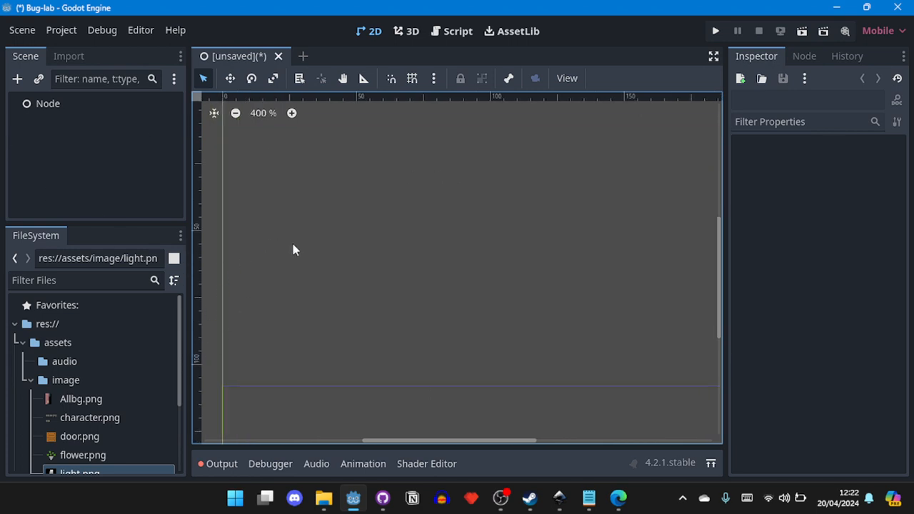
pyautogui.moveTo(292, 199); pyautogui.dragTo(290, 223, button='middle')
# - Add a Sprite2D node as a child of the root Node
pyautogui.click(57, 103)
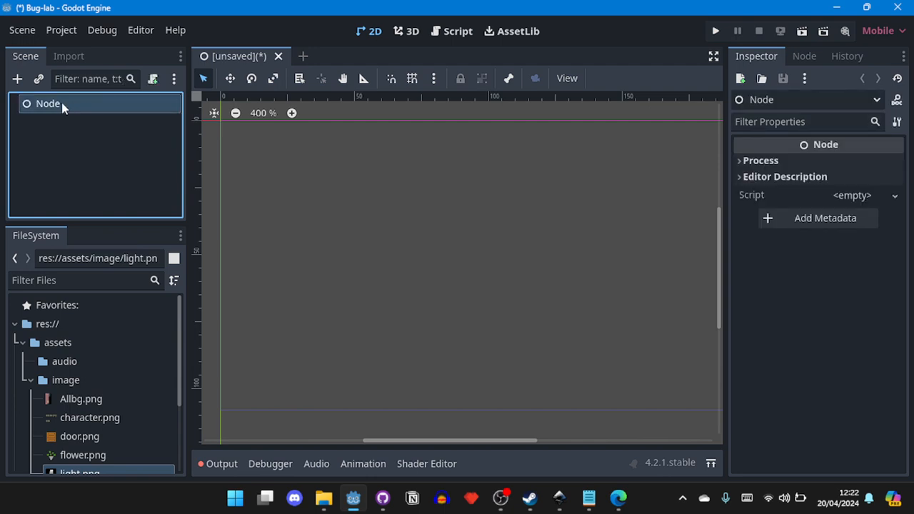
pyautogui.click(17, 78)
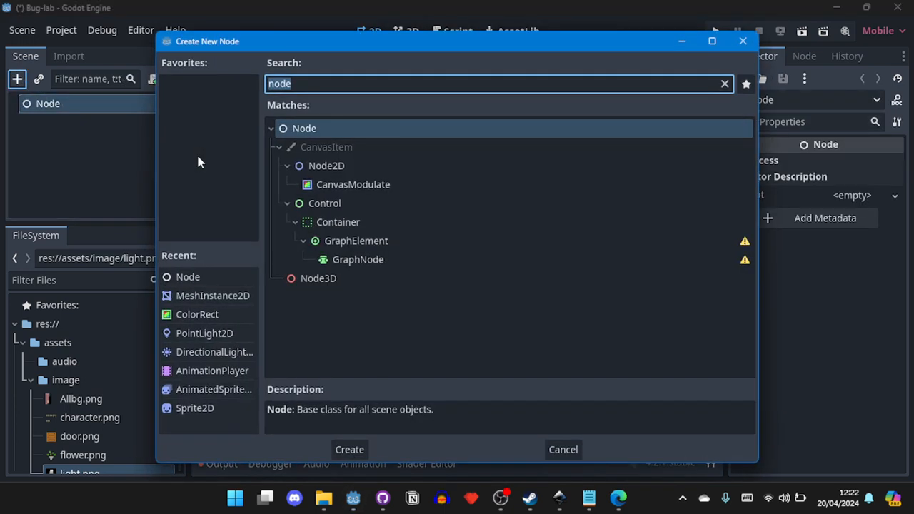
pyautogui.write('sprite')
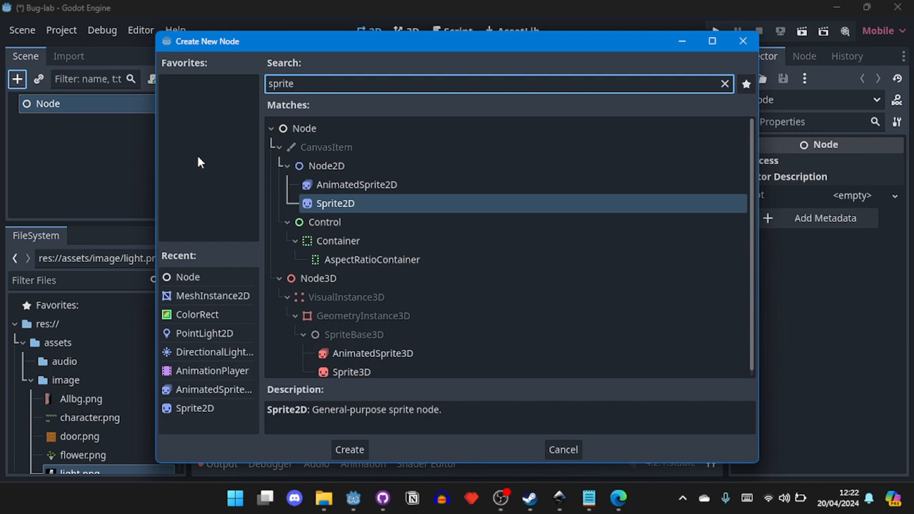
pyautogui.press('Return')
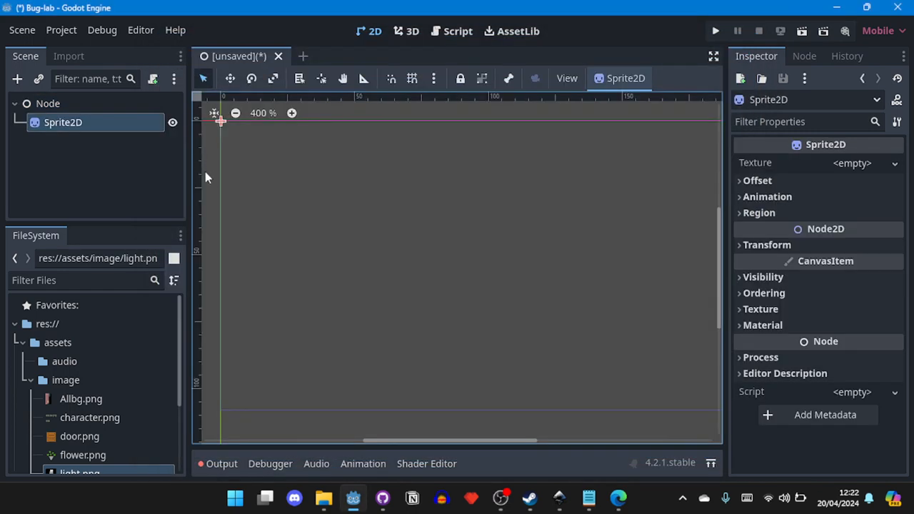
# - Assign character.png from the assets/image folder as the Sprite2D node's texture
pyautogui.scroll(-6, 228, 194)
pyautogui.scroll(6, 243, 202)
pyautogui.moveTo(356, 231); pyautogui.dragTo(394, 220, button='middle')
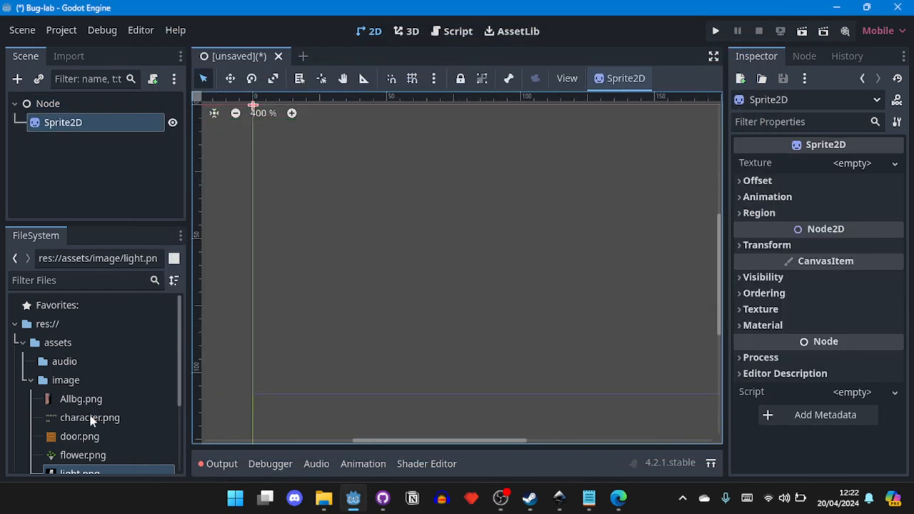
pyautogui.moveTo(92, 418); pyautogui.dragTo(865, 163)
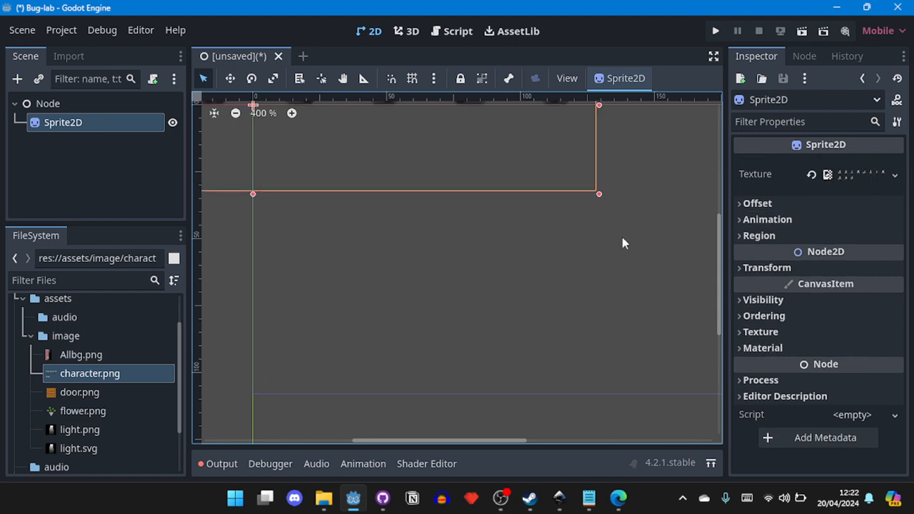
# - Set the project's Default Texture Filter for canvas textures to Nearest and close the project settings
pyautogui.scroll(-2, 392, 298)
pyautogui.moveTo(344, 260); pyautogui.dragTo(554, 300, button='middle')
pyautogui.scroll(4, 554, 229)
pyautogui.moveTo(433, 234); pyautogui.dragTo(462, 227, button='middle')
pyautogui.scroll(1, 462, 226)
pyautogui.scroll(1, 514, 267)
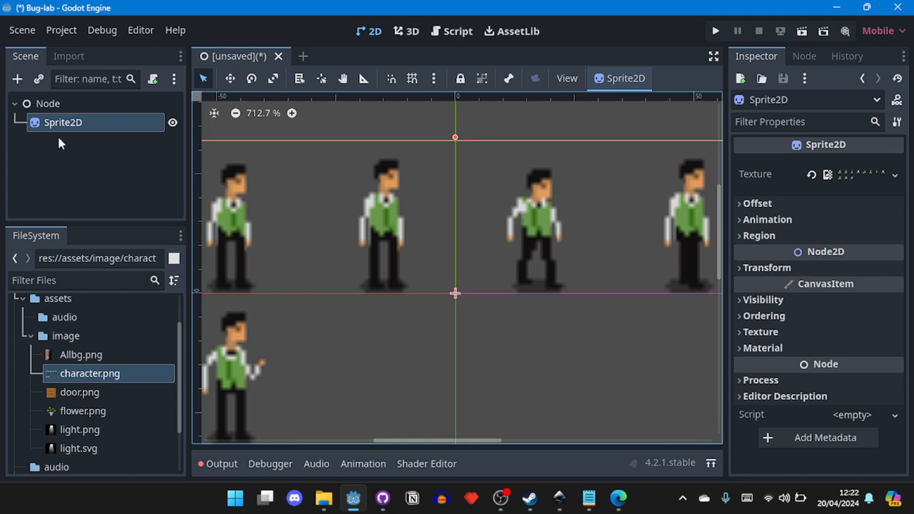
pyautogui.click(69, 32)
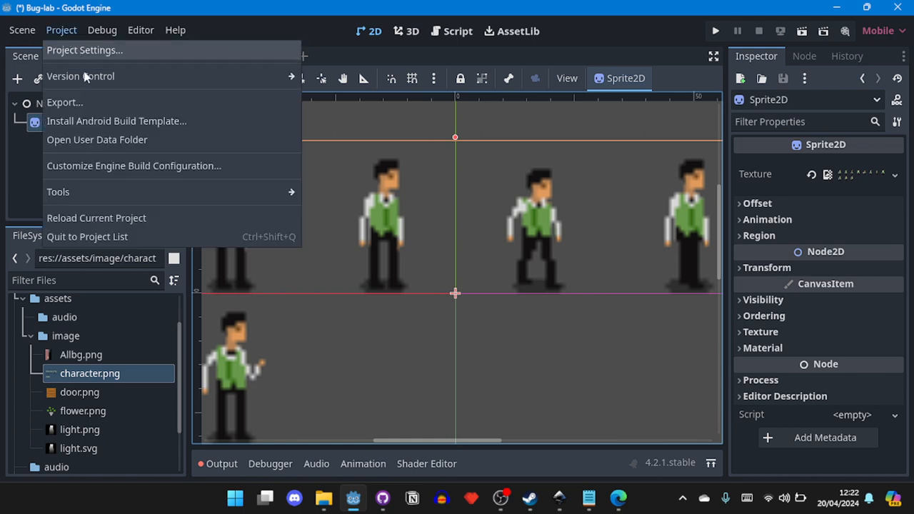
pyautogui.click(119, 57)
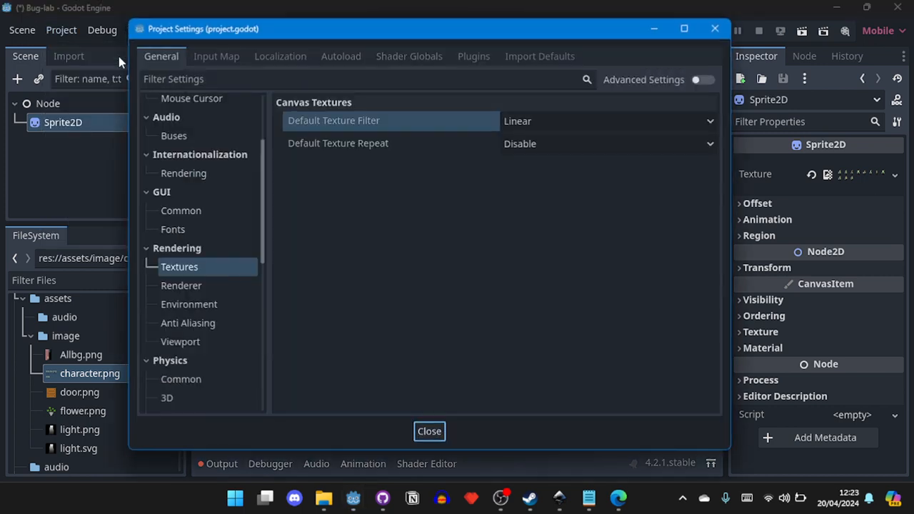
pyautogui.click(186, 266)
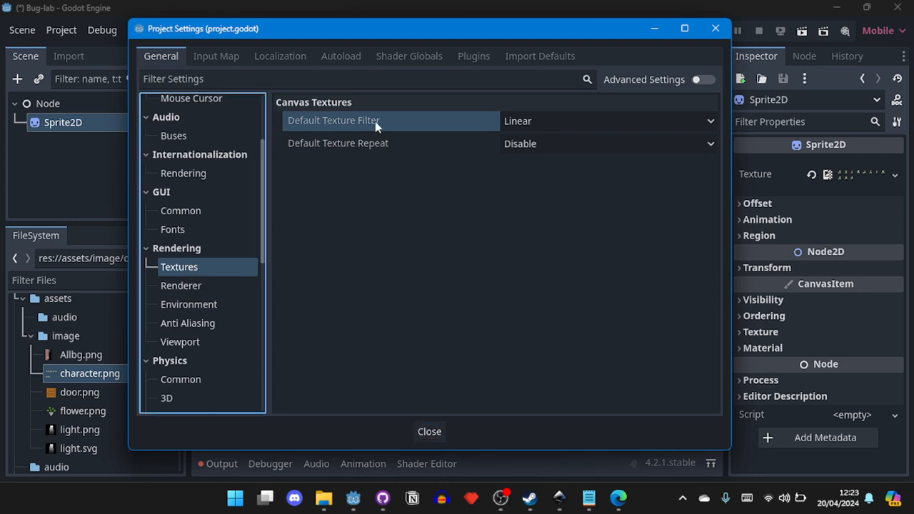
pyautogui.click(577, 130)
pyautogui.click(580, 141)
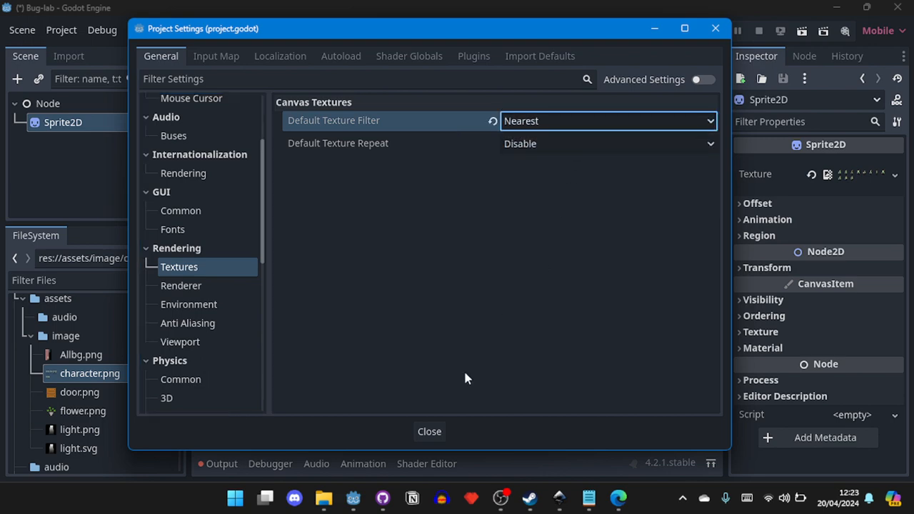
pyautogui.click(429, 431)
# - Examine the sharpness of the character sprite's pixels at different zoom levels with the sprite deselected
pyautogui.scroll(-6, 418, 247)
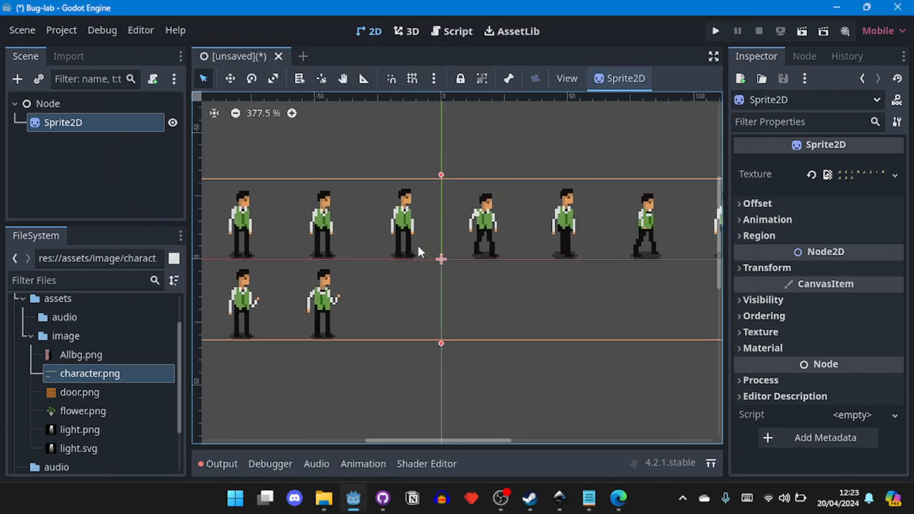
pyautogui.scroll(1, 418, 247)
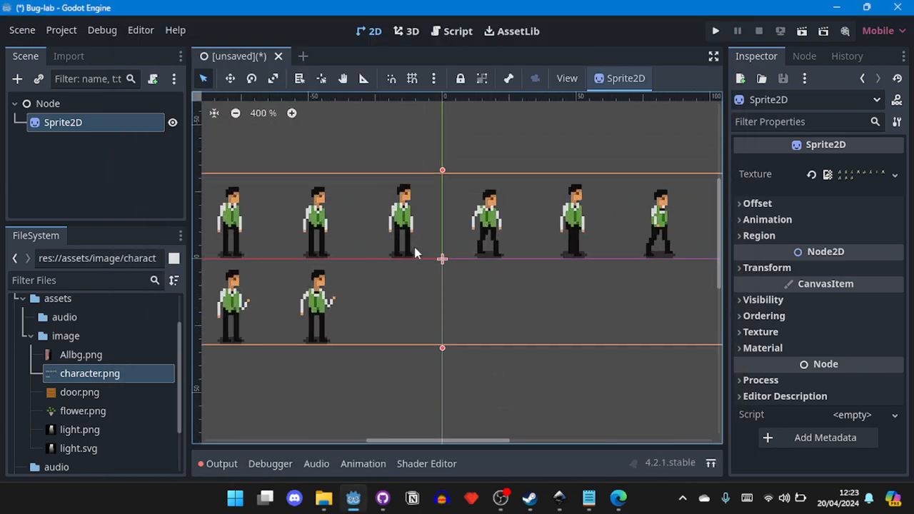
pyautogui.click(61, 30)
pyautogui.click(491, 148)
pyautogui.scroll(2, 434, 308)
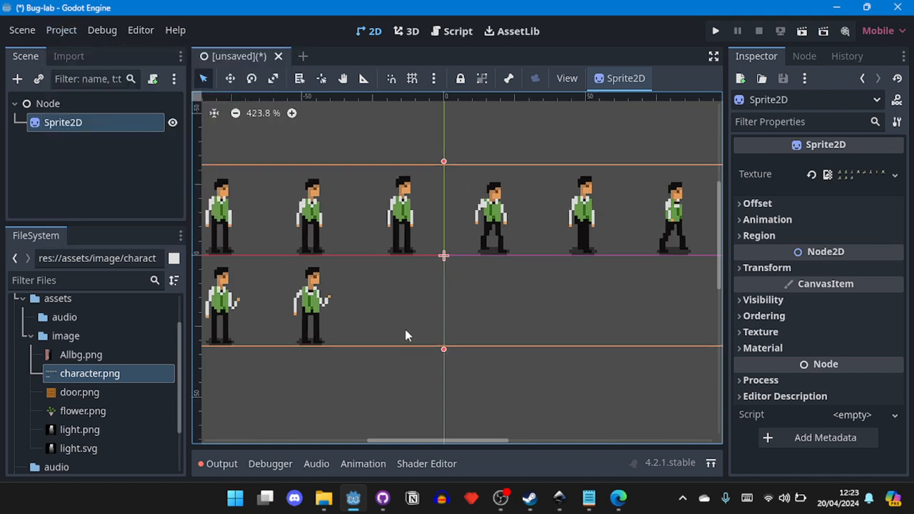
pyautogui.click(405, 372)
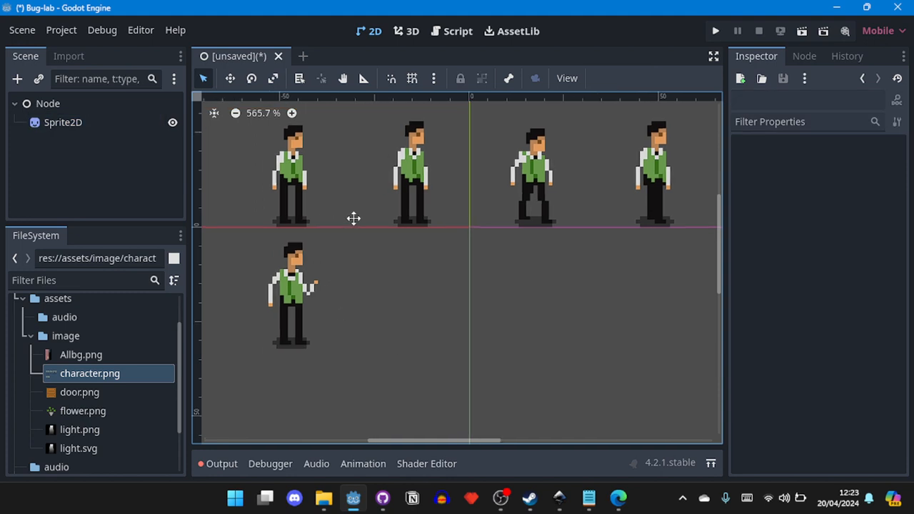
pyautogui.scroll(-2, 450, 228)
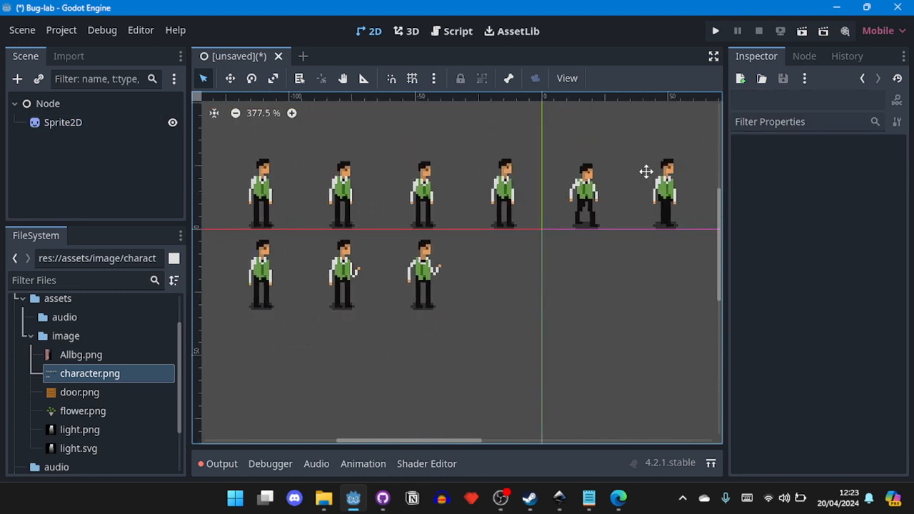
pyautogui.moveTo(646, 172); pyautogui.dragTo(480, 172, button='middle')
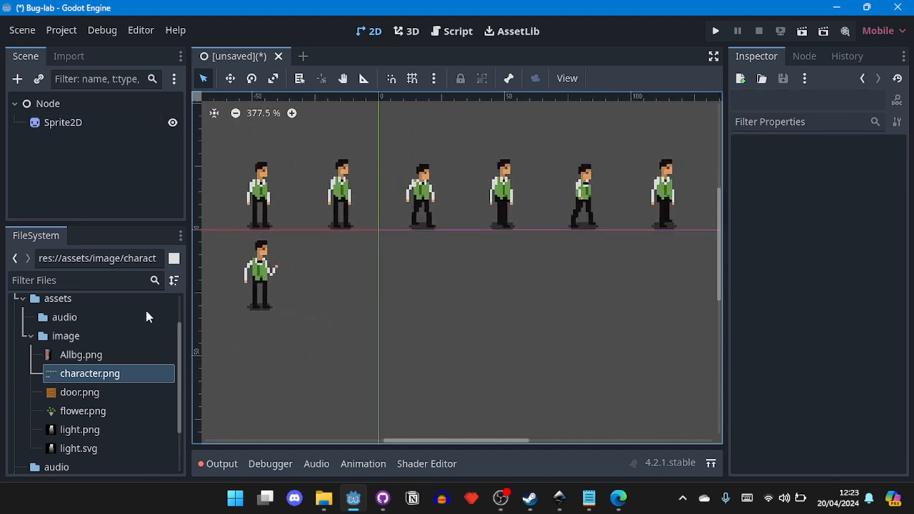
# - Review the Sprite2D node's own texture Filter options and keep Inherit
pyautogui.click(58, 124)
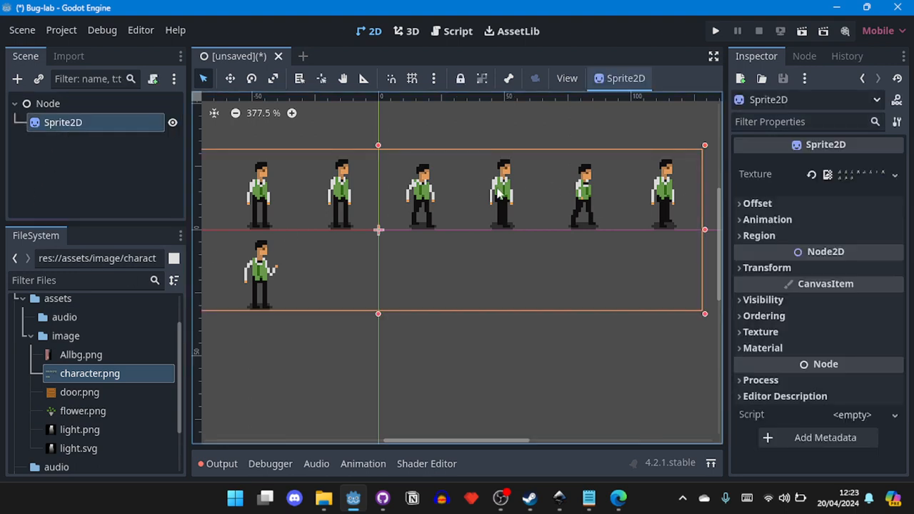
pyautogui.click(758, 332)
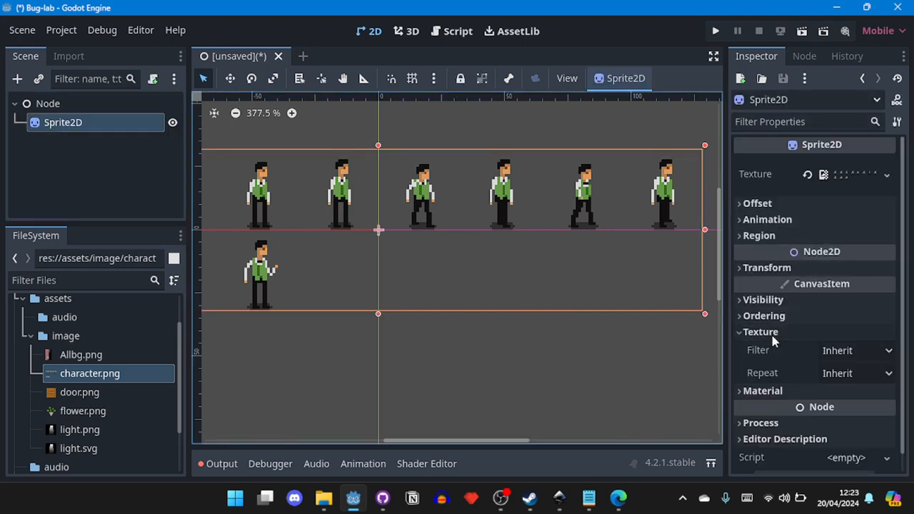
pyautogui.click(857, 351)
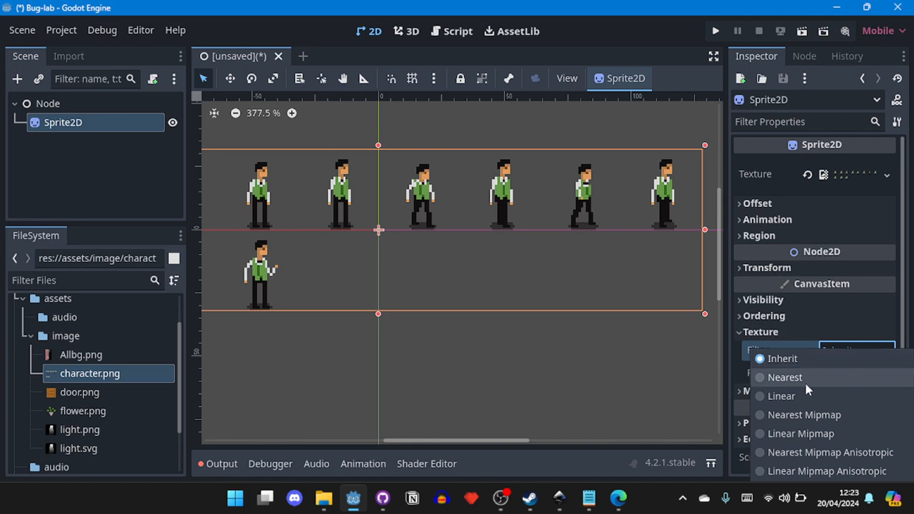
pyautogui.click(782, 359)
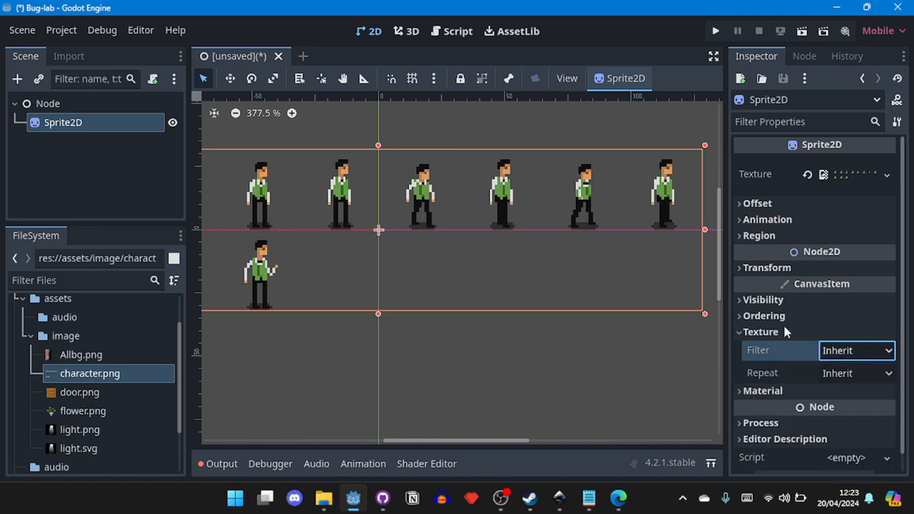
pyautogui.click(779, 331)
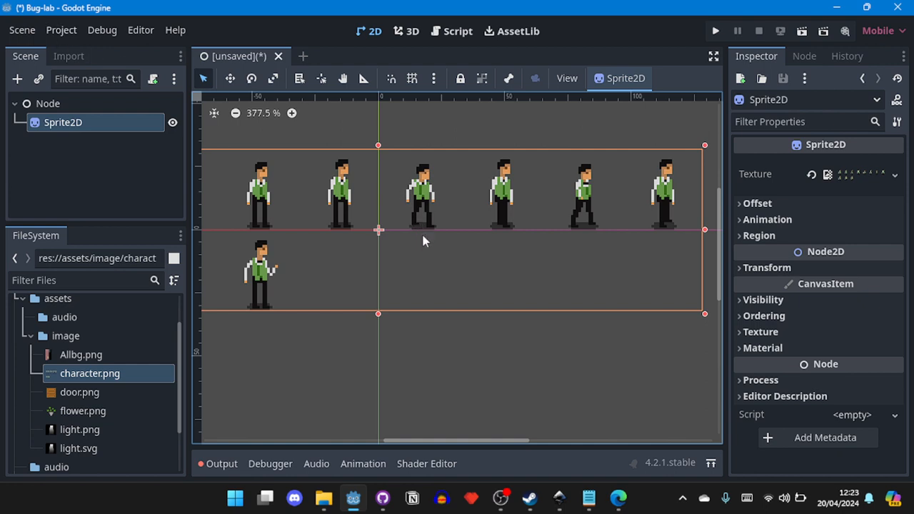
# - Inspect both rows of the character sprite sheet from close up and from further out
pyautogui.scroll(-3, 423, 257)
pyautogui.scroll(3, 419, 273)
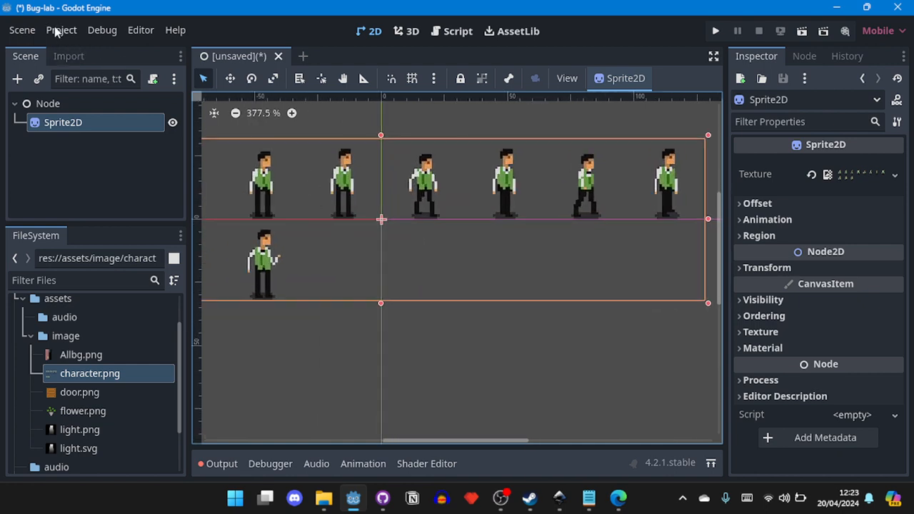
pyautogui.click(54, 30)
pyautogui.click(333, 9)
pyautogui.scroll(1, 287, 155)
pyautogui.scroll(-2, 287, 153)
pyautogui.scroll(1, 286, 161)
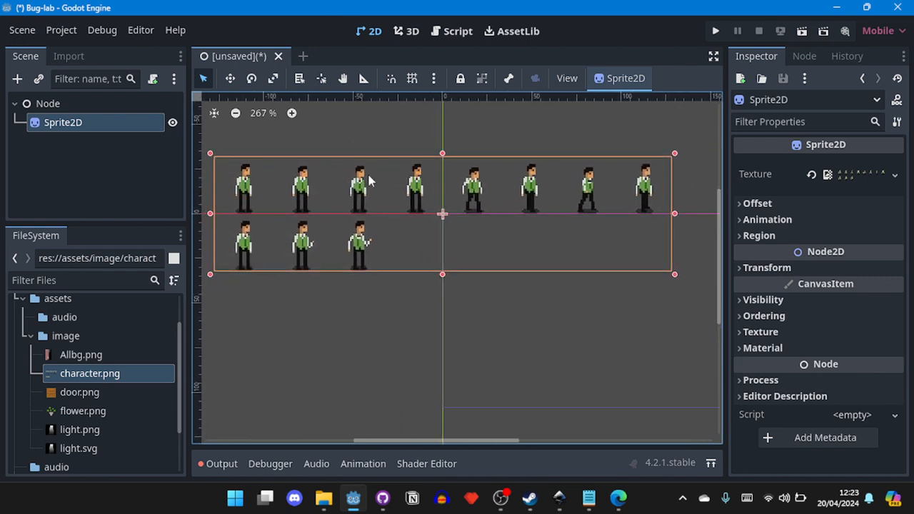
pyautogui.scroll(1, 346, 232)
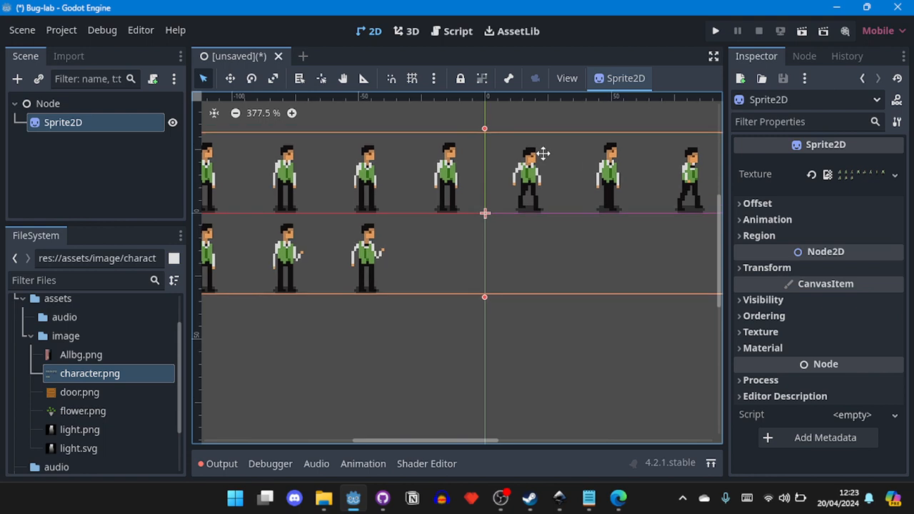
pyautogui.scroll(-2, 529, 207)
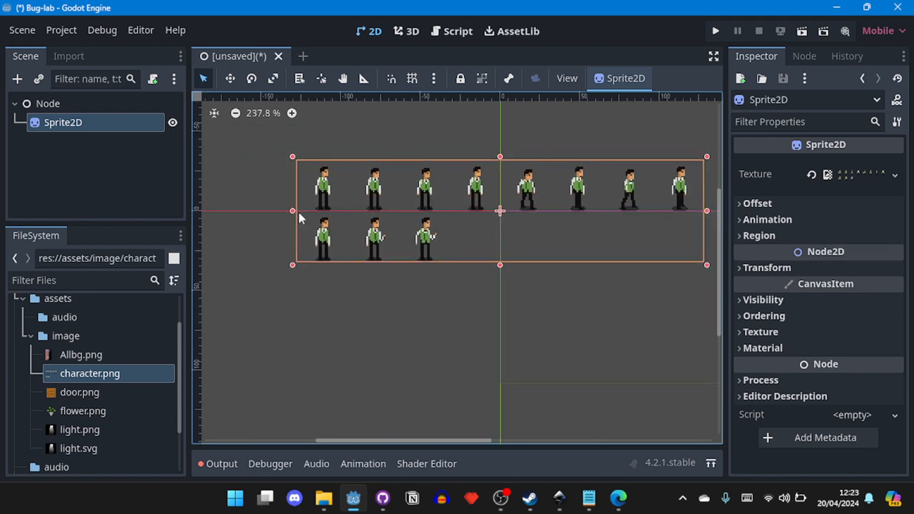
pyautogui.scroll(3, 558, 166)
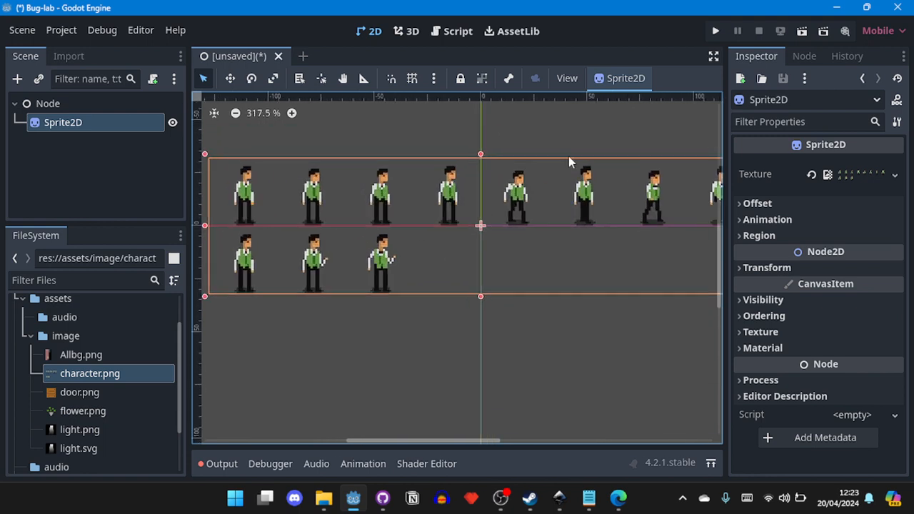
pyautogui.scroll(2, 603, 229)
pyautogui.moveTo(604, 259); pyautogui.dragTo(553, 235, button='middle')
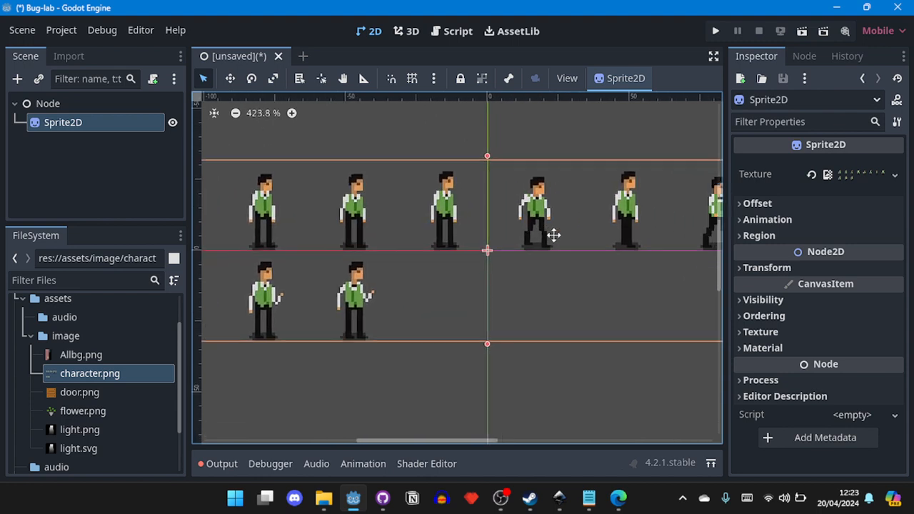
# - Set the Sprite2D's horizontal frame count (Hframes) to 8 in its Animation properties
pyautogui.click(793, 220)
pyautogui.scroll(-3, 417, 230)
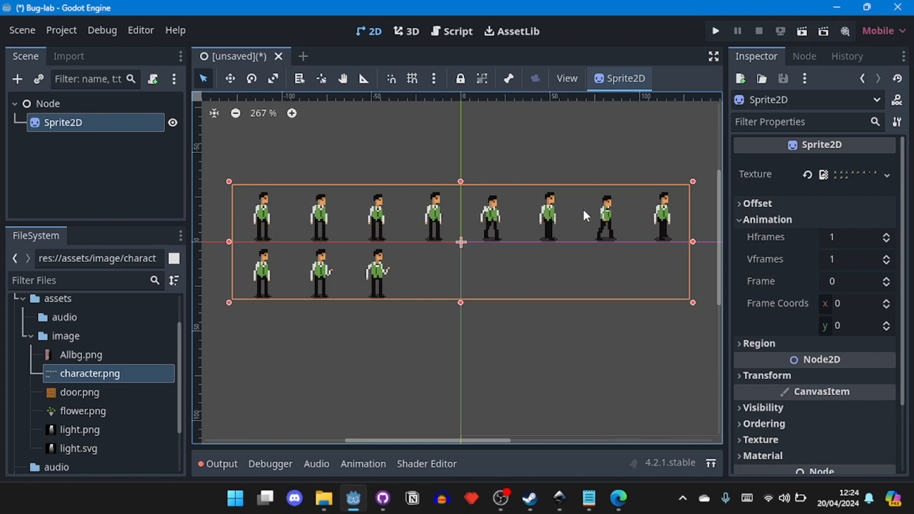
pyautogui.click(763, 243)
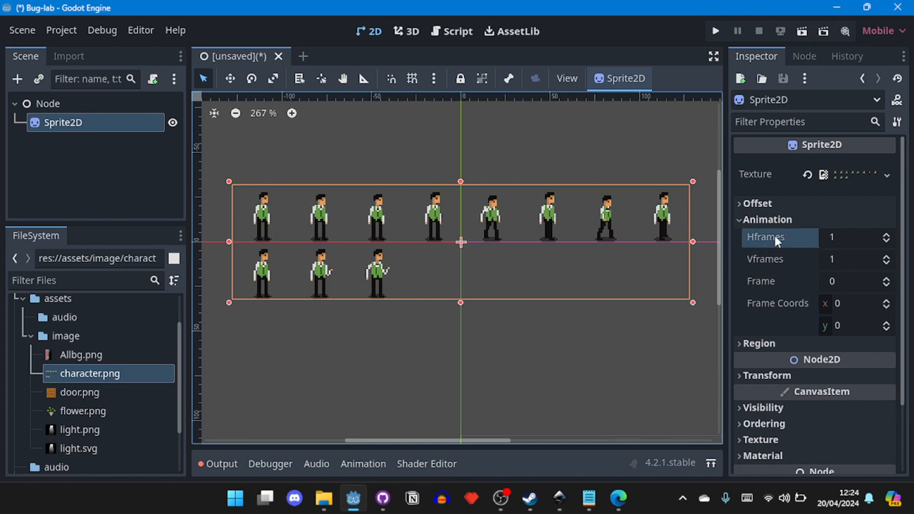
pyautogui.click(887, 237)
pyautogui.click(888, 237)
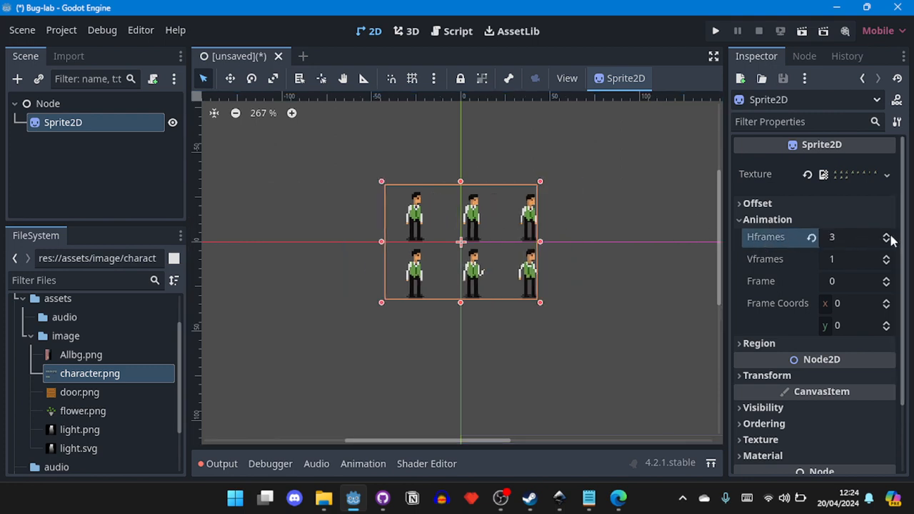
pyautogui.click(888, 237)
pyautogui.click(888, 237)
pyautogui.click(887, 237)
pyautogui.click(888, 238)
pyautogui.click(888, 237)
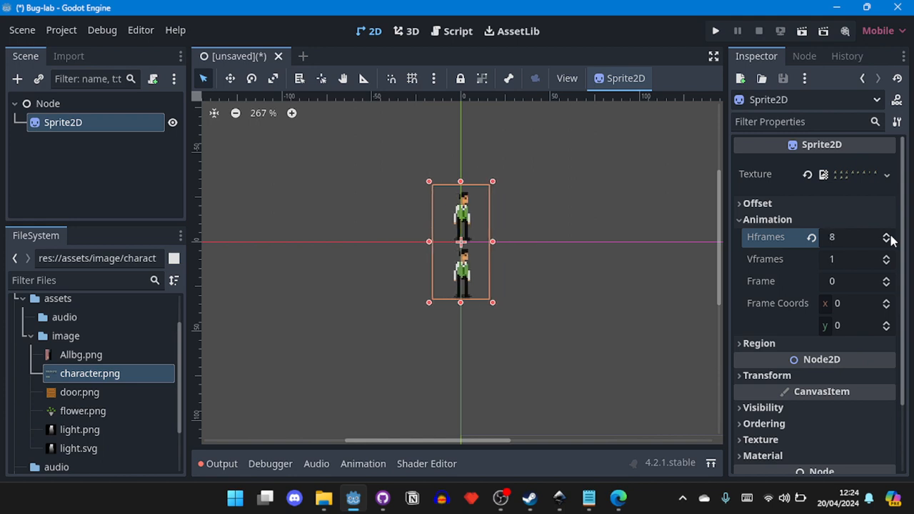
# - Set the sprite's vertical frame count (Vframes) to 2 and check the single character frame with the sprite deselected
pyautogui.scroll(2, 439, 293)
pyautogui.moveTo(595, 227); pyautogui.dragTo(592, 254, button='middle')
pyautogui.scroll(6, 508, 284)
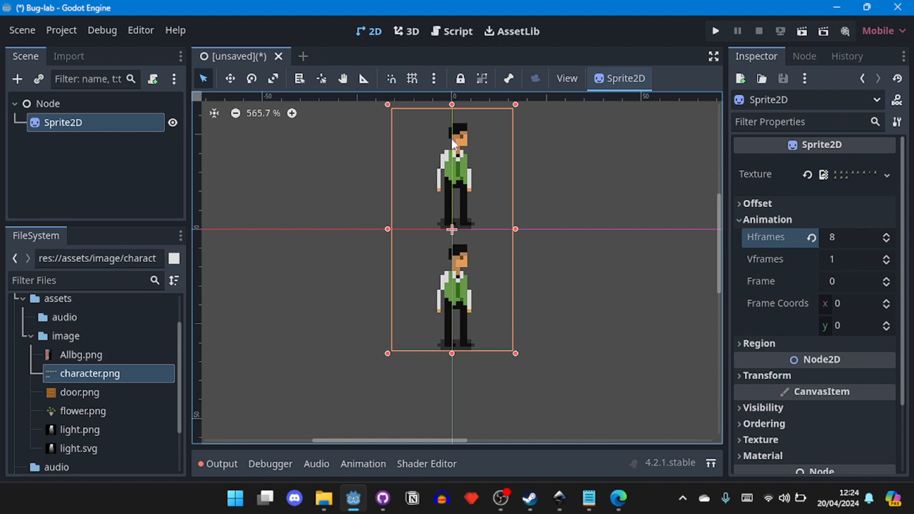
pyautogui.click(888, 256)
pyautogui.click(640, 303)
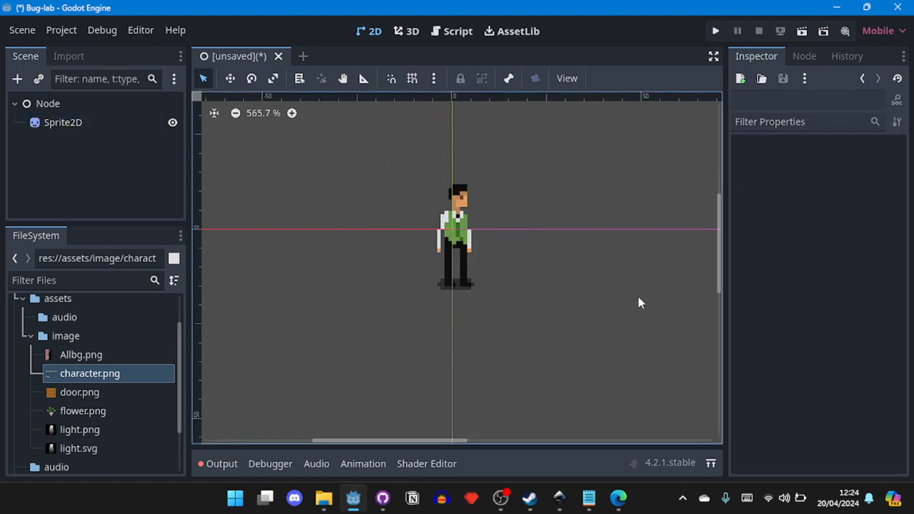
pyautogui.scroll(2, 357, 219)
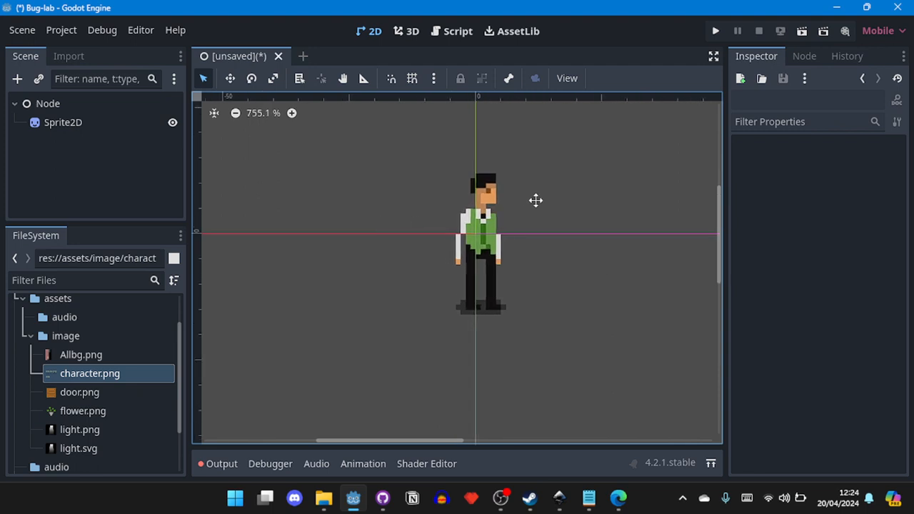
# - Add an AnimatedSprite2D as a child of the root Node
pyautogui.click(62, 107)
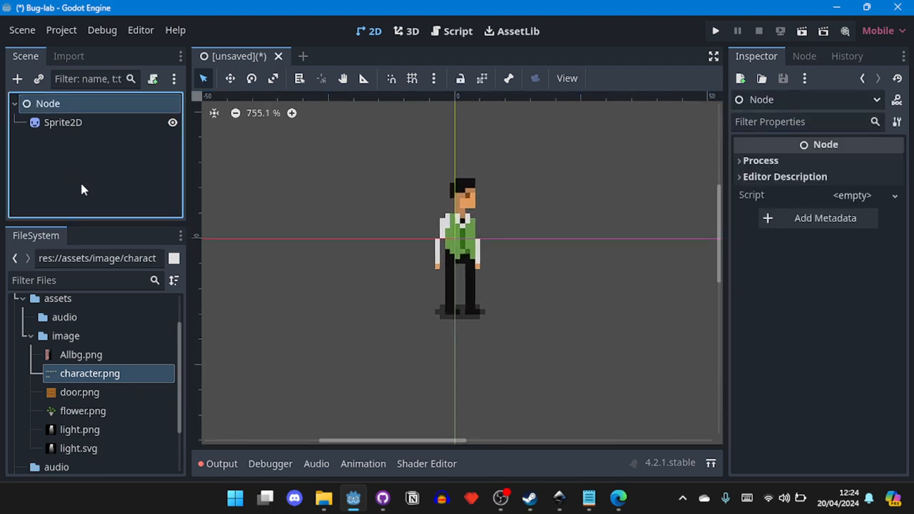
pyautogui.click(17, 79)
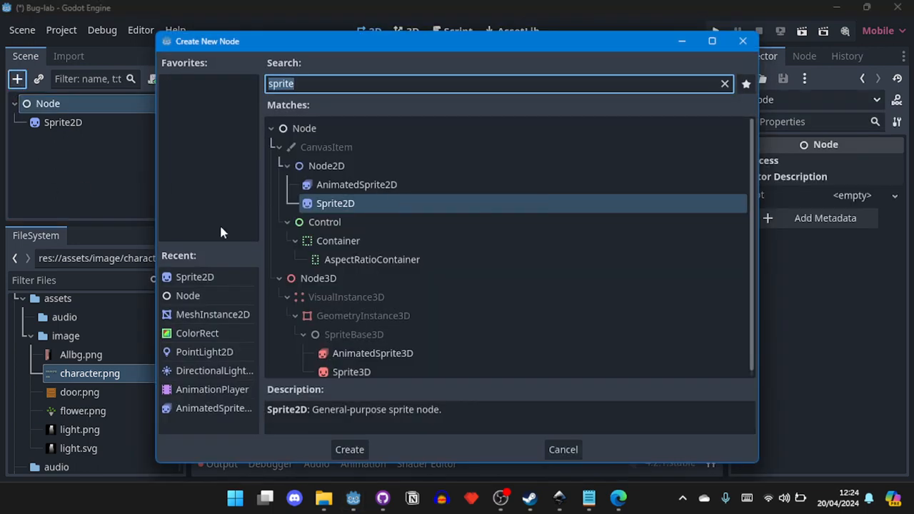
pyautogui.doubleClick(409, 184)
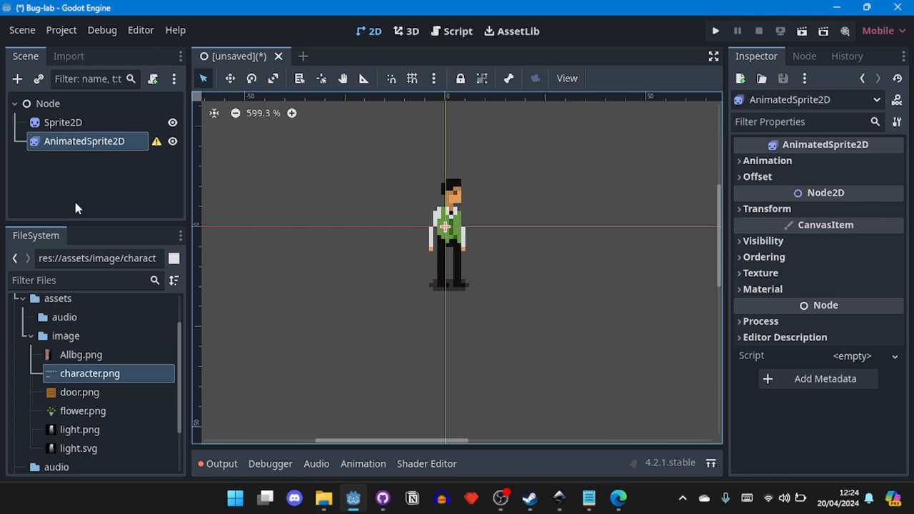
# - Assign a new SpriteFrames resource to the AnimatedSprite2D and open it for editing
pyautogui.click(768, 160)
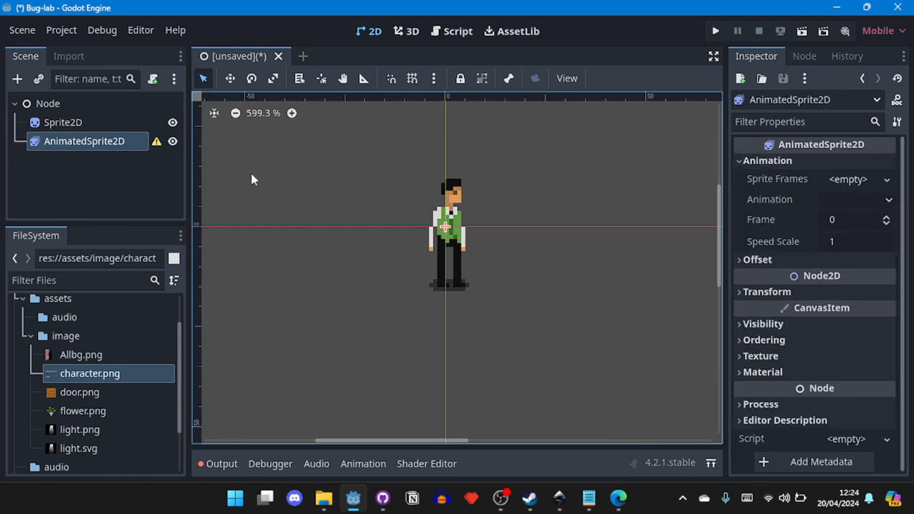
pyautogui.click(873, 180)
pyautogui.click(836, 200)
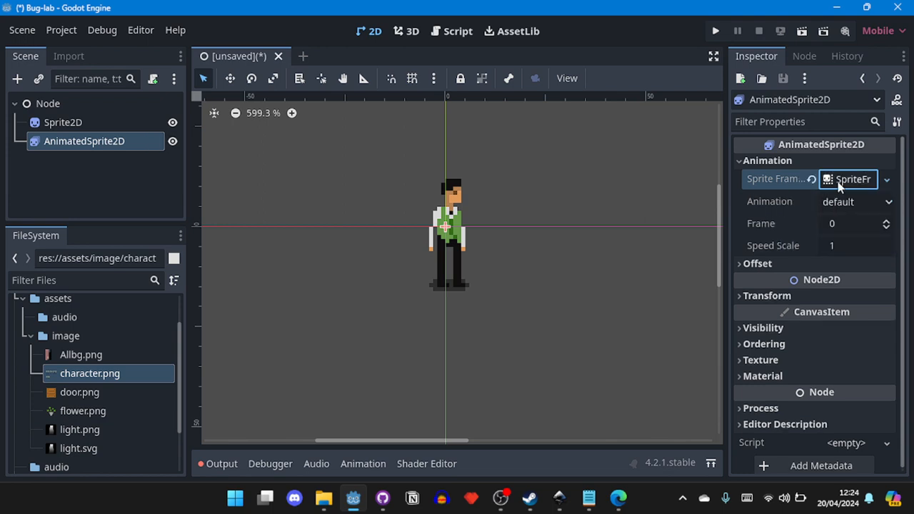
pyautogui.click(850, 179)
pyautogui.click(378, 374)
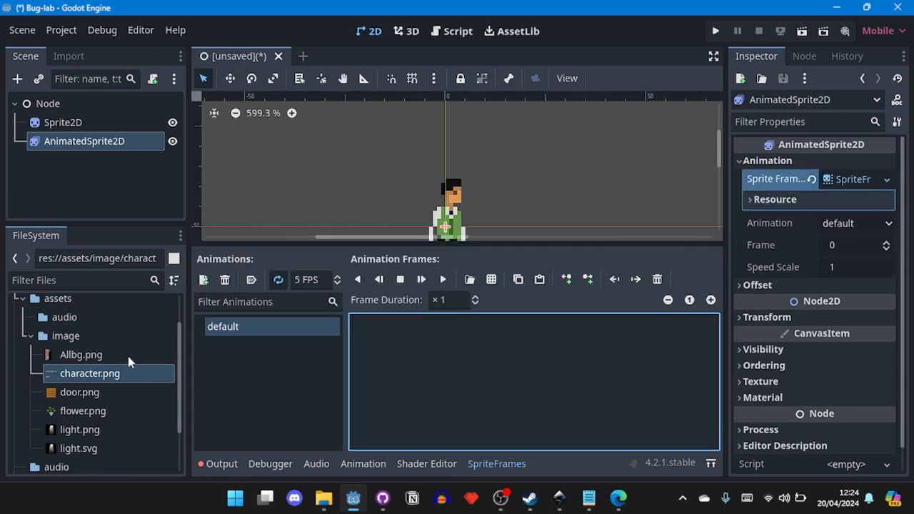
# - Add door.png and flower.png as separate frames of the default animation
pyautogui.scroll(-2, 129, 360)
pyautogui.scroll(1, 66, 385)
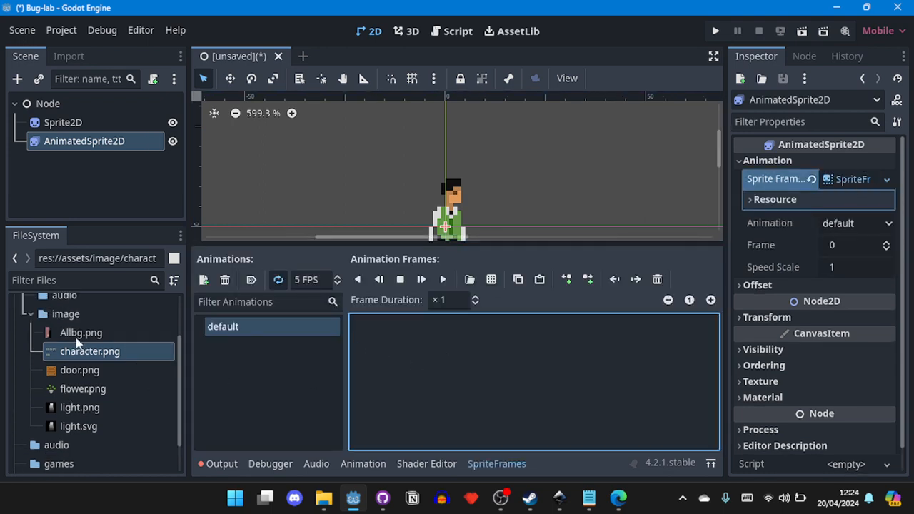
pyautogui.moveTo(32, 372); pyautogui.dragTo(372, 357)
pyautogui.click(58, 393)
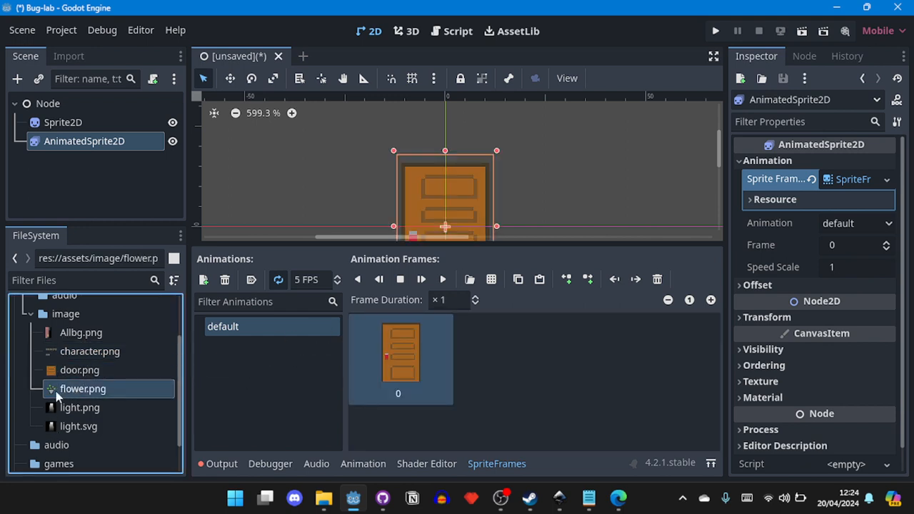
pyautogui.moveTo(57, 397); pyautogui.dragTo(486, 383)
pyautogui.scroll(-2, 362, 218)
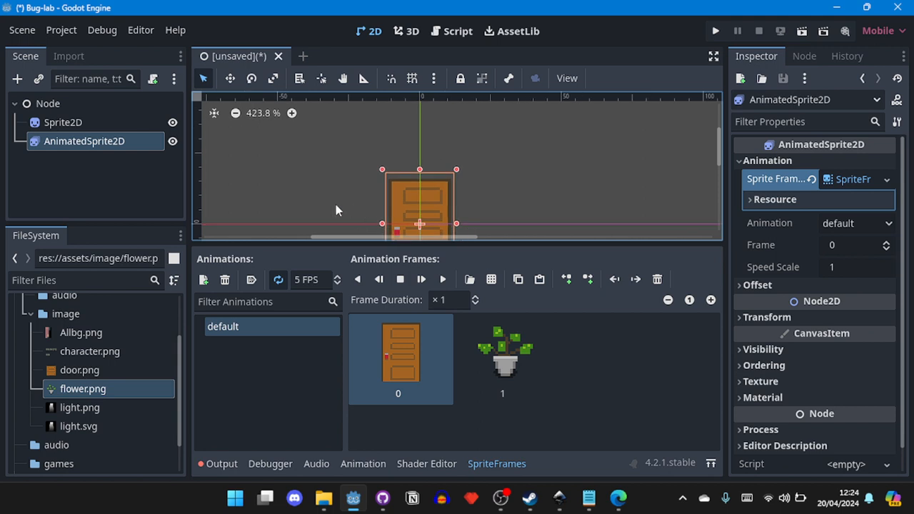
pyautogui.moveTo(336, 210); pyautogui.dragTo(429, 147, button='middle')
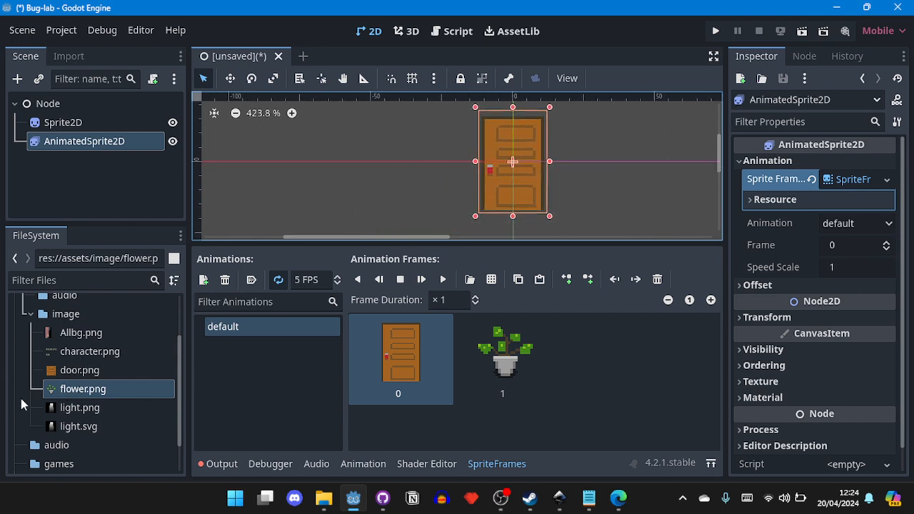
# - Preview the default animation with the door and flower frames, and pause it
pyautogui.click(584, 390)
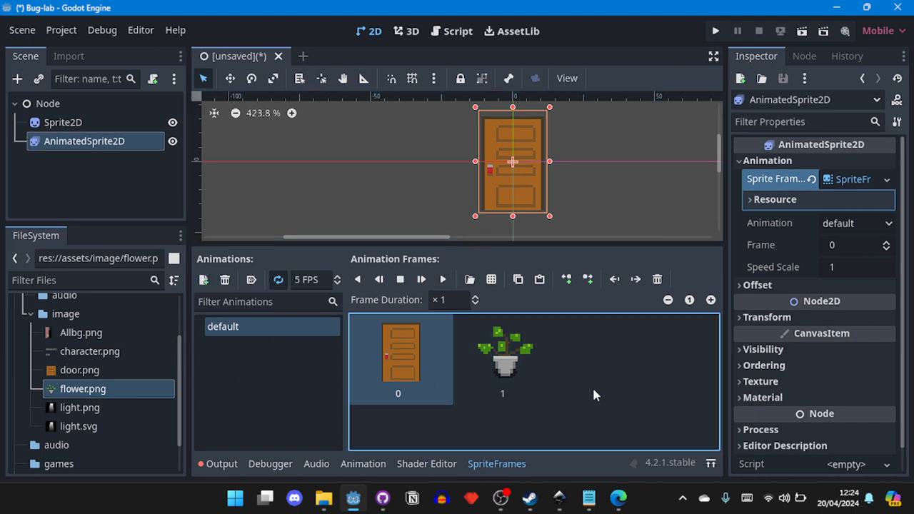
pyautogui.click(441, 284)
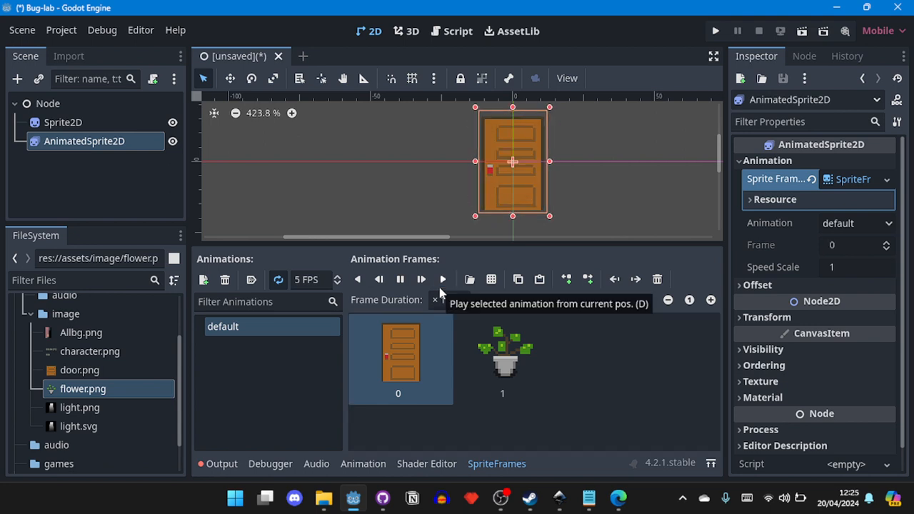
pyautogui.click(400, 279)
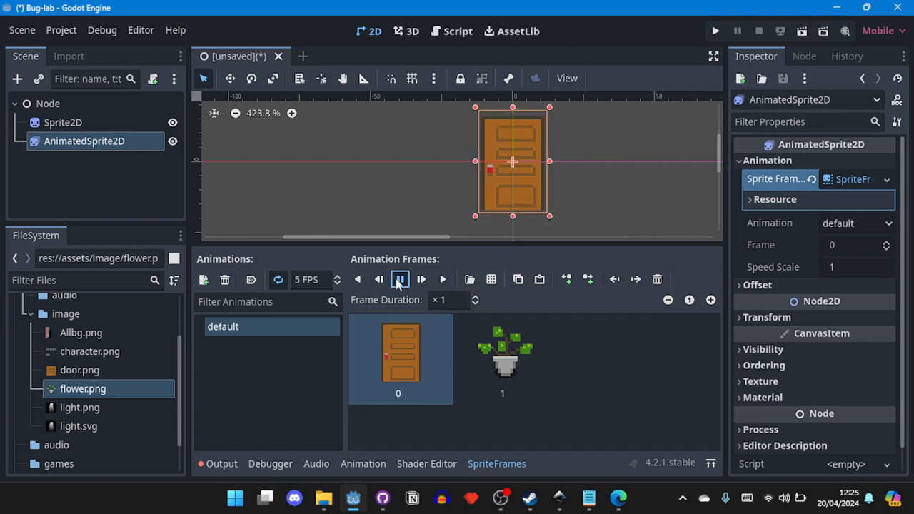
# - Delete the door and flower frames from the default animation
pyautogui.click(418, 369)
pyautogui.press('Delete')
pyautogui.press('Delete')
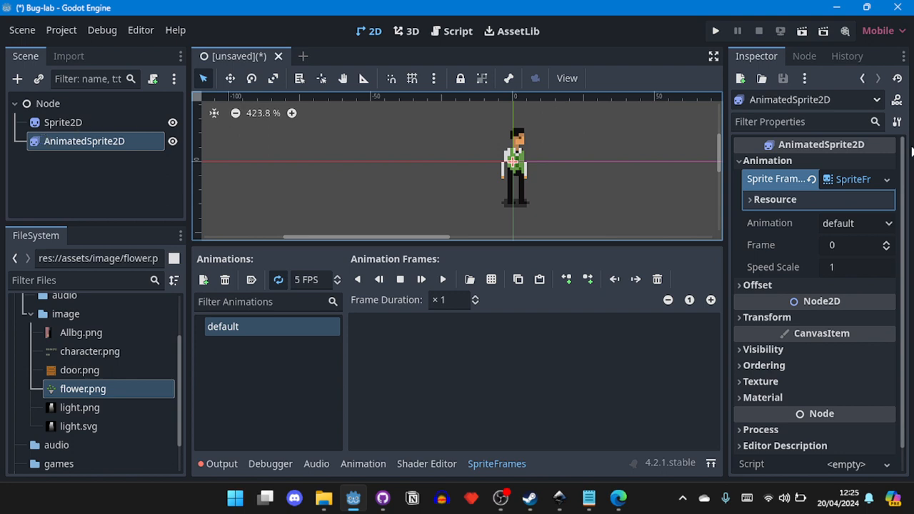
# - Load character.png as a sprite sheet for the default animation and divide it into 8 horizontal and 2 vertical frames
pyautogui.click(492, 280)
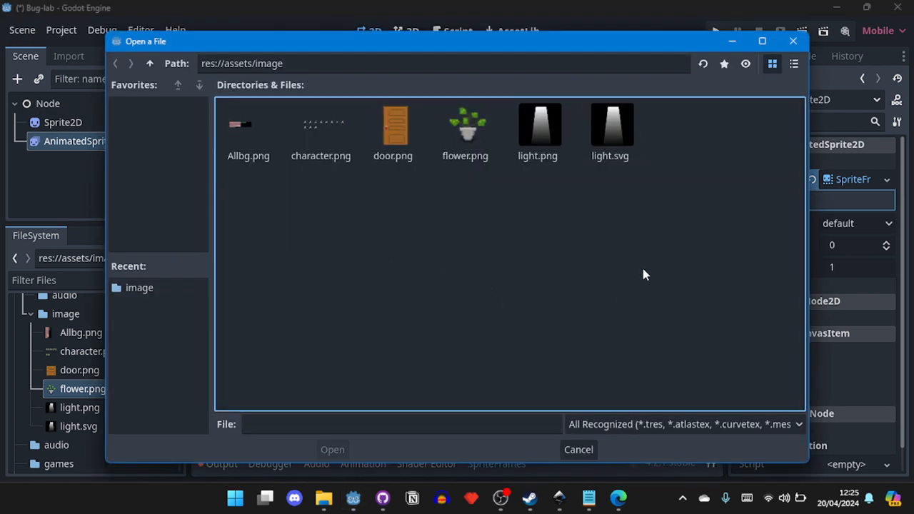
pyautogui.doubleClick(319, 143)
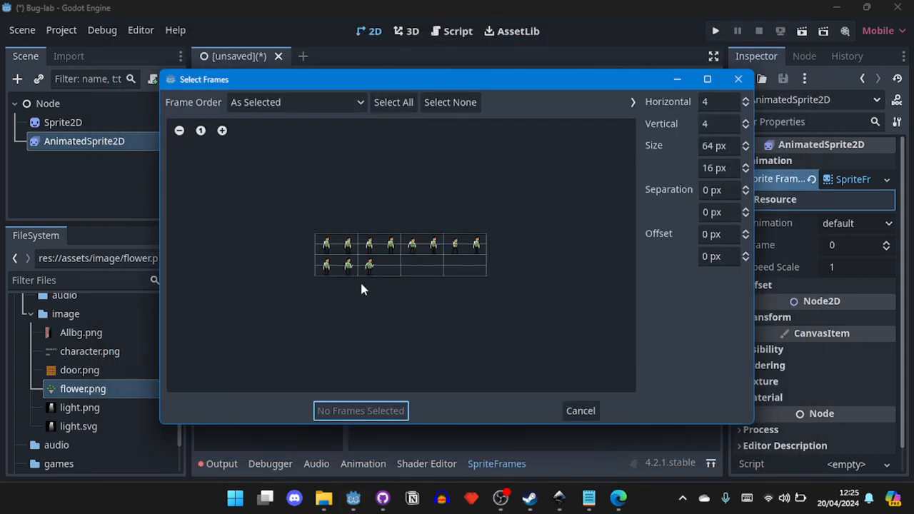
pyautogui.scroll(5, 362, 267)
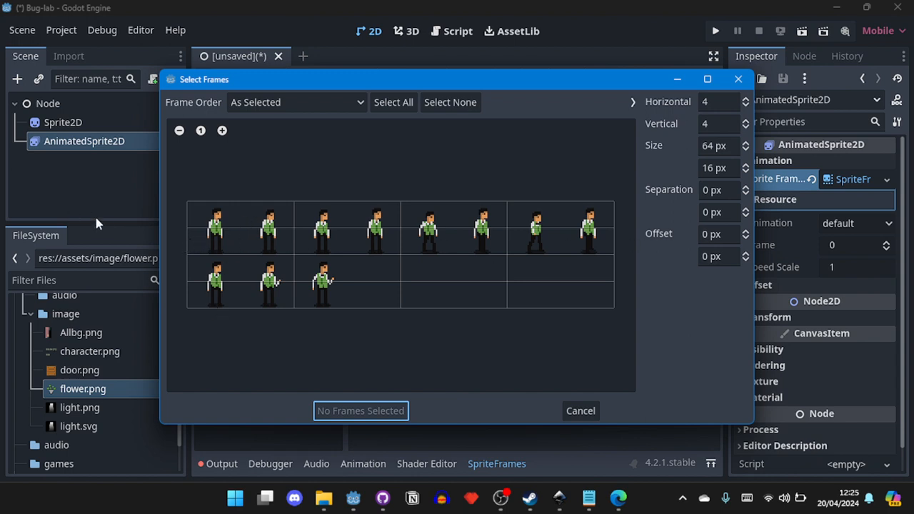
pyautogui.click(746, 100)
pyautogui.click(746, 100)
pyautogui.click(746, 100)
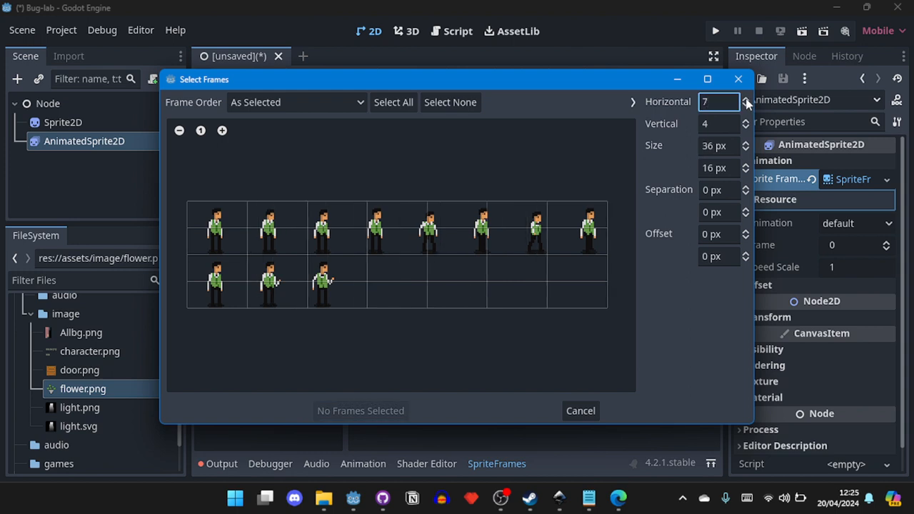
pyautogui.click(747, 100)
pyautogui.click(746, 127)
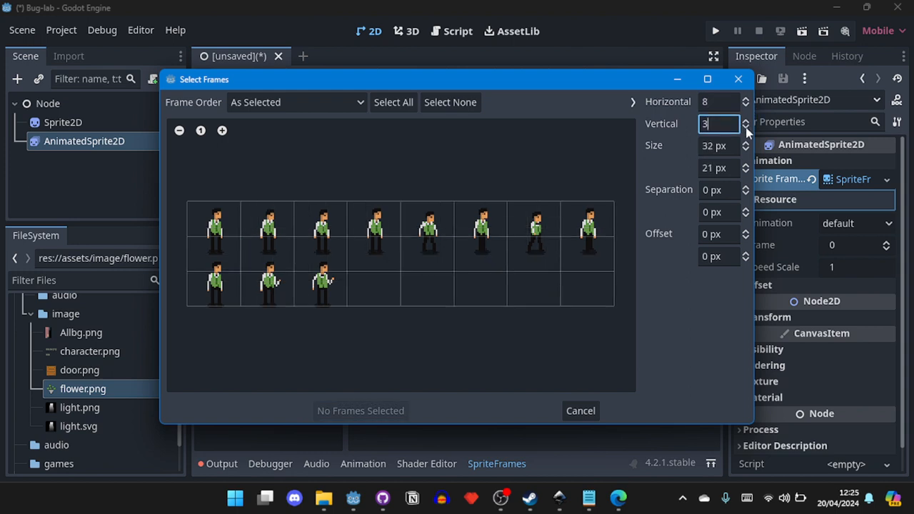
pyautogui.click(746, 127)
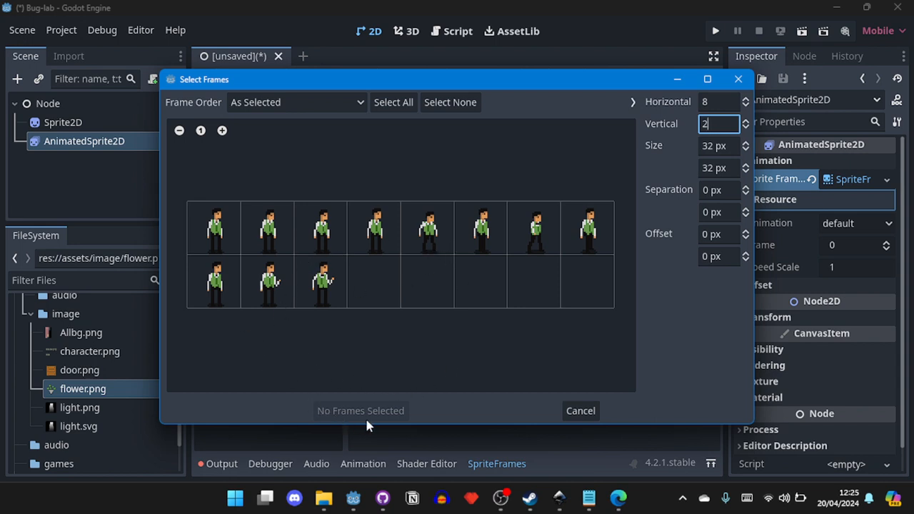
# - Select the first four character frames of the sheet's upper row in order and add them to the default animation
pyautogui.moveTo(224, 79); pyautogui.dragTo(274, 79)
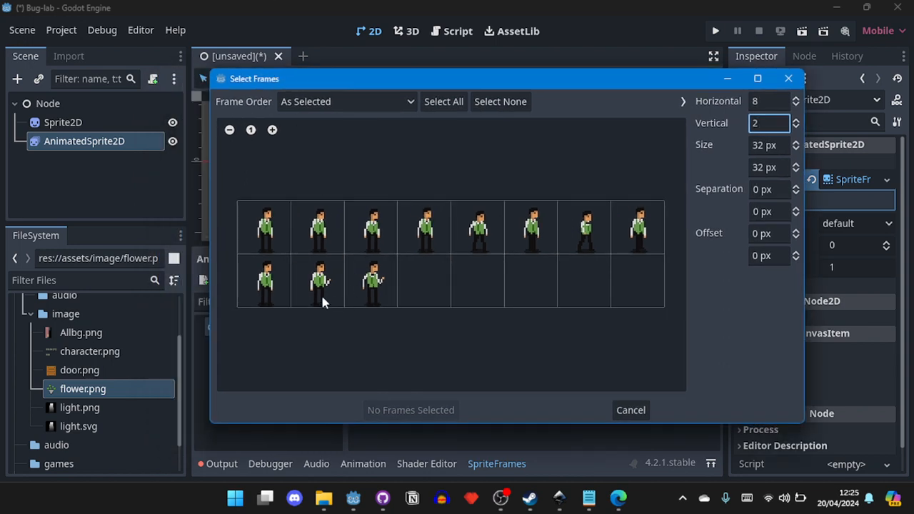
pyautogui.click(251, 232)
pyautogui.click(315, 230)
pyautogui.click(366, 221)
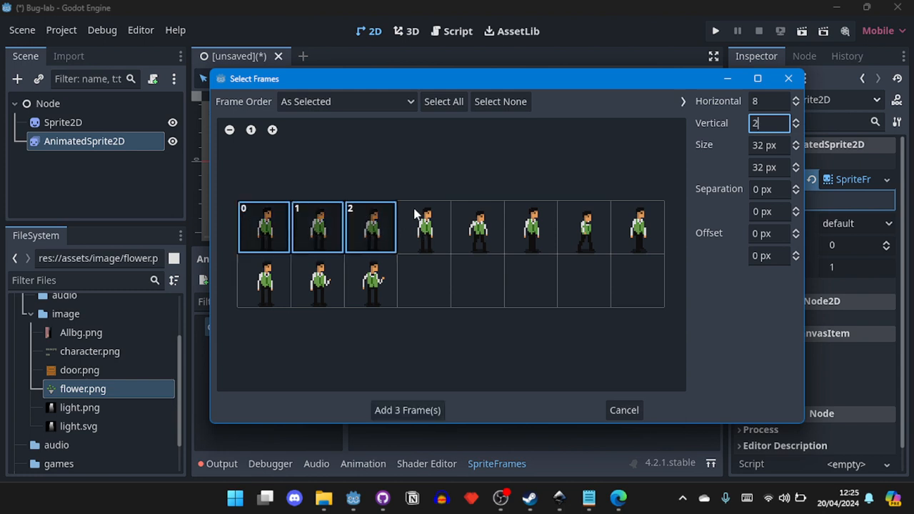
pyautogui.click(418, 215)
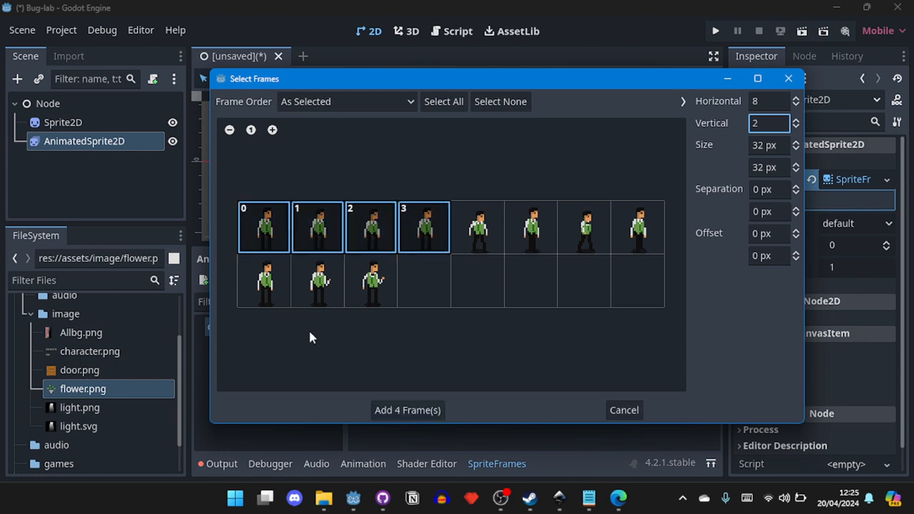
pyautogui.click(384, 410)
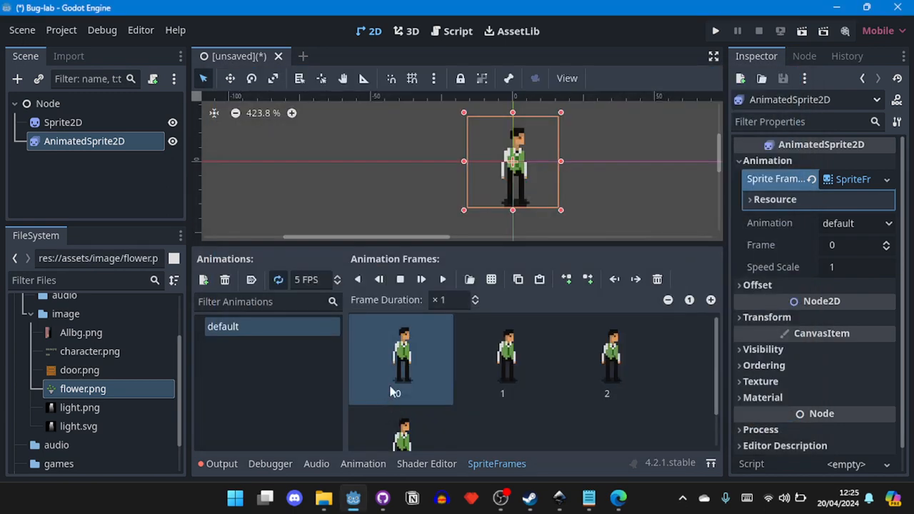
# - Go through the added character frames one by one and play the default animation
pyautogui.click(533, 430)
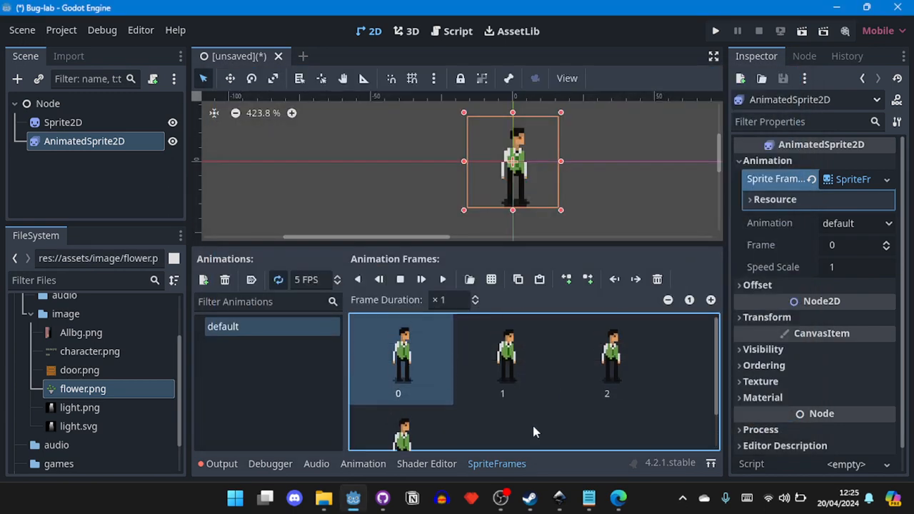
pyautogui.click(505, 347)
pyautogui.click(600, 361)
pyautogui.scroll(-3, 428, 393)
pyautogui.click(420, 397)
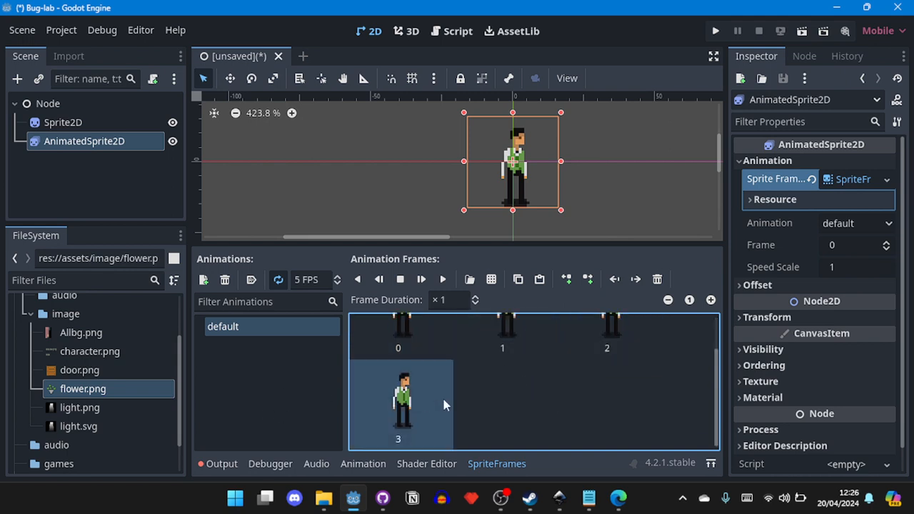
pyautogui.scroll(2, 472, 404)
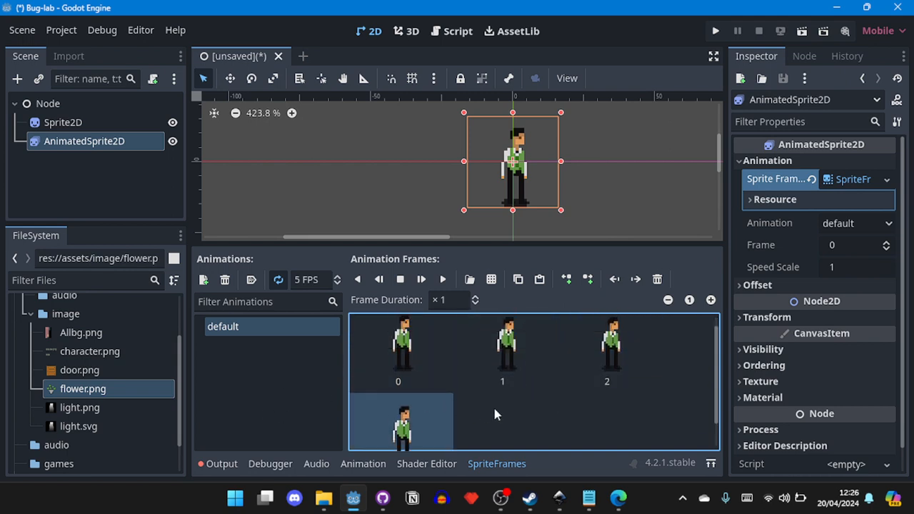
pyautogui.click(445, 280)
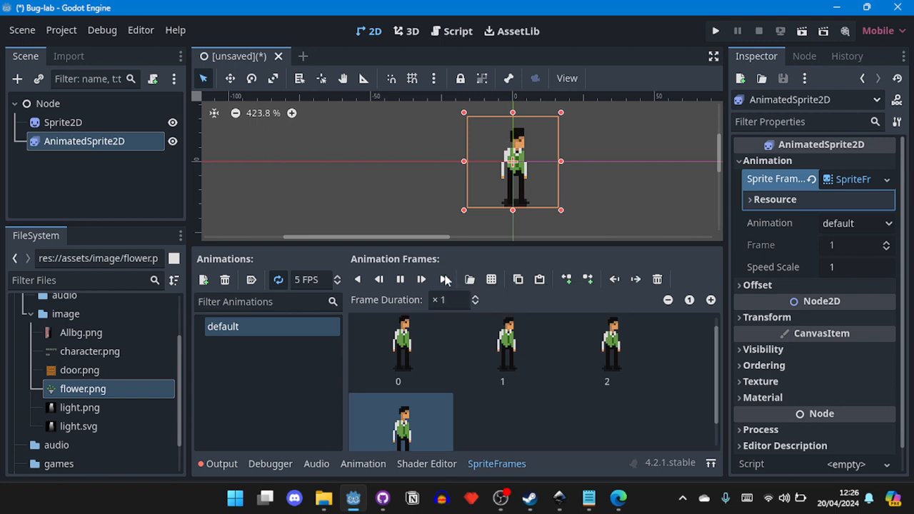
# - Move the AnimatedSprite2D about 26 px to the right along the horizontal axis so it stands beside the Sprite2D
pyautogui.click(230, 78)
pyautogui.hscroll(5, 574, 194)
pyautogui.moveTo(275, 163); pyautogui.dragTo(353, 162)
pyautogui.scroll(1, 397, 187)
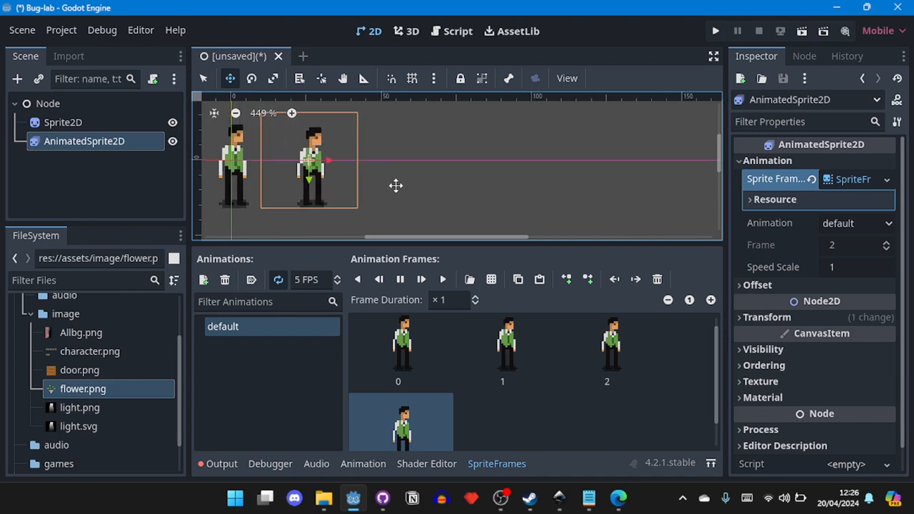
pyautogui.hscroll(-3, 500, 187)
# - Add an AnimationPlayer node as a child of the root Node
pyautogui.click(97, 126)
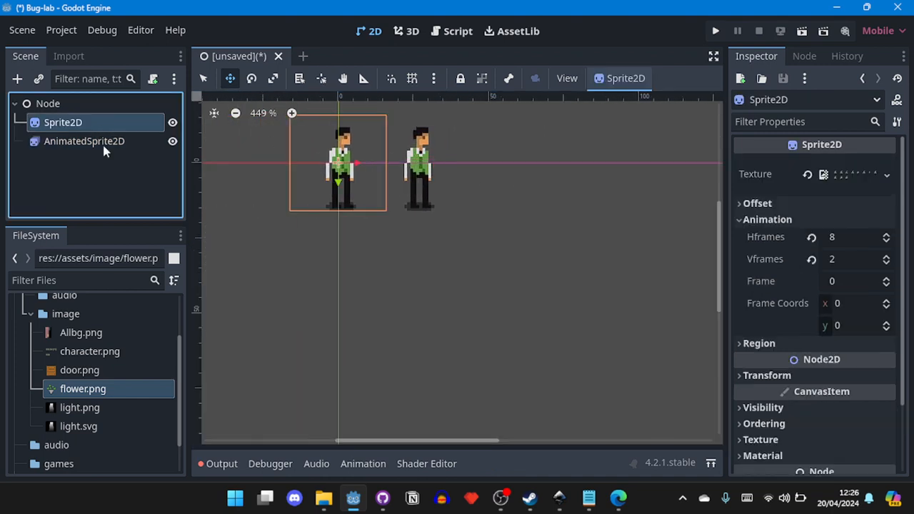
pyautogui.click(97, 165)
pyautogui.click(69, 111)
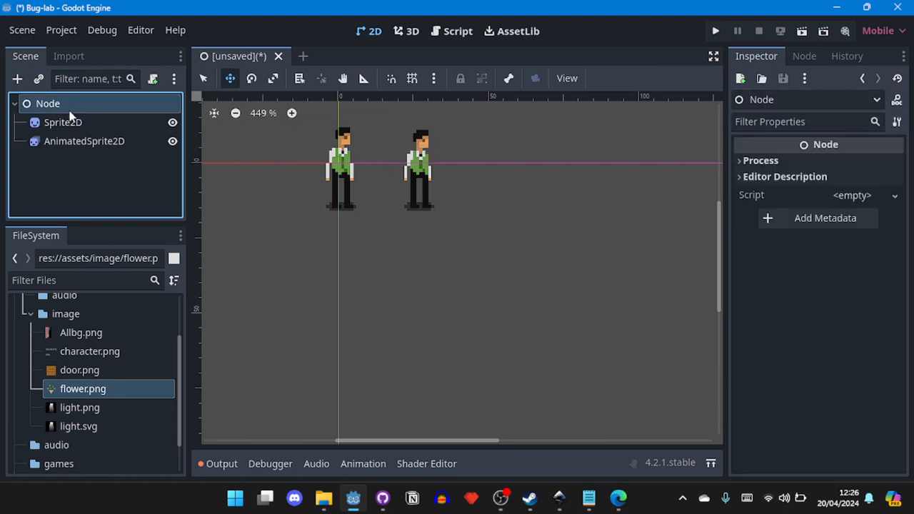
pyautogui.click(16, 79)
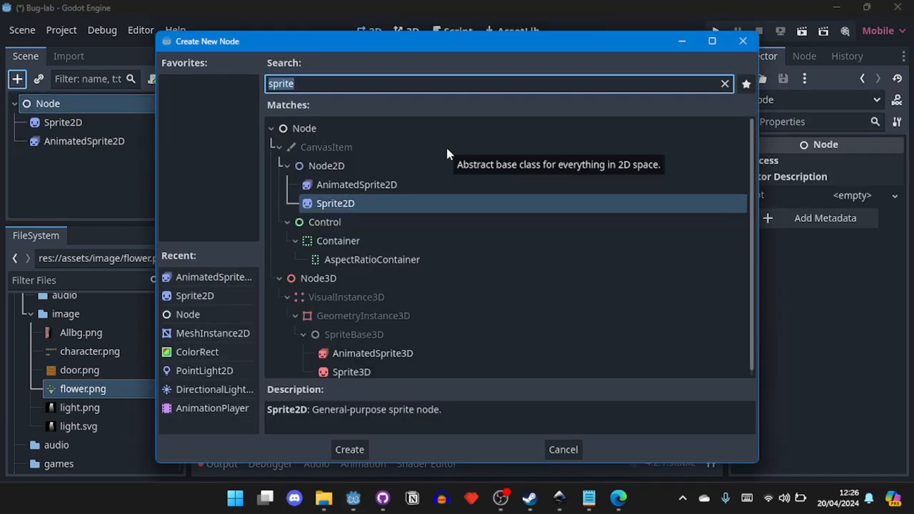
pyautogui.write('animation')
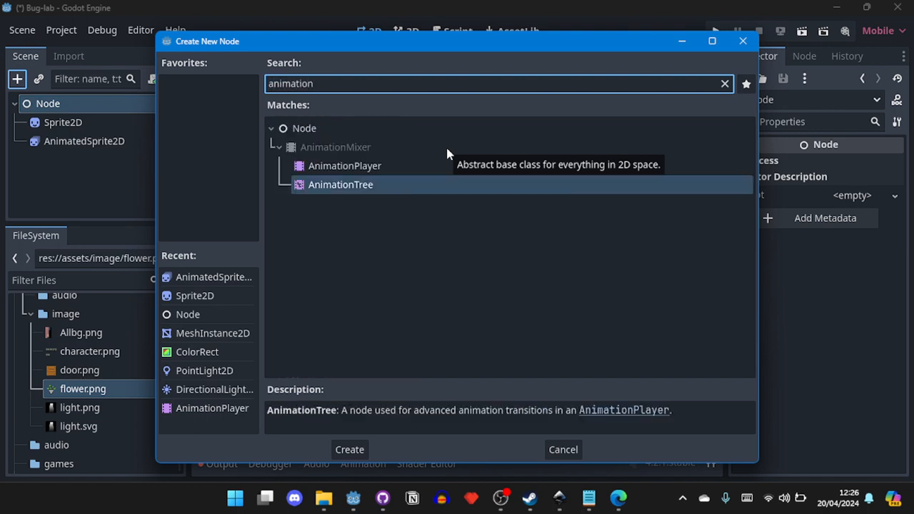
pyautogui.press('Up')
pyautogui.press('Return')
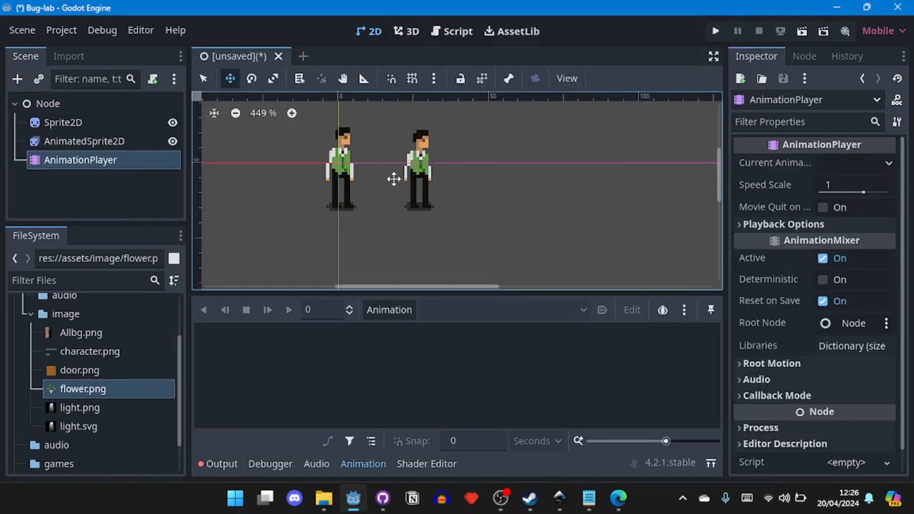
# - Create a new animation named idle in the AnimationPlayer
pyautogui.scroll(2, 357, 169)
pyautogui.hscroll(-3, 402, 173)
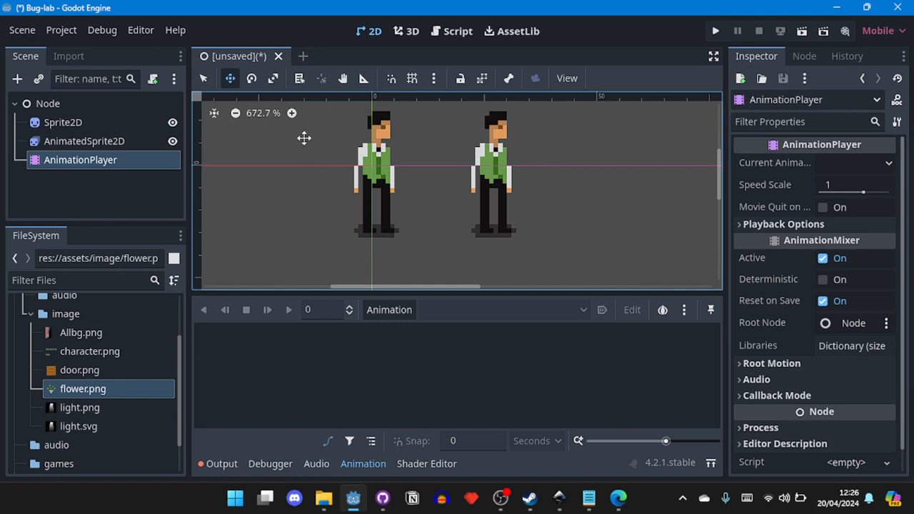
pyautogui.moveTo(316, 128); pyautogui.dragTo(322, 145, button='middle')
pyautogui.scroll(1, 382, 192)
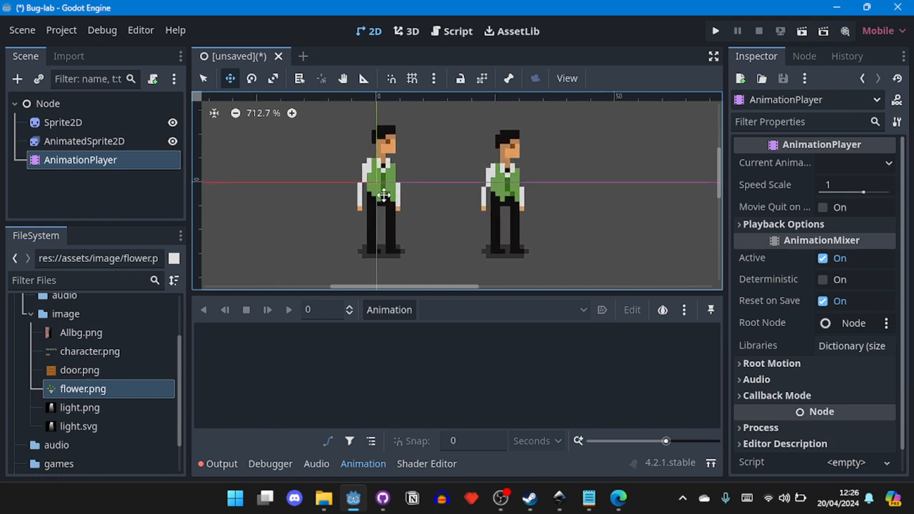
pyautogui.scroll(1, 383, 194)
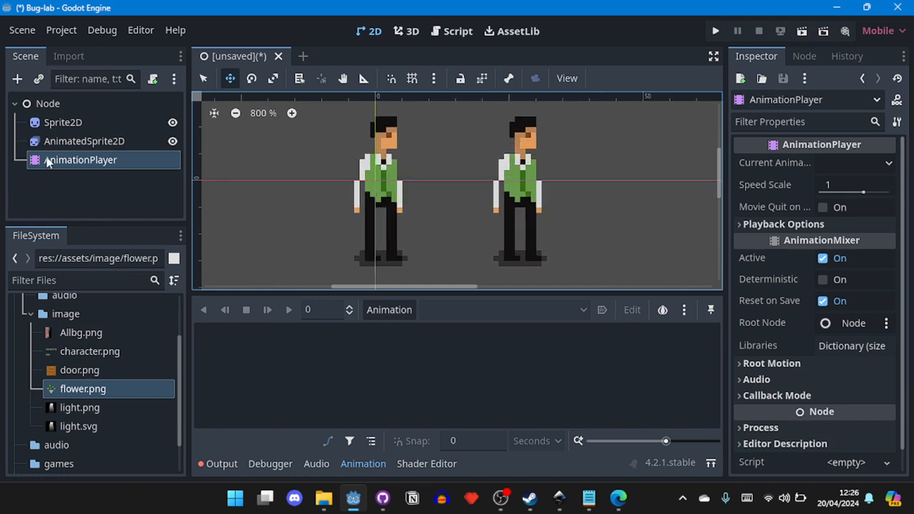
pyautogui.click(391, 312)
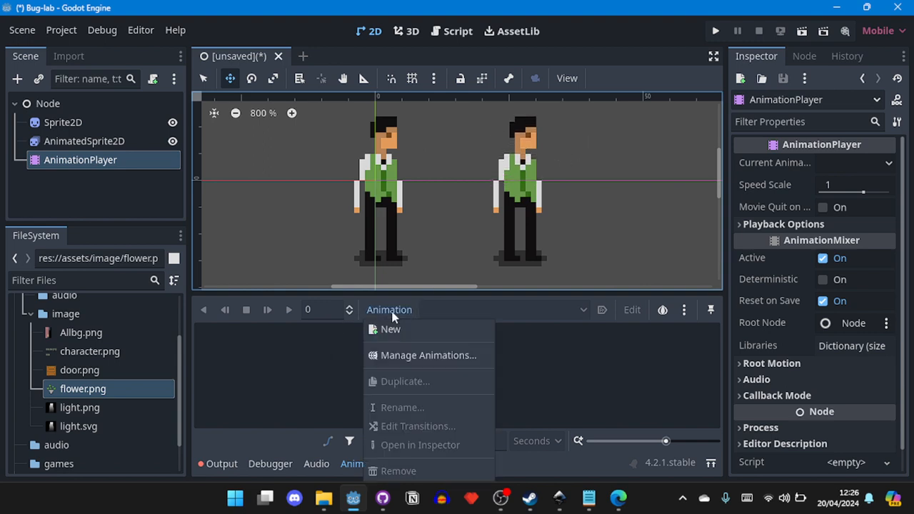
pyautogui.click(394, 329)
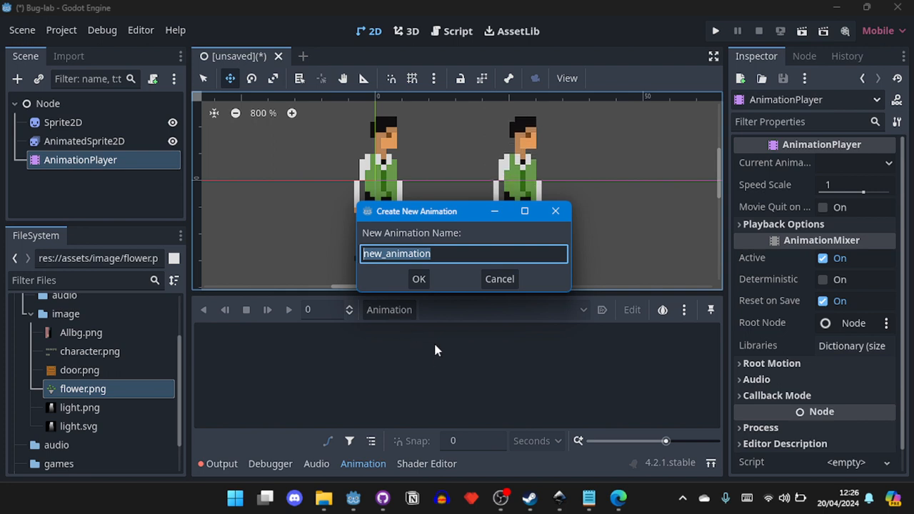
pyautogui.press('BackSpace')
pyautogui.write('idle')
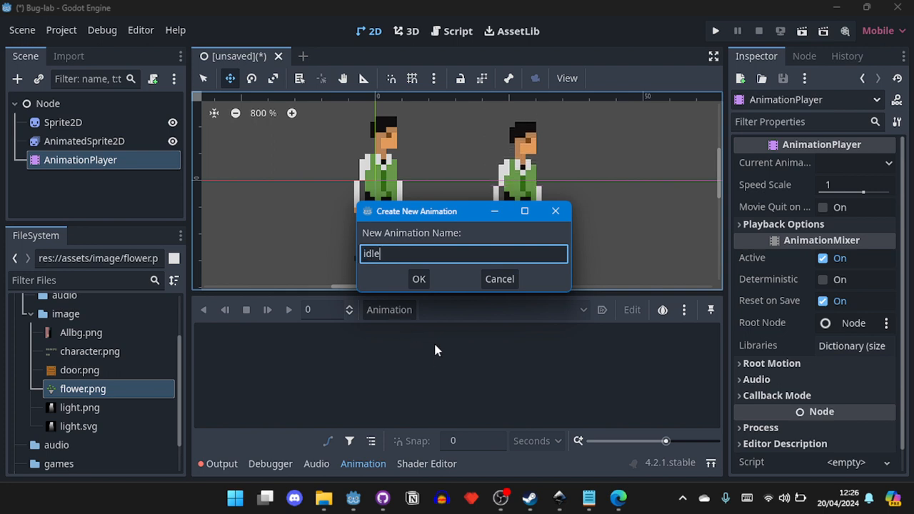
pyautogui.press('Return')
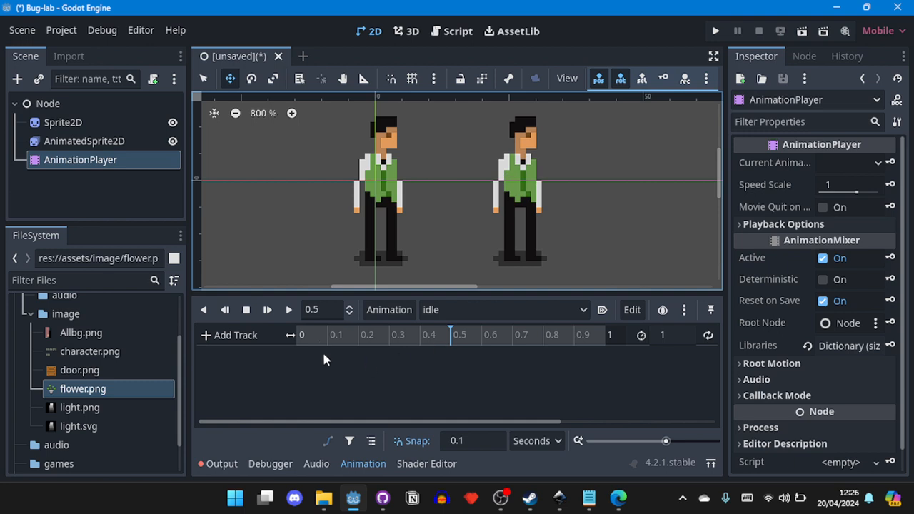
# - Key the Sprite2D's frame 0 at the start of the idle animation, creating a frame track with a RESET track
pyautogui.click(223, 311)
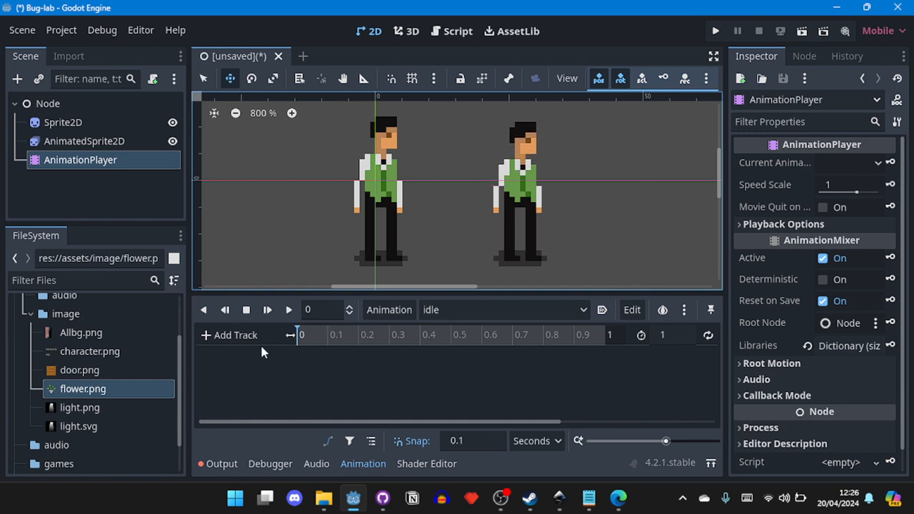
pyautogui.click(64, 123)
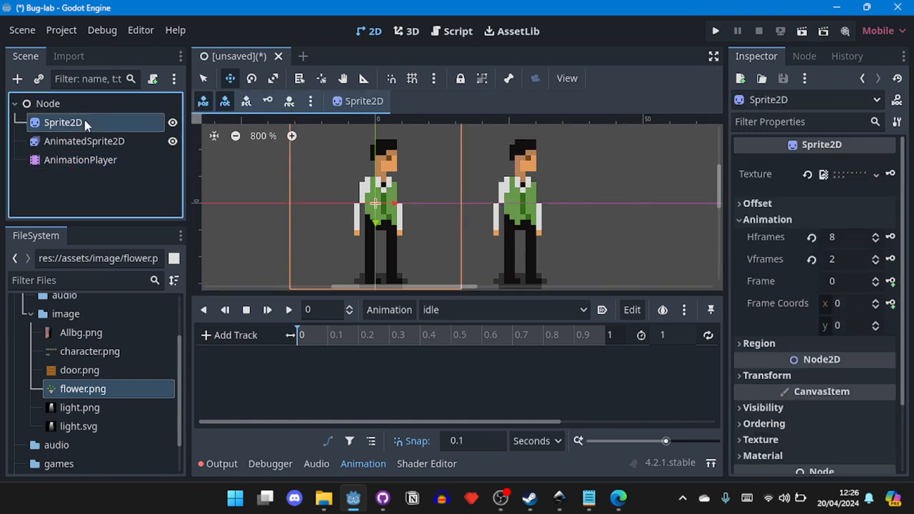
pyautogui.scroll(-1, 760, 279)
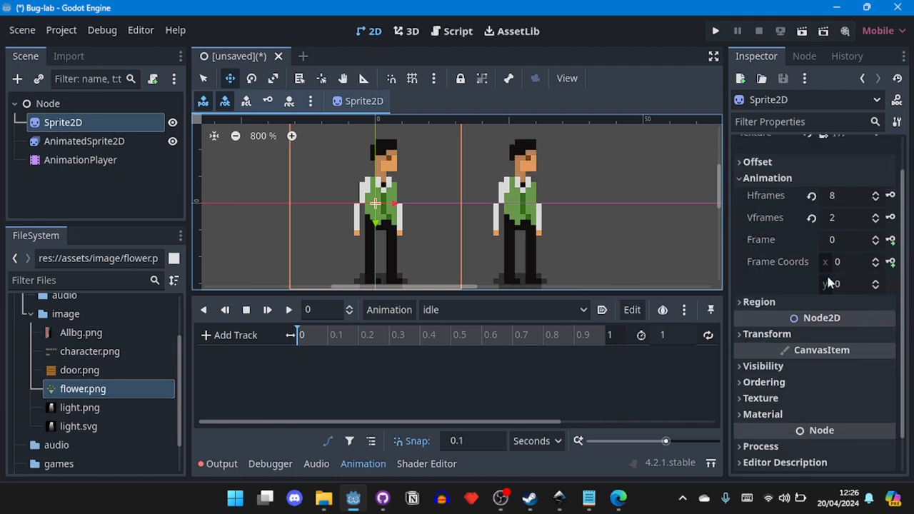
pyautogui.click(890, 241)
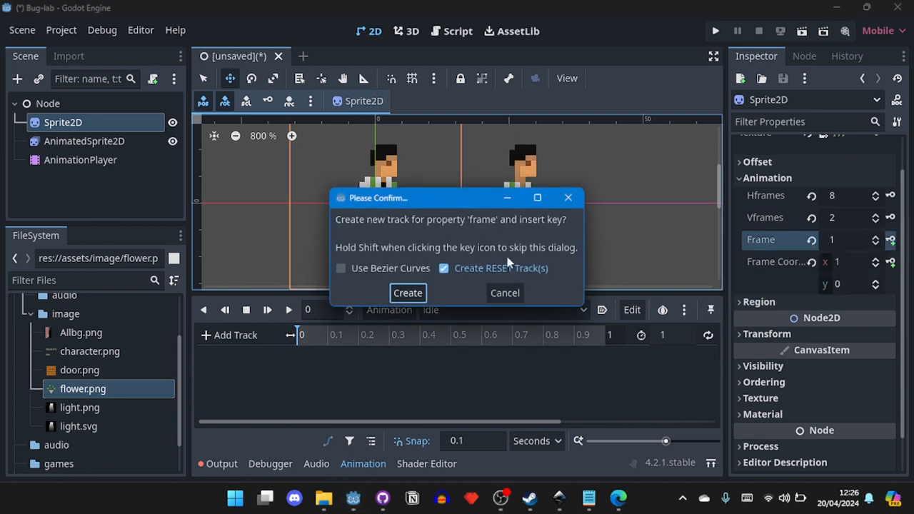
pyautogui.click(408, 293)
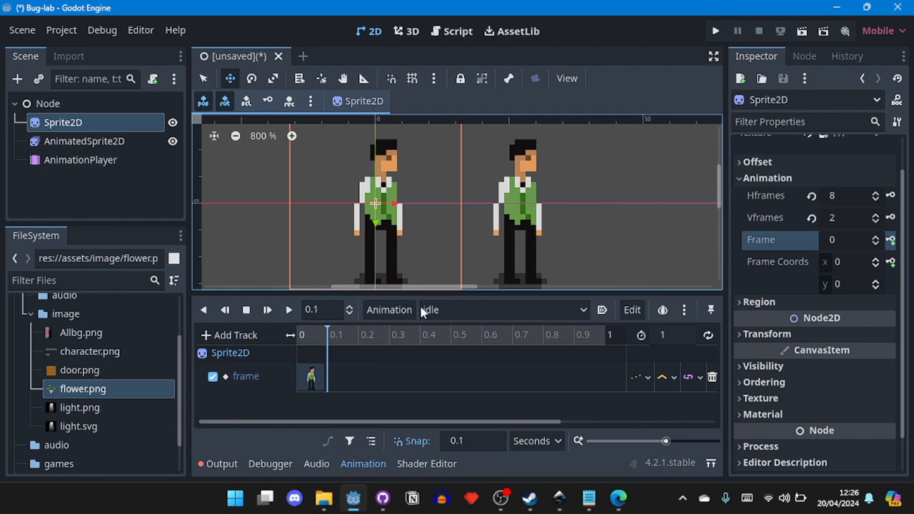
# - Key the Sprite2D's frames 1, 2 and 3 at 0.1, 0.2 and 0.3 seconds of the idle animation
pyautogui.click(876, 238)
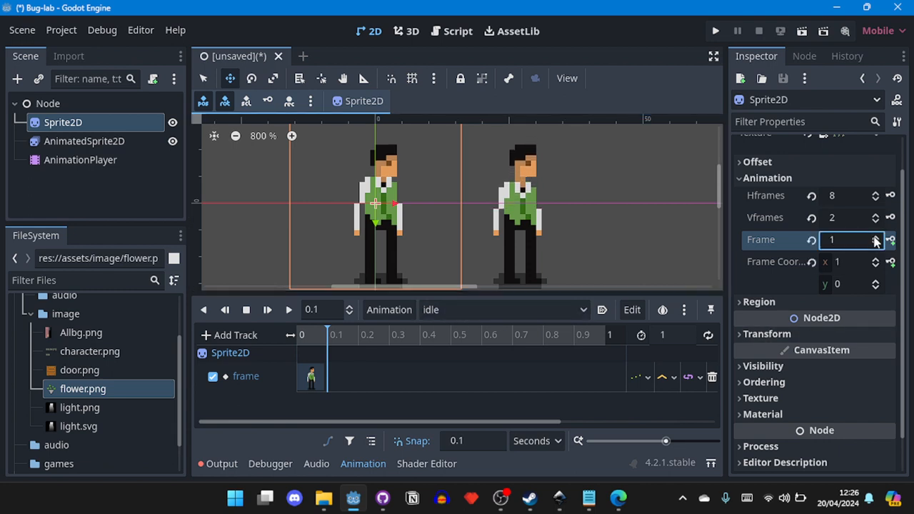
pyautogui.click(891, 240)
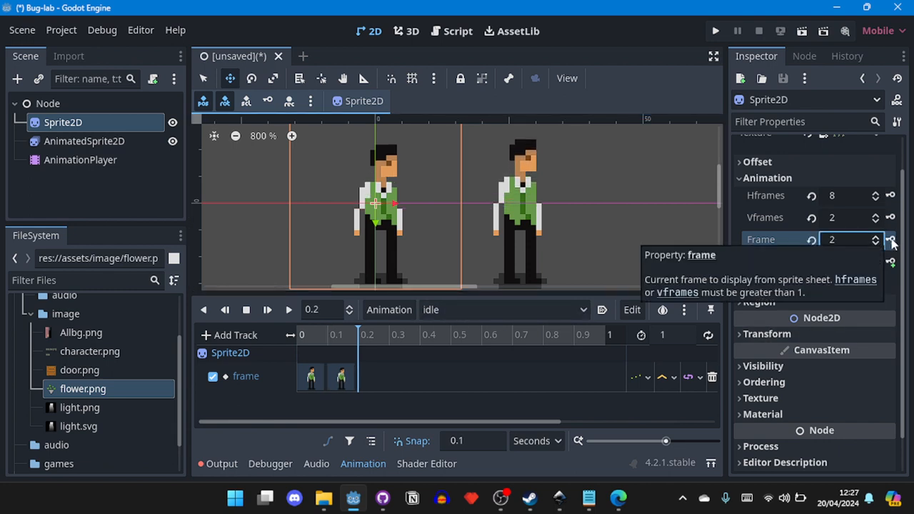
pyautogui.click(891, 241)
pyautogui.click(892, 240)
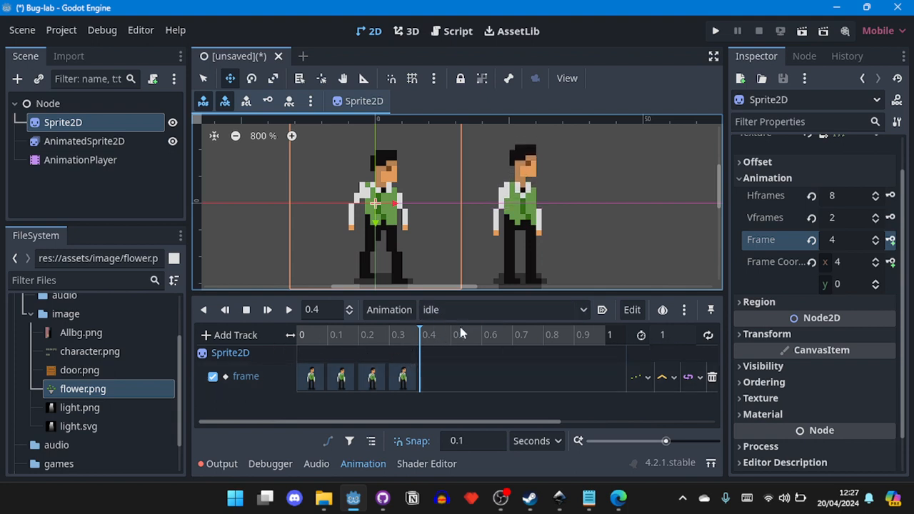
# - Set the idle animation's length to 0.5 seconds and turn on looping
pyautogui.click(669, 335)
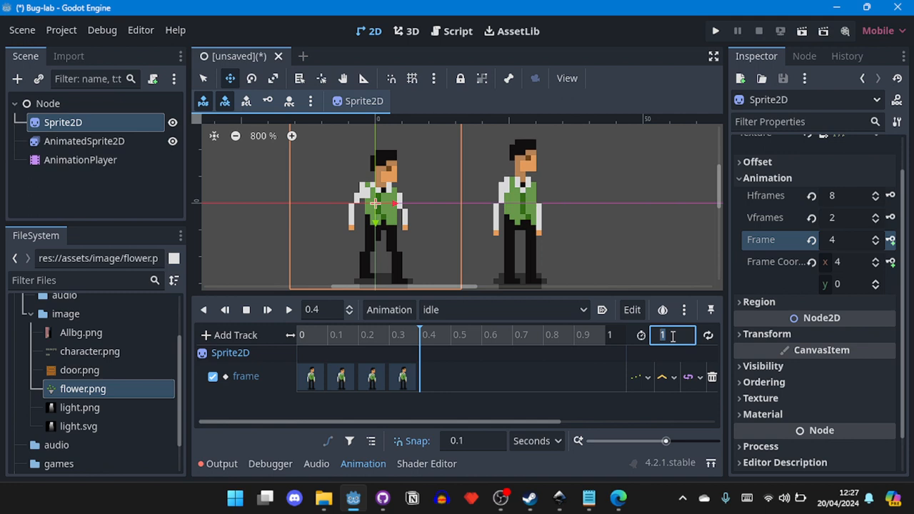
pyautogui.write('0.5')
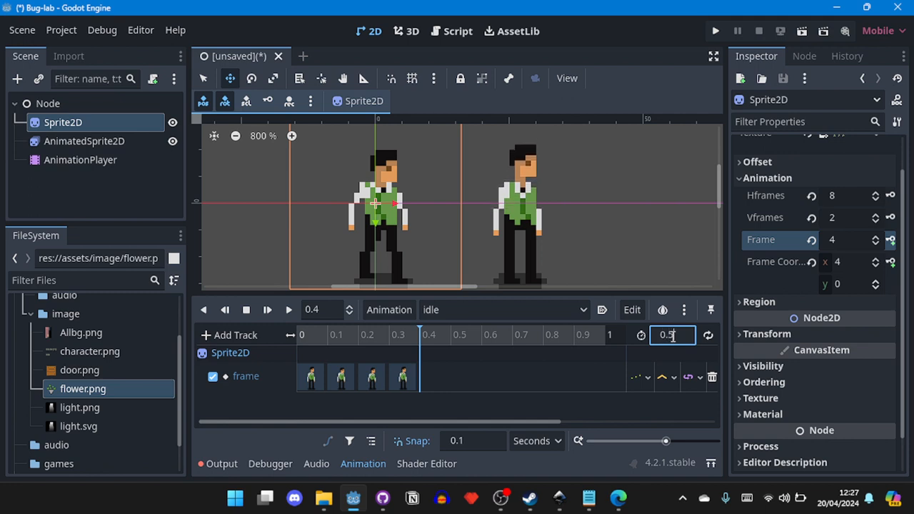
pyautogui.click(708, 335)
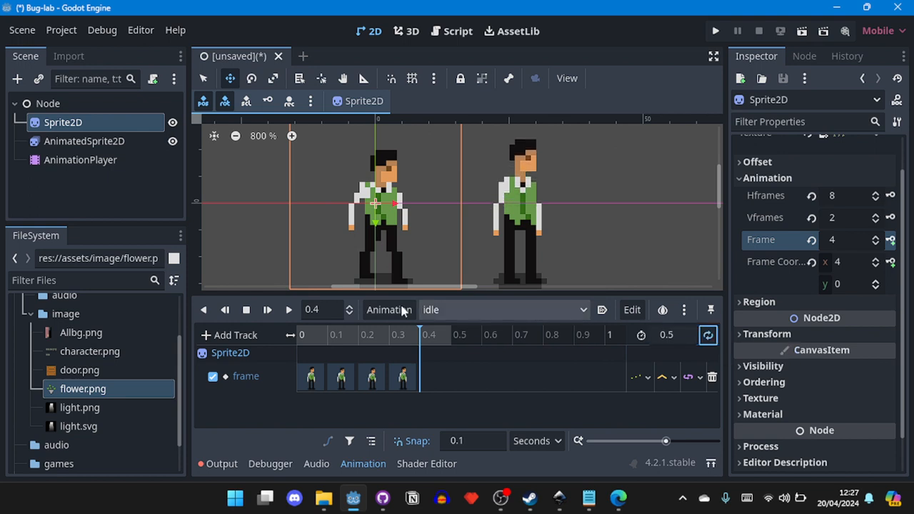
# - Play the idle animation and compare the Sprite2D's motion with the AnimatedSprite2D beside it
pyautogui.click(289, 311)
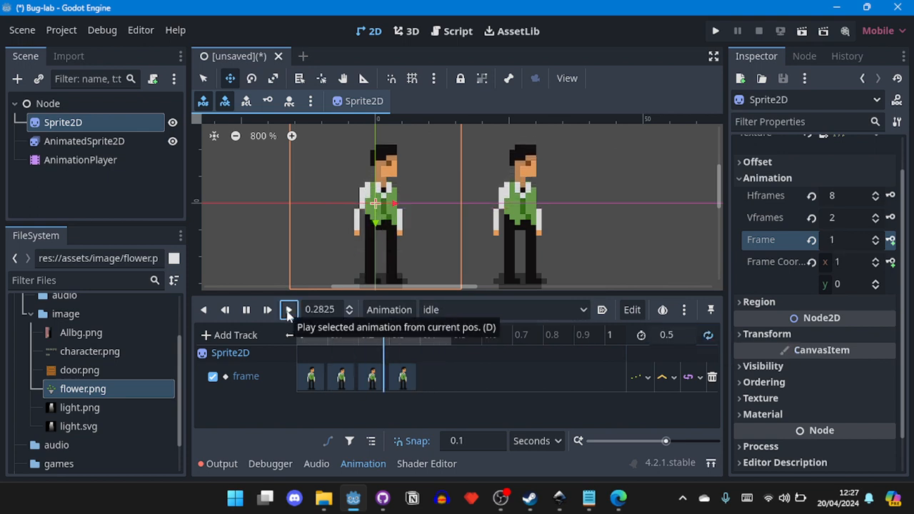
pyautogui.scroll(-1, 283, 212)
pyautogui.scroll(-4, 283, 213)
pyautogui.scroll(6, 284, 213)
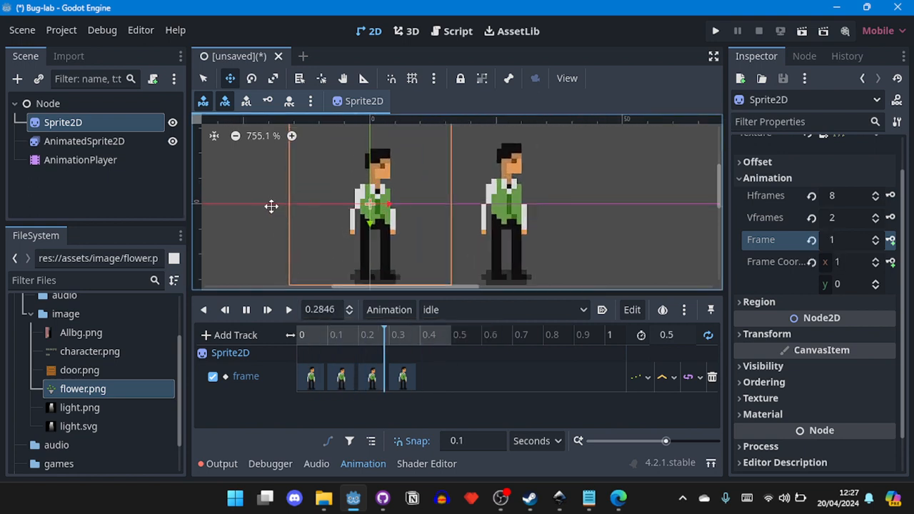
pyautogui.moveTo(281, 172); pyautogui.dragTo(343, 173, button='middle')
pyautogui.click(130, 191)
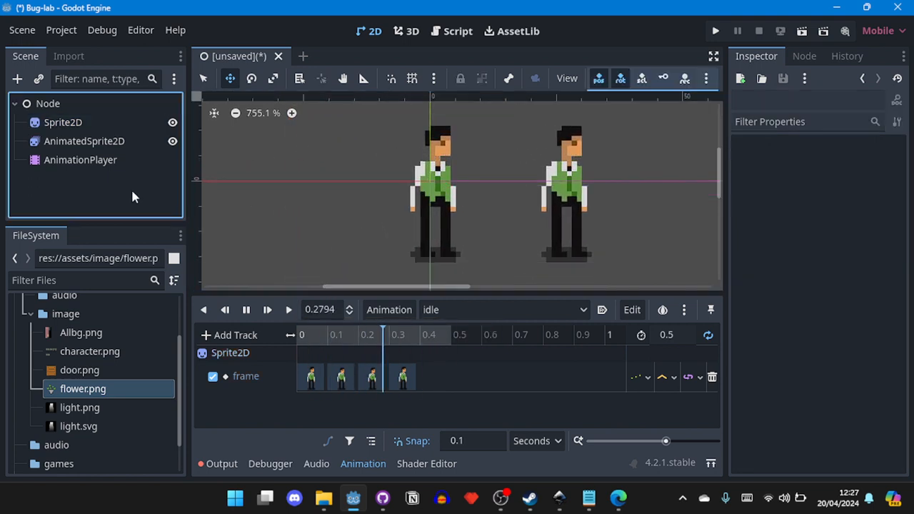
pyautogui.scroll(-2, 342, 205)
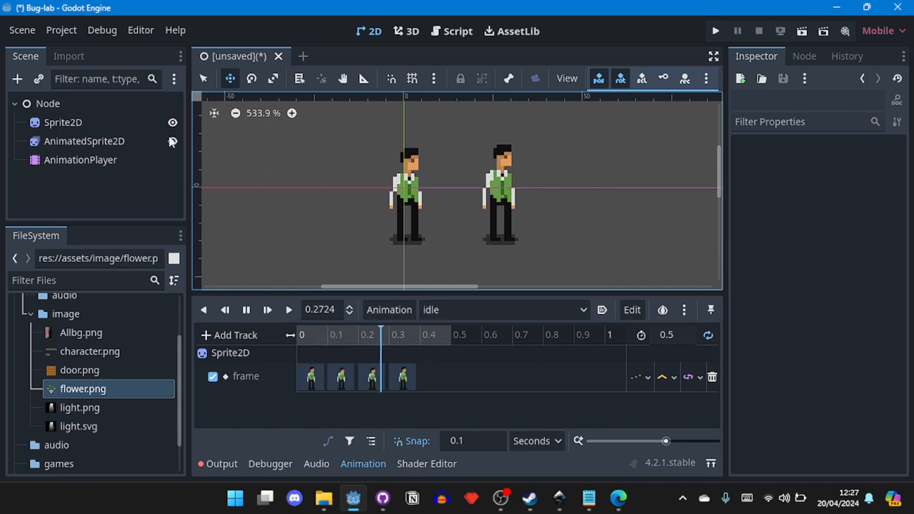
# - Add a PointLight2D node as a child of the root Node
pyautogui.click(93, 103)
pyautogui.scroll(-1, 400, 172)
pyautogui.scroll(1, 421, 160)
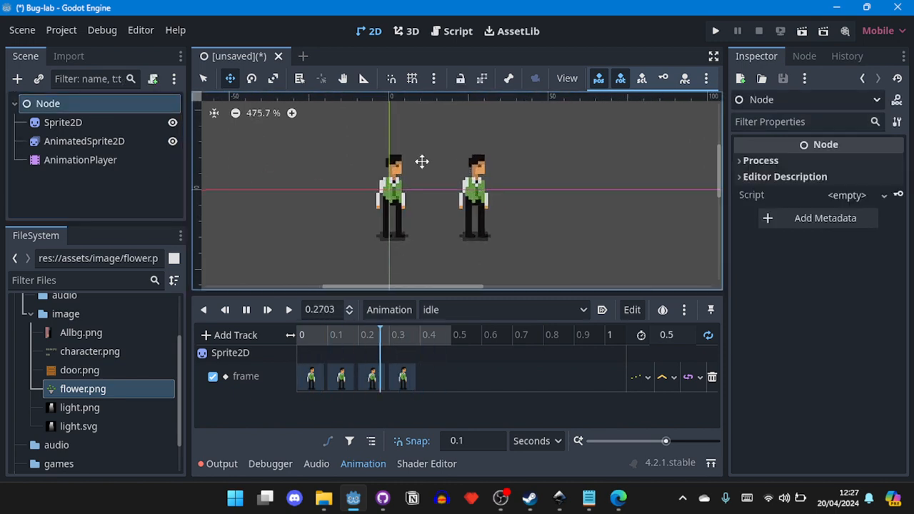
pyautogui.hotkey('ctrl', 'a')
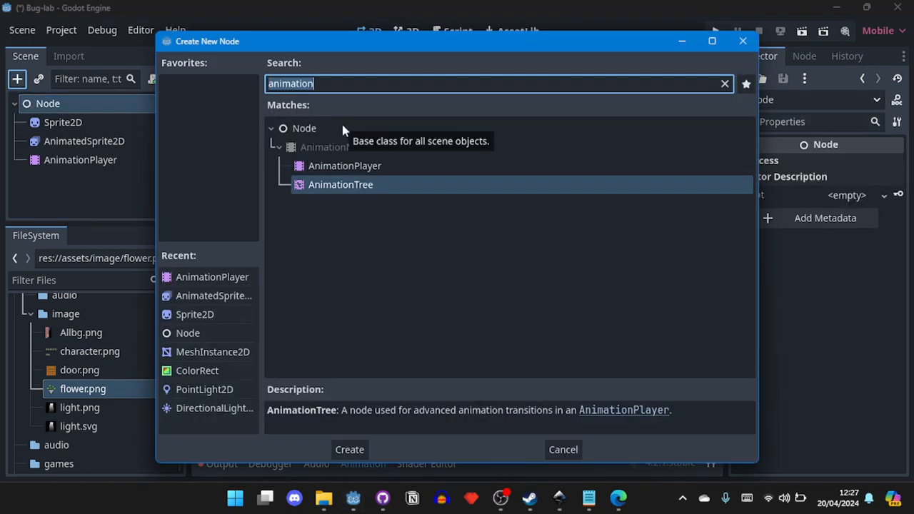
pyautogui.write('point')
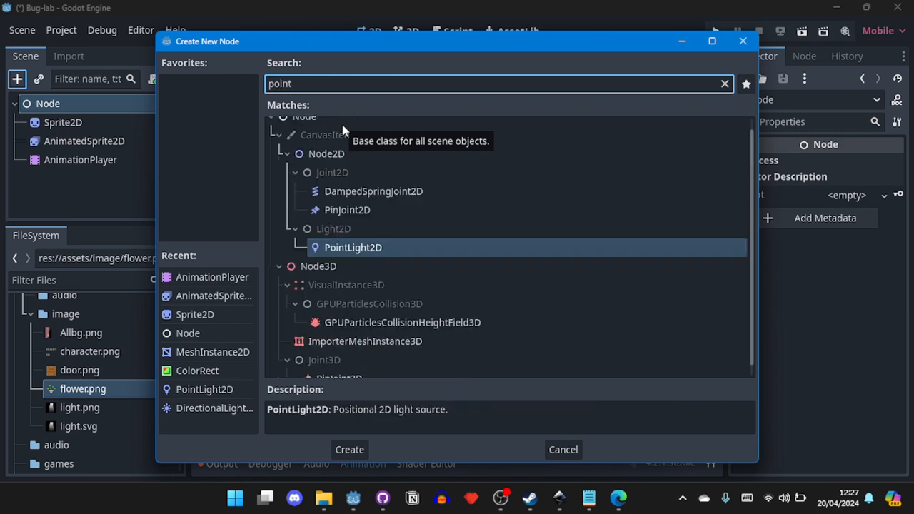
pyautogui.press('Return')
pyautogui.scroll(-2, 450, 151)
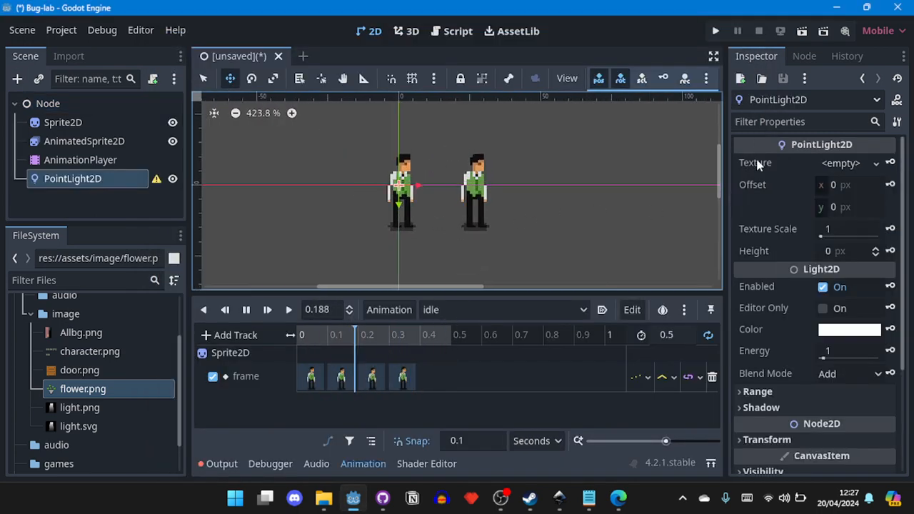
# - Assign light.png from the image assets as the PointLight2D's texture
pyautogui.click(87, 409)
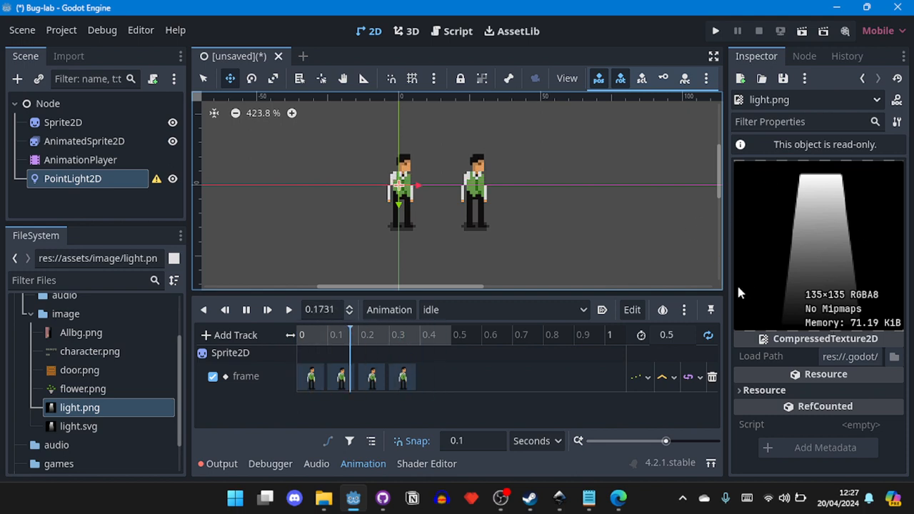
pyautogui.click(90, 187)
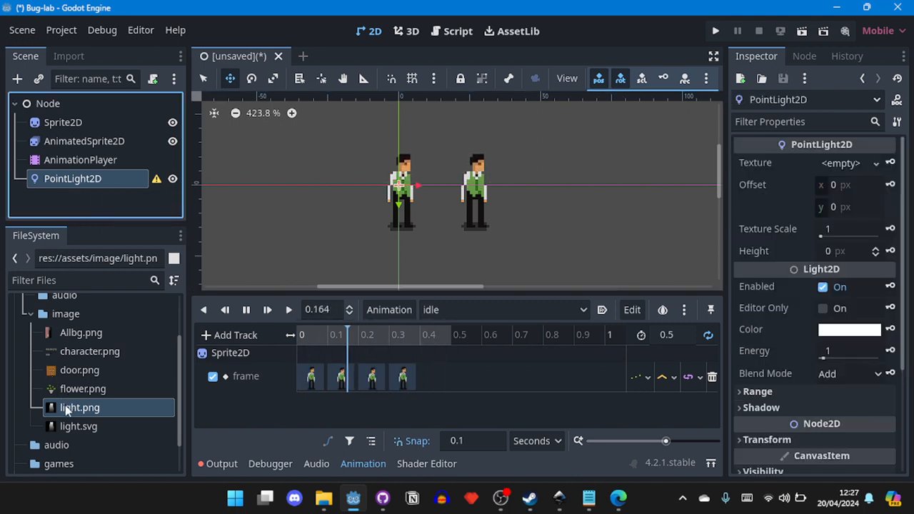
pyautogui.moveTo(65, 405)
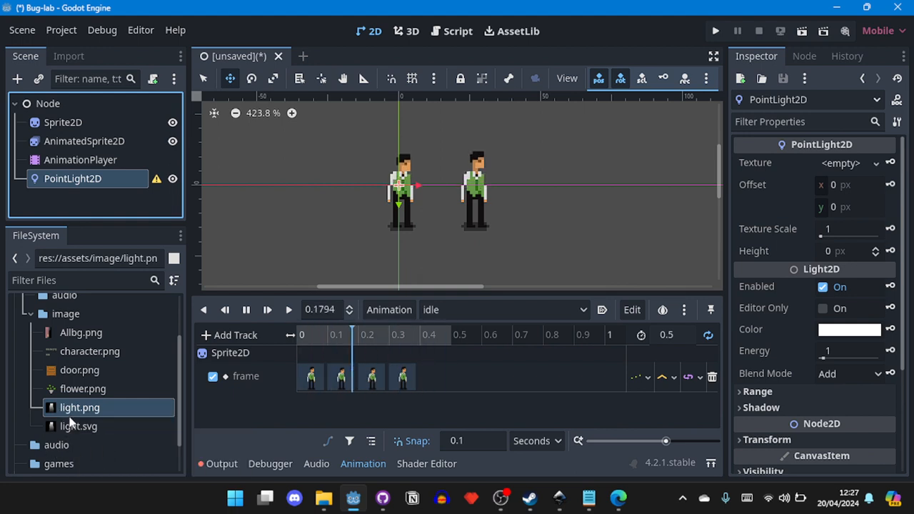
pyautogui.moveTo(70, 415); pyautogui.dragTo(847, 164)
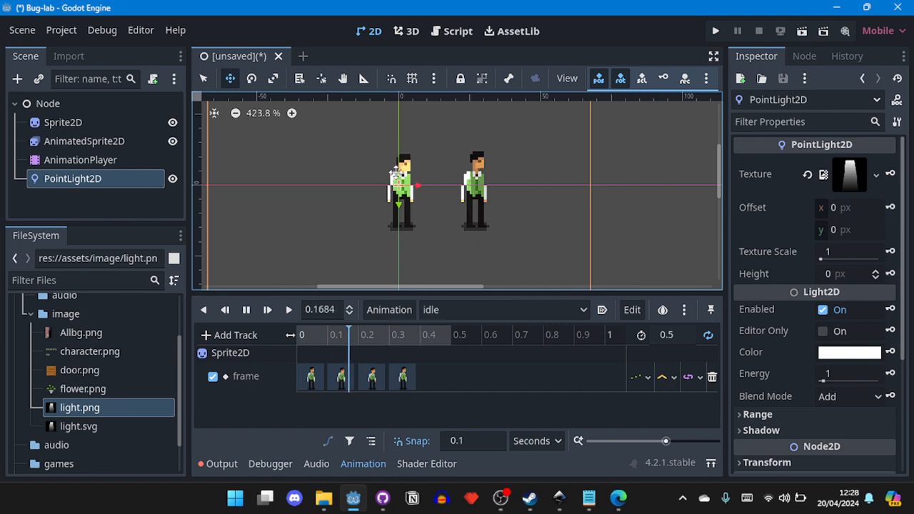
# - Move the PointLight2D along the horizontal axis from the character at the origin onto the second character
pyautogui.scroll(-4, 365, 198)
pyautogui.scroll(8, 395, 193)
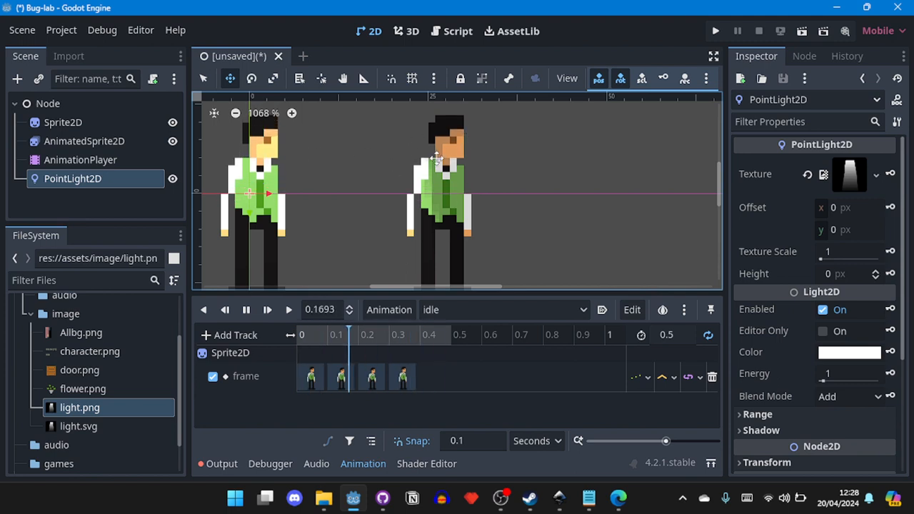
pyautogui.moveTo(289, 150); pyautogui.dragTo(464, 147)
pyautogui.scroll(-5, 464, 147)
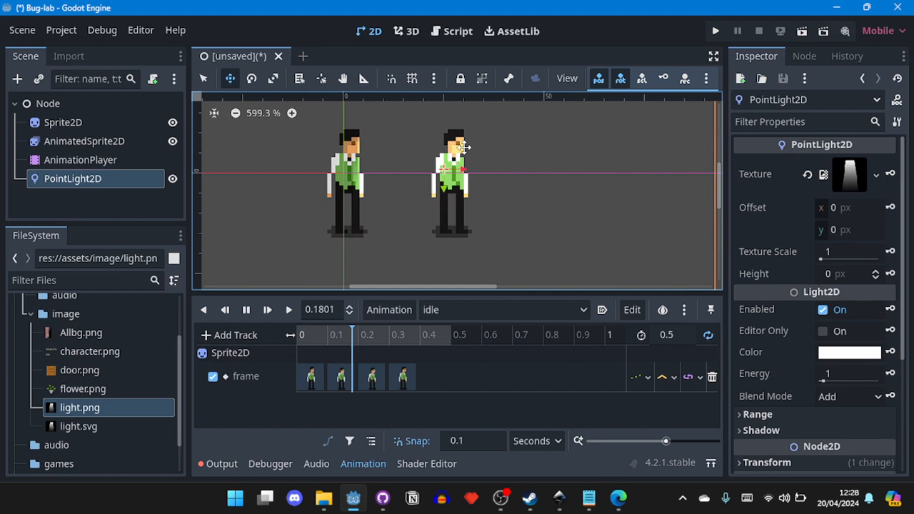
# - Add a MeshInstance2D as a child of the root Node and give it a new BoxMesh
pyautogui.click(80, 203)
pyautogui.click(47, 104)
pyautogui.click(17, 79)
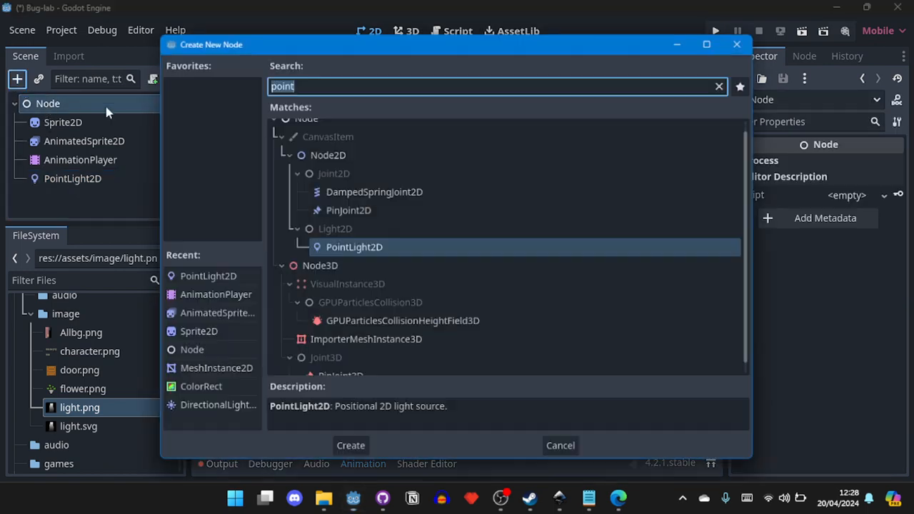
pyautogui.press('BackSpace')
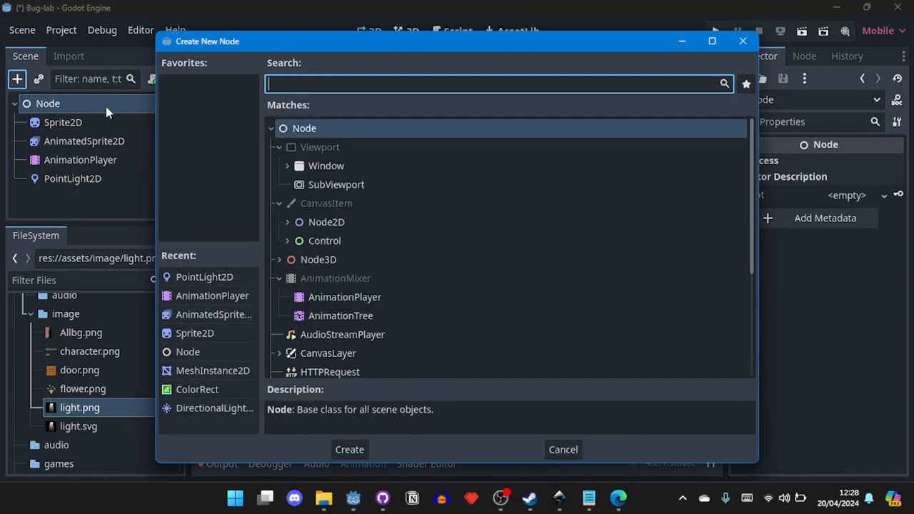
pyautogui.write('mes')
pyautogui.press('Return')
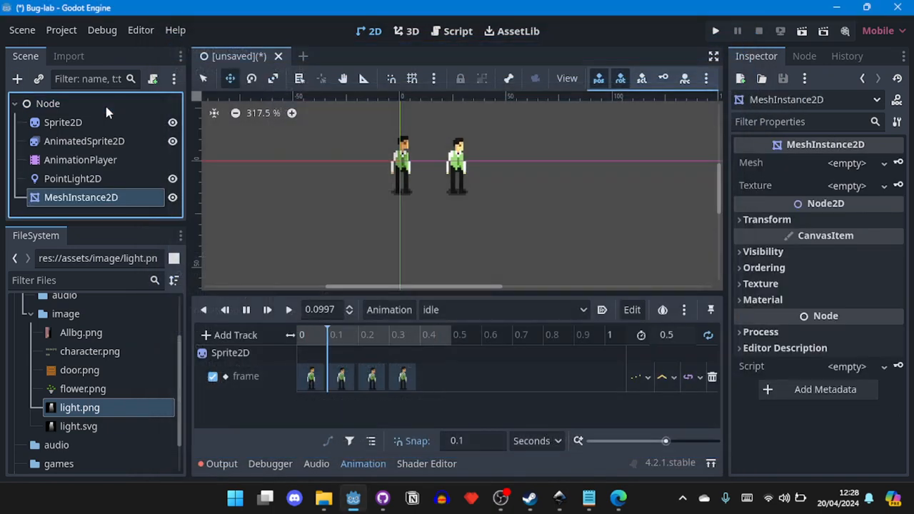
pyautogui.click(858, 162)
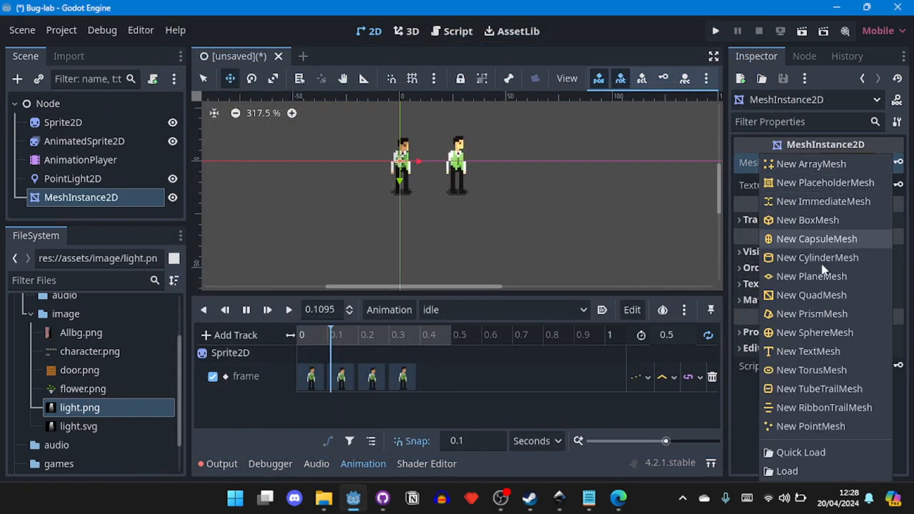
pyautogui.click(808, 222)
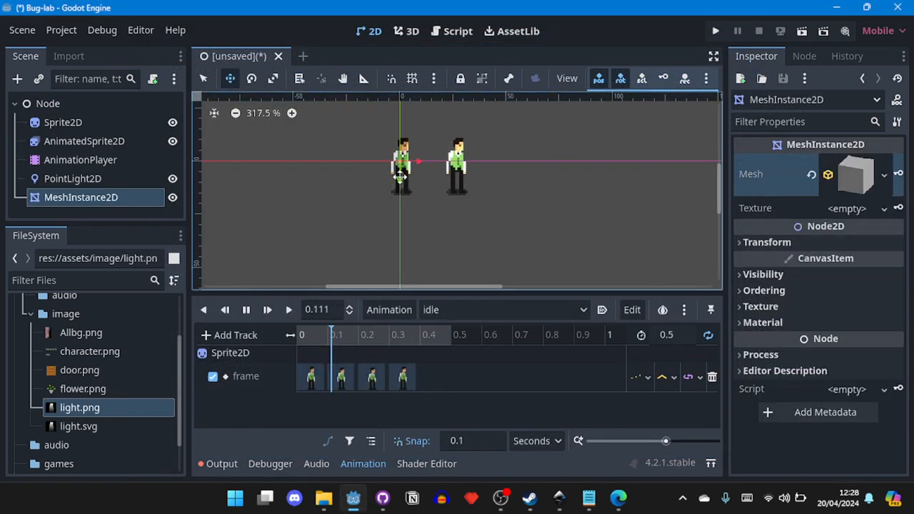
# - Scale the MeshInstance2D into a rectangle about 70 by 45 px and place it to the right of both characters
pyautogui.scroll(5, 329, 145)
pyautogui.scroll(3, 353, 131)
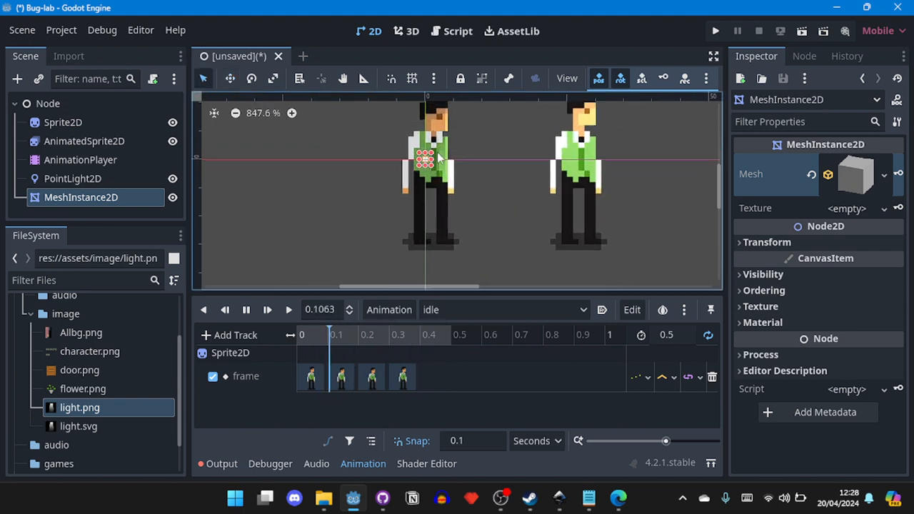
pyautogui.moveTo(426, 166); pyautogui.dragTo(510, 281)
pyautogui.moveTo(431, 220); pyautogui.dragTo(649, 230)
pyautogui.scroll(-9, 610, 221)
pyautogui.moveTo(614, 188); pyautogui.dragTo(491, 108, button='middle')
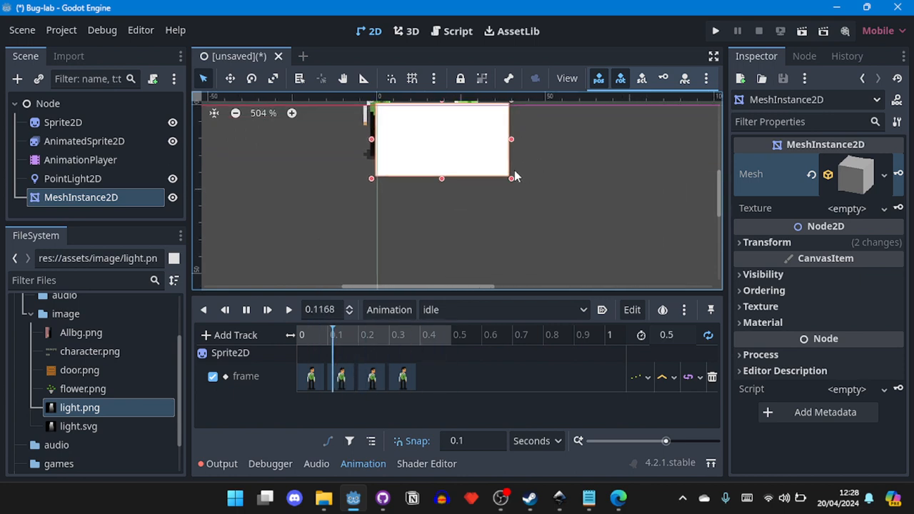
pyautogui.moveTo(511, 179); pyautogui.dragTo(612, 260)
pyautogui.scroll(-5, 376, 192)
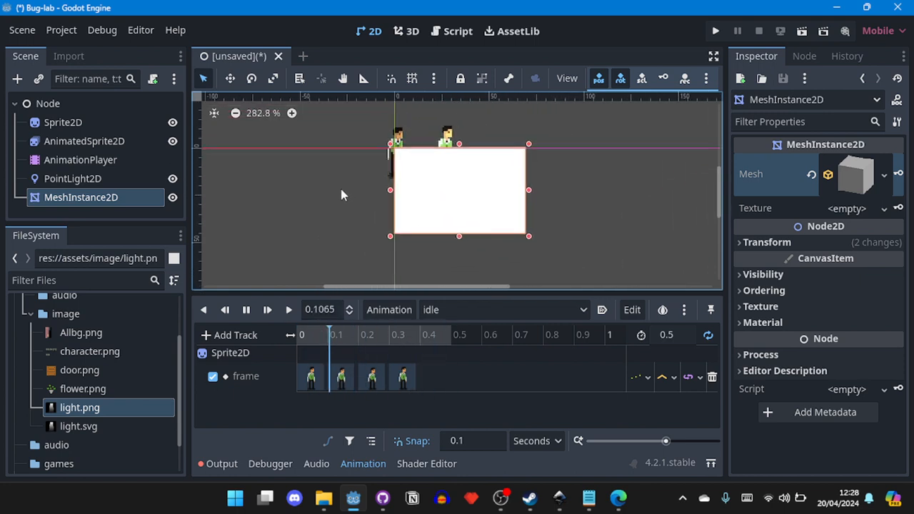
pyautogui.click(450, 201)
pyautogui.click(422, 204)
pyautogui.moveTo(423, 204); pyautogui.dragTo(541, 182)
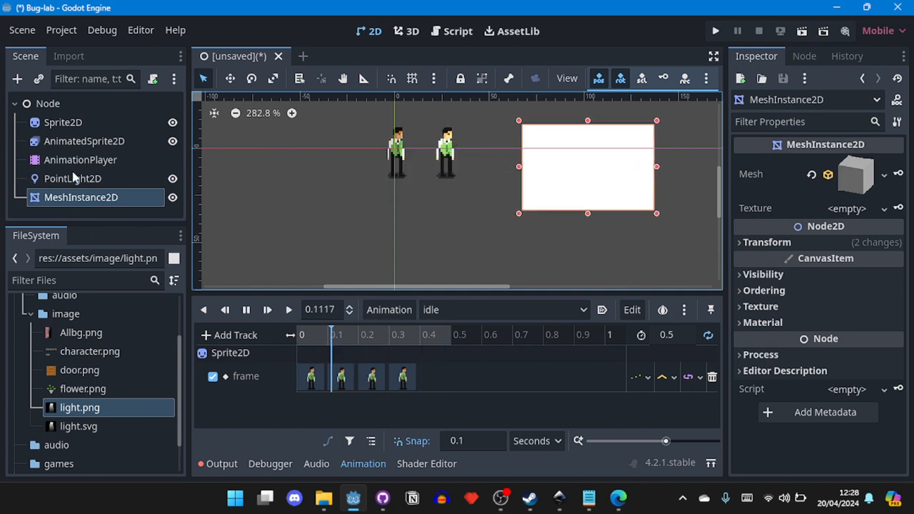
# - Reorder the MeshInstance2D above the PointLight2D in the scene tree and move the light over the rectangle
pyautogui.click(75, 160)
pyautogui.click(70, 200)
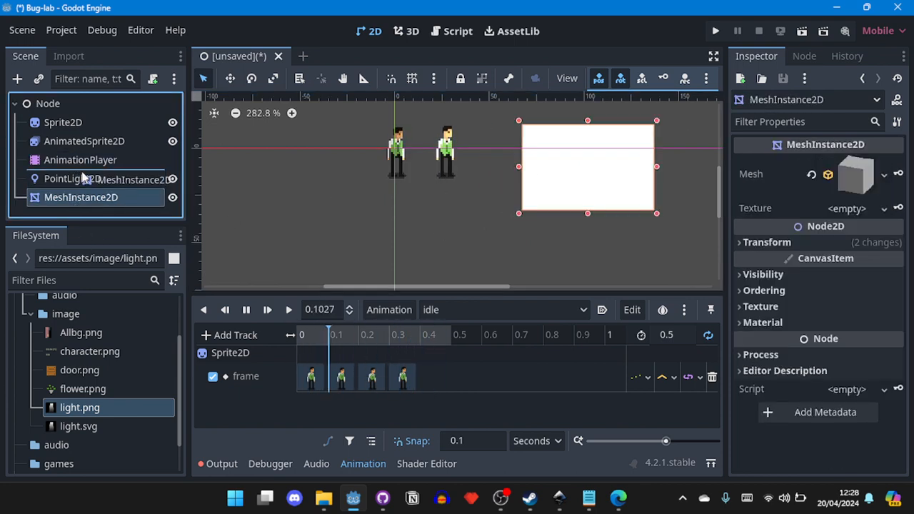
pyautogui.moveTo(82, 179); pyautogui.dragTo(80, 183)
pyautogui.click(78, 197)
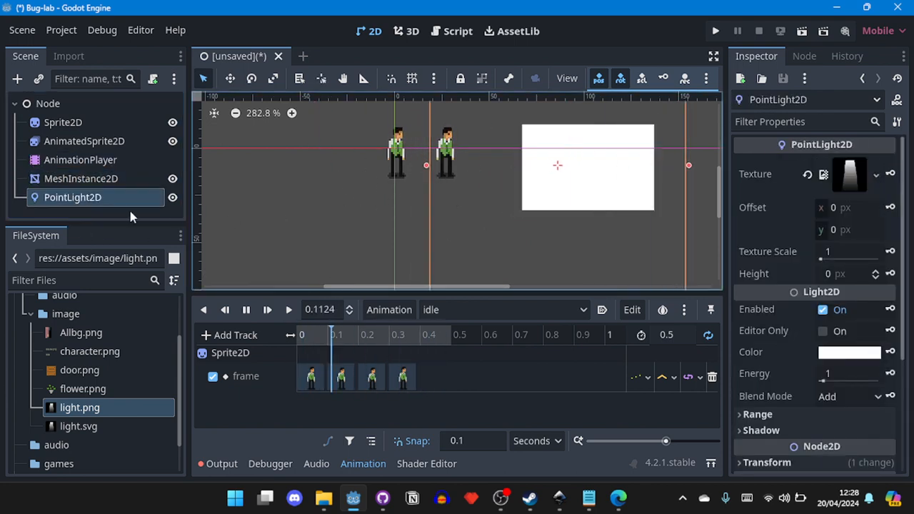
# - Set the MeshInstance2D's Modulate colour to dark green 405f03
pyautogui.click(98, 180)
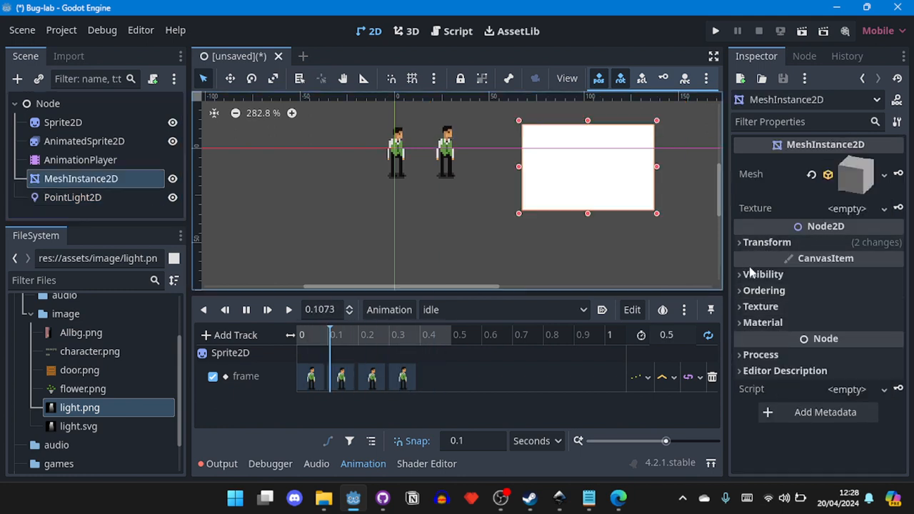
pyautogui.click(753, 275)
pyautogui.click(852, 314)
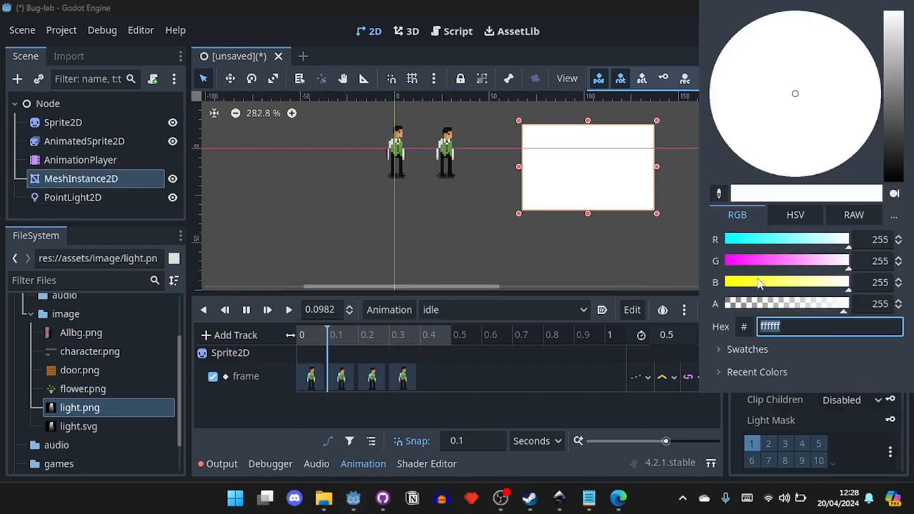
pyautogui.moveTo(759, 282); pyautogui.dragTo(762, 247)
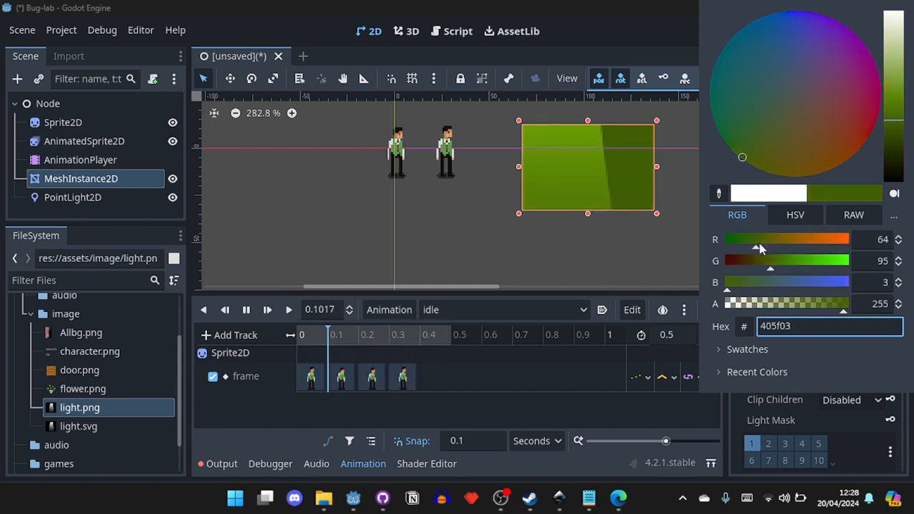
pyautogui.click(630, 270)
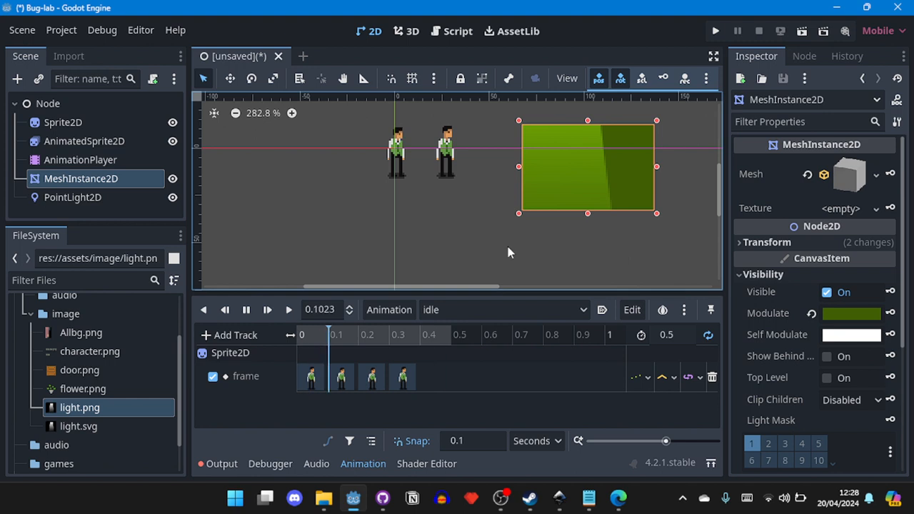
# - Shrink the PointLight2D to about half its size and position its beam over the middle of the green rectangle
pyautogui.click(57, 199)
pyautogui.scroll(-1, 449, 191)
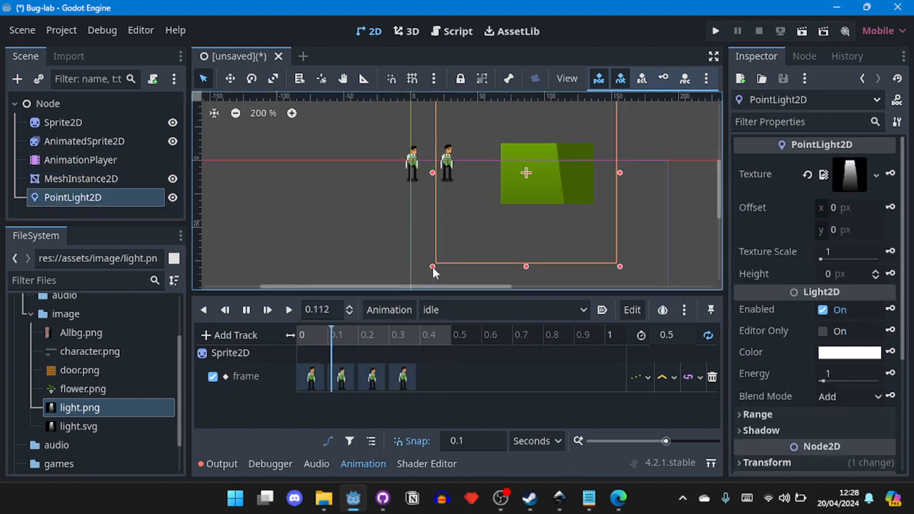
pyautogui.moveTo(434, 271); pyautogui.dragTo(524, 178)
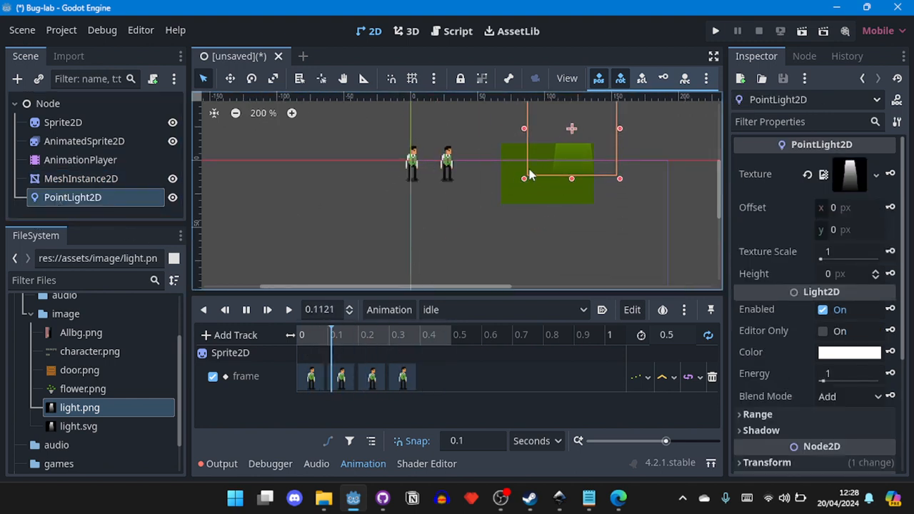
pyautogui.scroll(3, 571, 172)
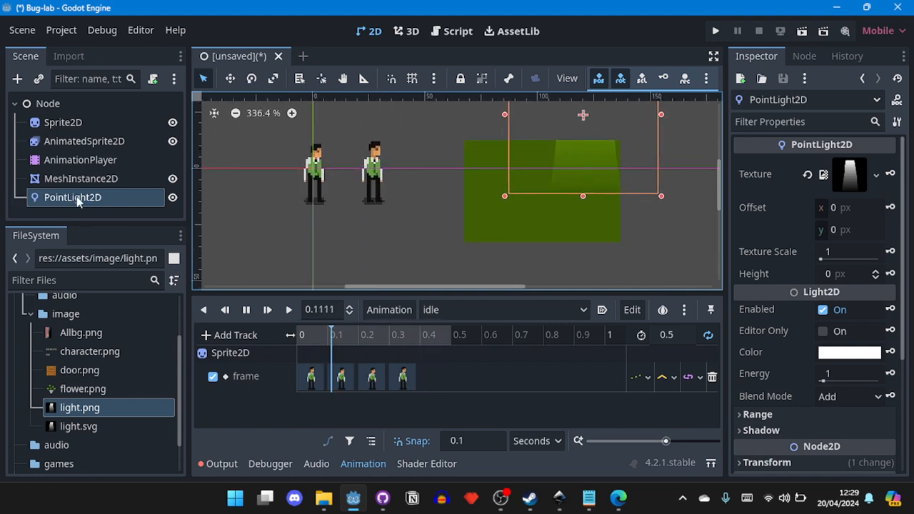
pyautogui.moveTo(608, 133); pyautogui.dragTo(583, 211)
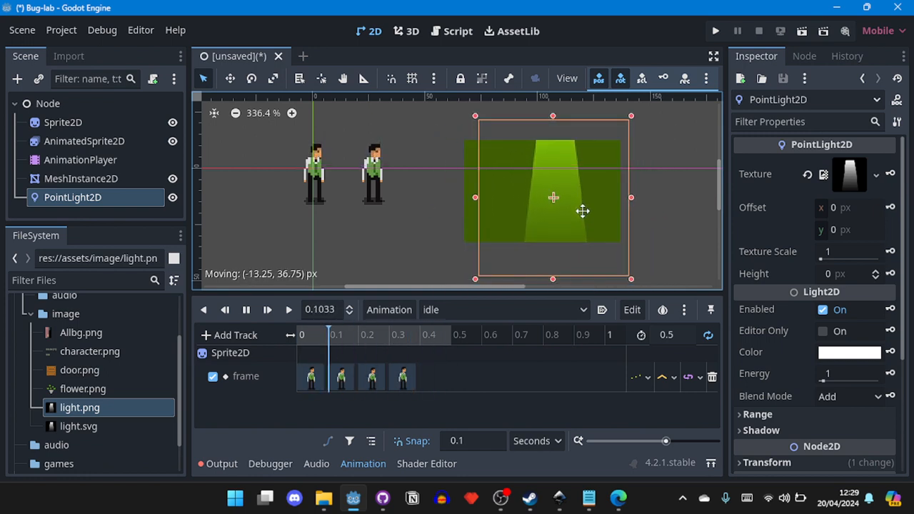
pyautogui.click(417, 214)
# - Add a GPUParticles2D node as a child of the root Node
pyautogui.scroll(-5, 417, 214)
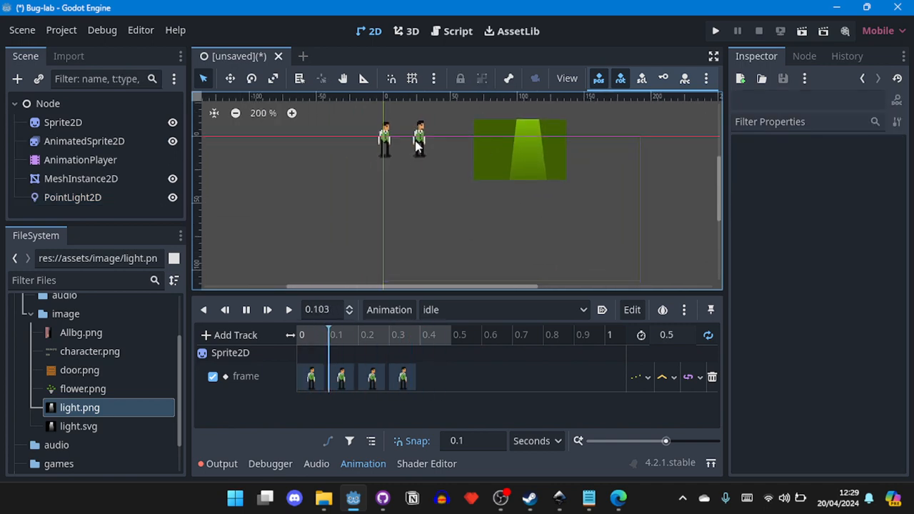
pyautogui.click(102, 105)
pyautogui.click(17, 78)
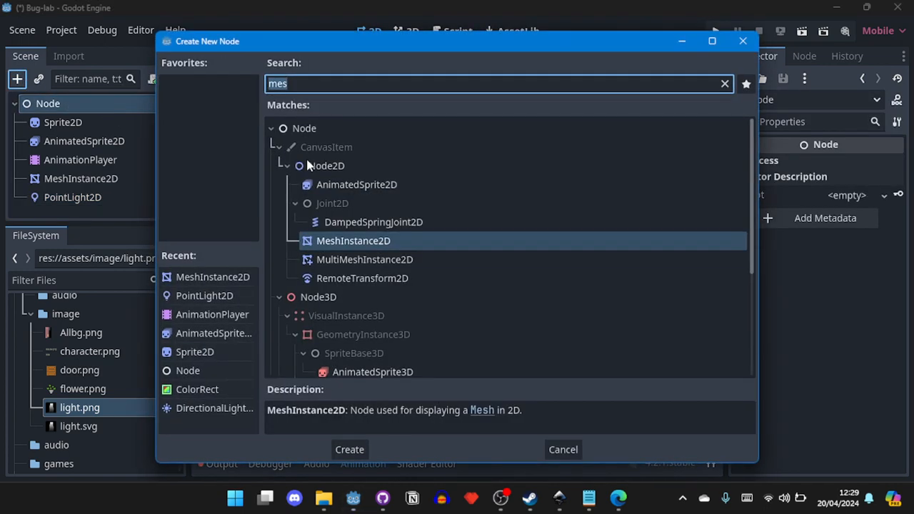
pyautogui.write('par')
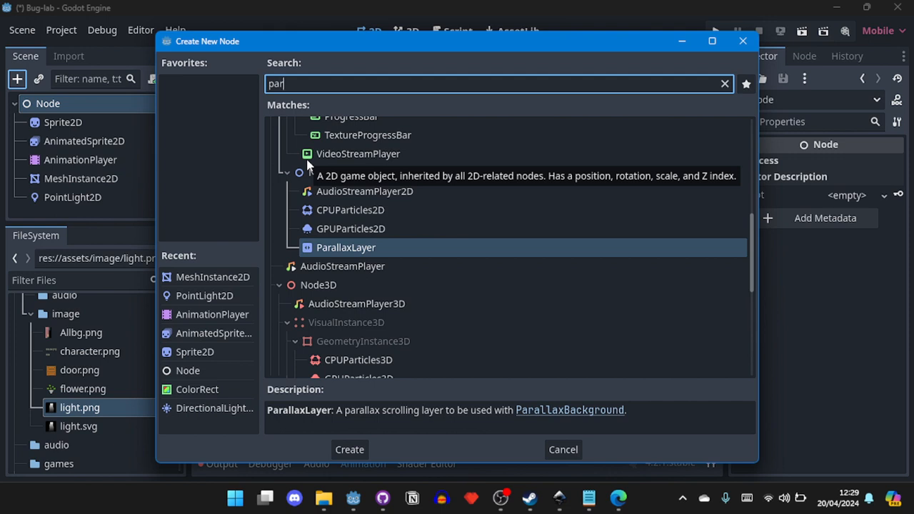
pyautogui.write('ti')
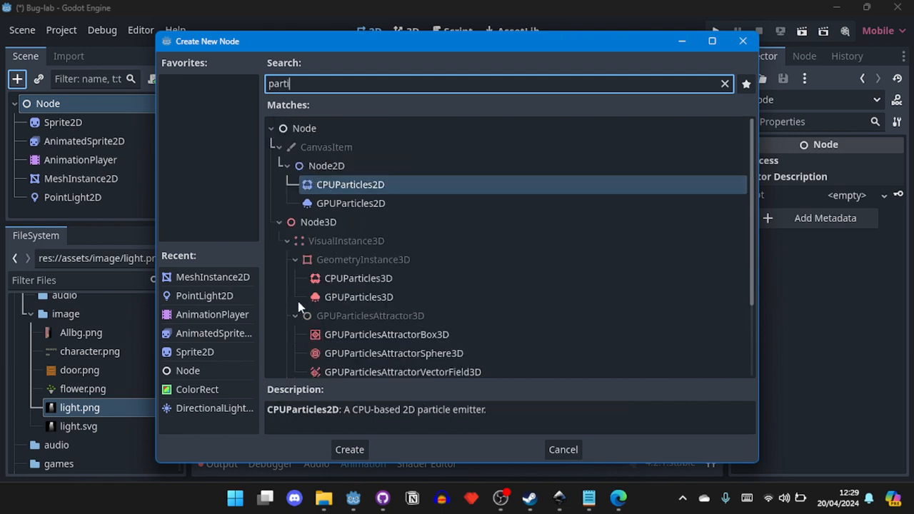
pyautogui.click(295, 201)
pyautogui.click(380, 186)
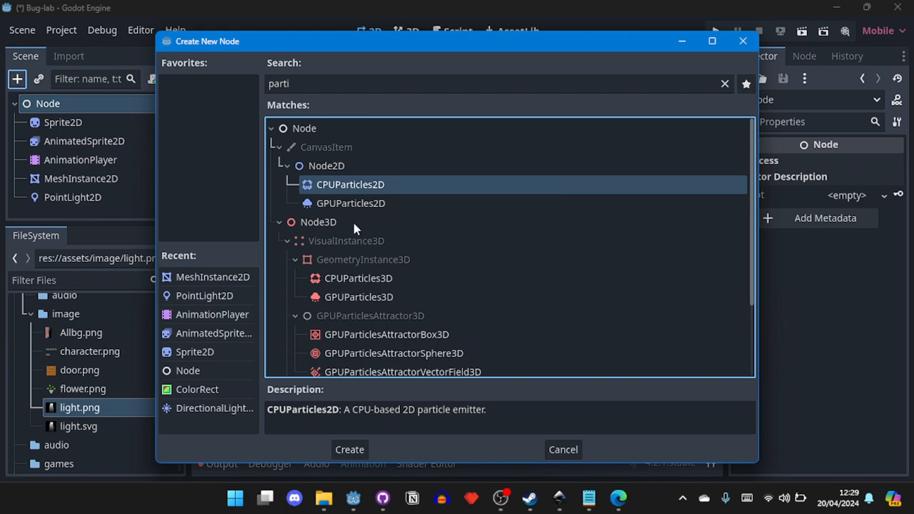
pyautogui.doubleClick(368, 204)
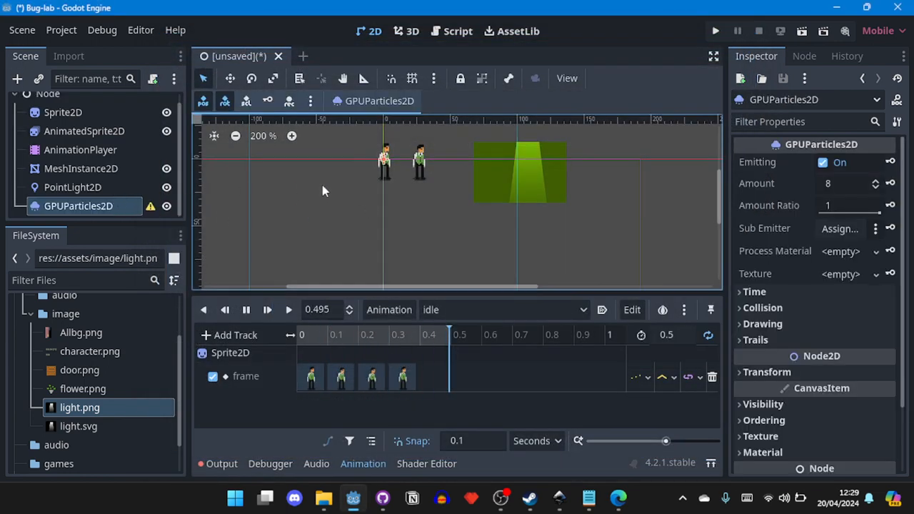
# - Assign icon.svg from the project files as the texture of the GPUParticles2D node
pyautogui.scroll(-2, 323, 187)
pyautogui.moveTo(323, 198); pyautogui.dragTo(403, 193, button='middle')
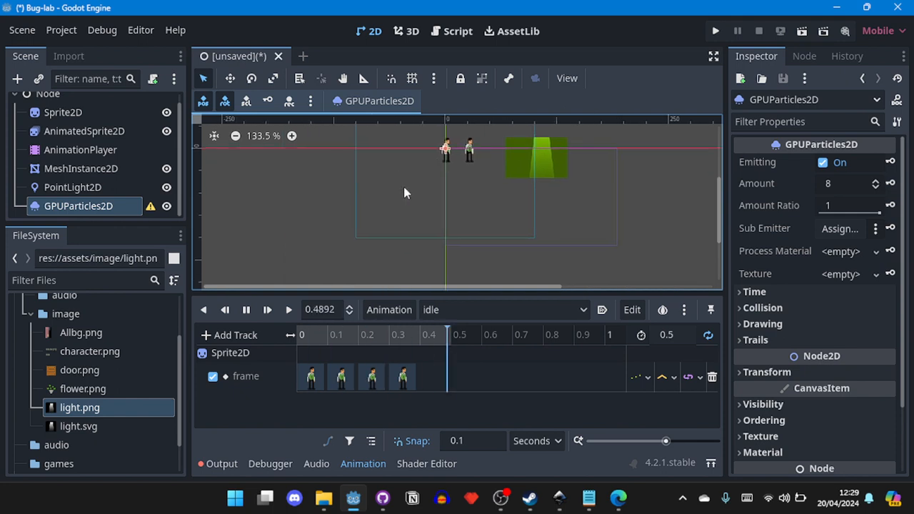
pyautogui.scroll(2, 404, 193)
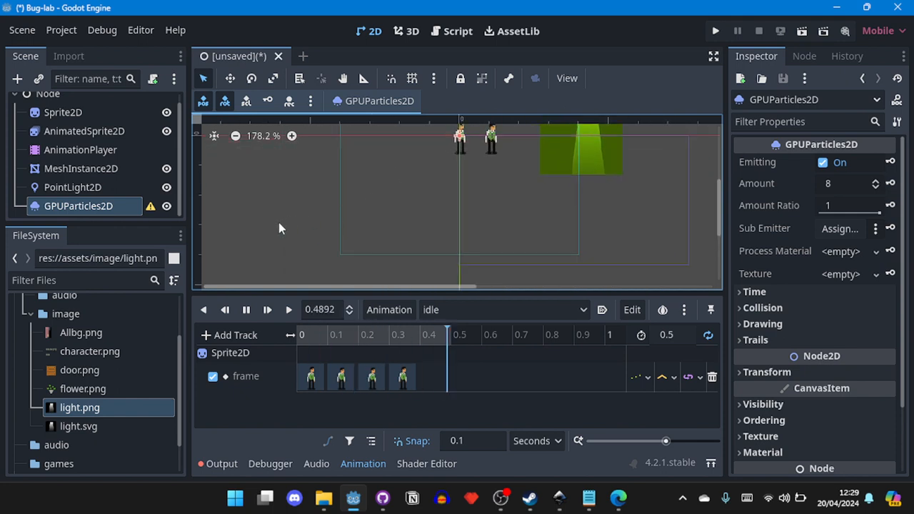
pyautogui.click(75, 388)
pyautogui.moveTo(305, 208); pyautogui.dragTo(293, 254, button='middle')
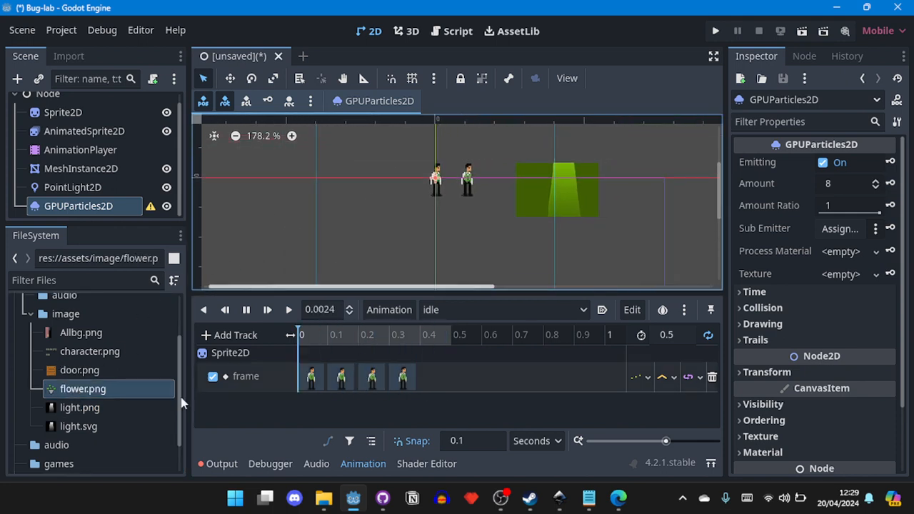
pyautogui.scroll(1, 385, 175)
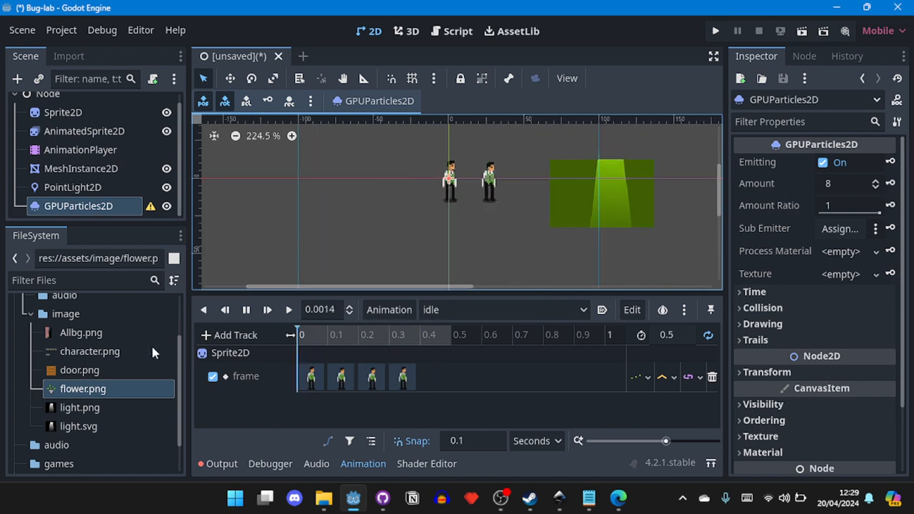
pyautogui.scroll(-1, 83, 389)
pyautogui.click(63, 460)
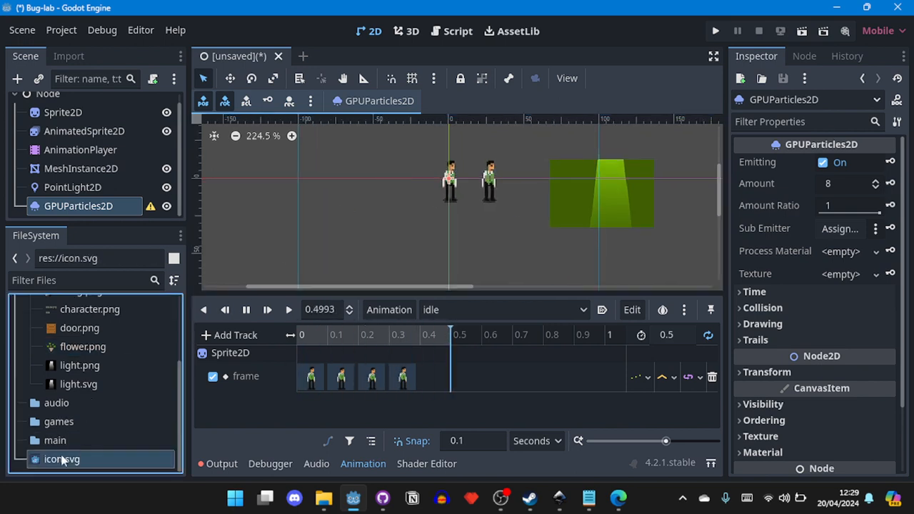
pyautogui.moveTo(82, 468); pyautogui.dragTo(844, 276)
pyautogui.scroll(-1, 461, 175)
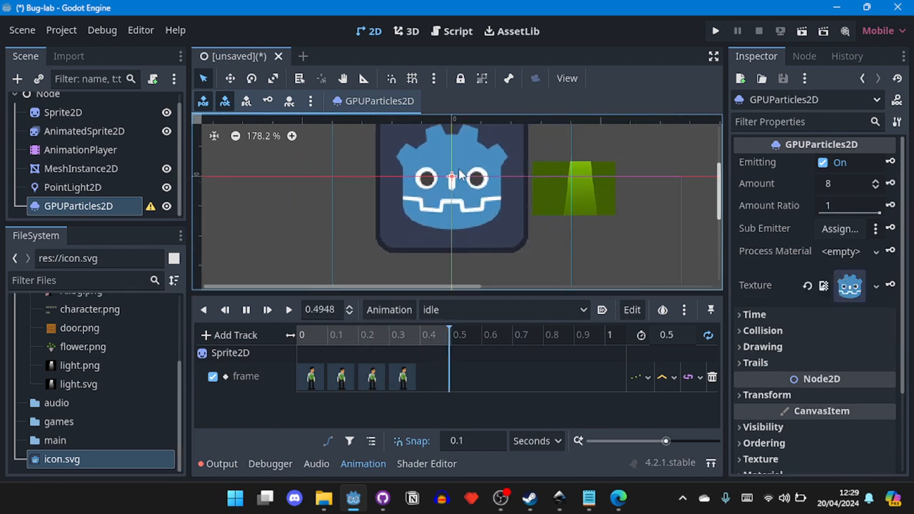
# - Set the GPUParticles2D lifetime to 109.43 s, preprocess to 144.58 s, speed scale to 12.57, explosiveness to 0.14 and randomness to 0.31
pyautogui.scroll(-2, 765, 243)
pyautogui.click(743, 231)
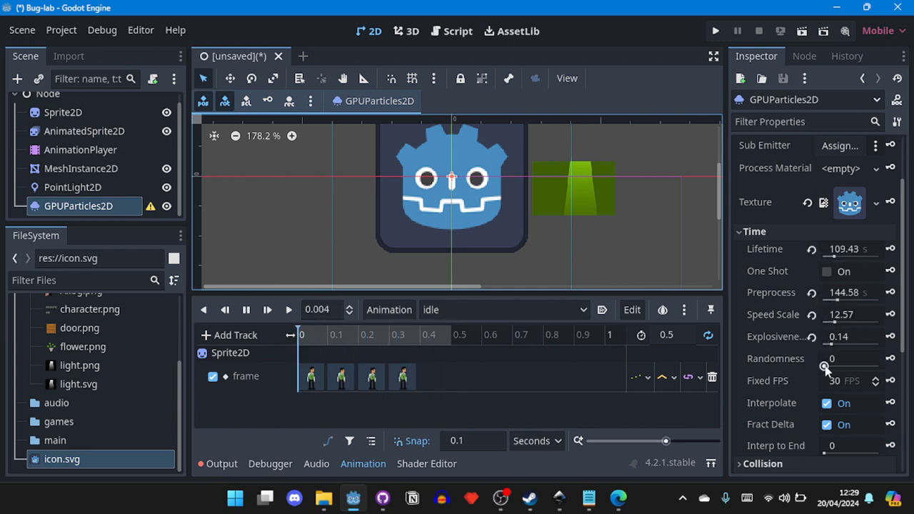
pyautogui.scroll(-4, 840, 376)
pyautogui.click(763, 296)
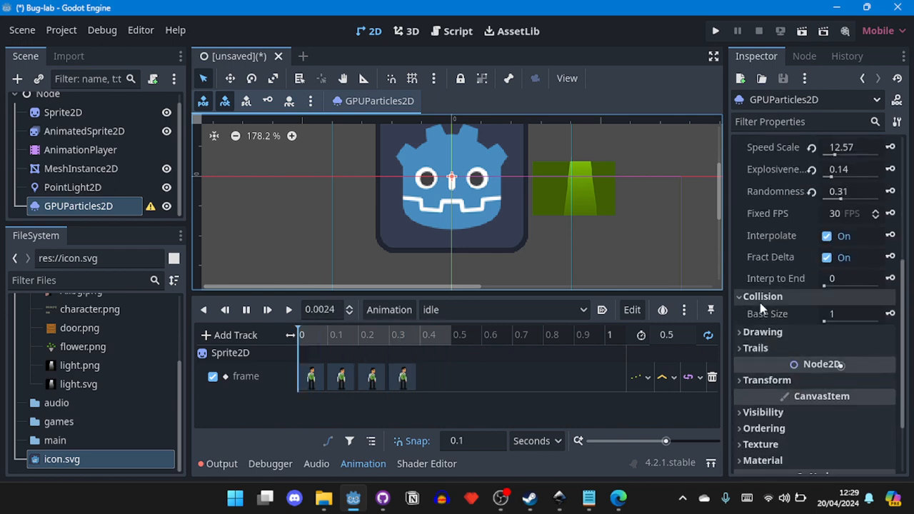
pyautogui.click(757, 348)
# - Set the particle amount of the GPUParticles2D to 7
pyautogui.scroll(5, 785, 269)
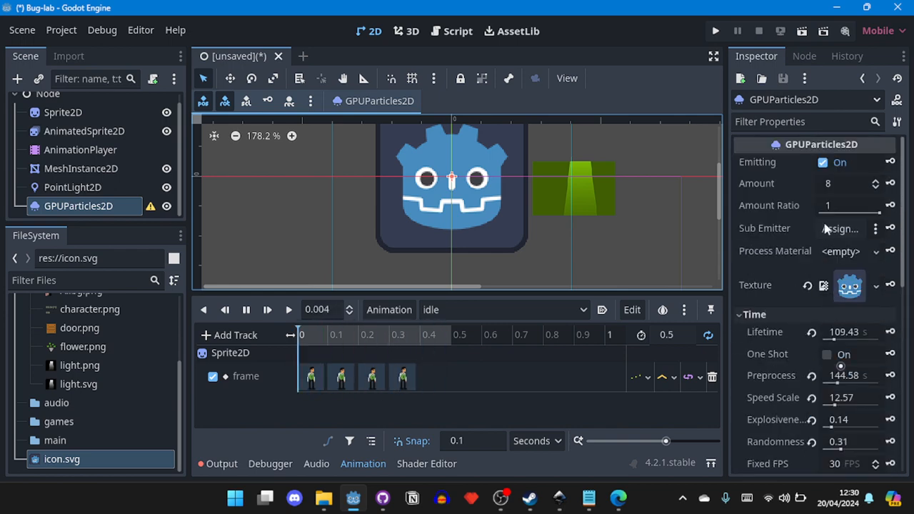
pyautogui.click(876, 187)
pyautogui.click(876, 187)
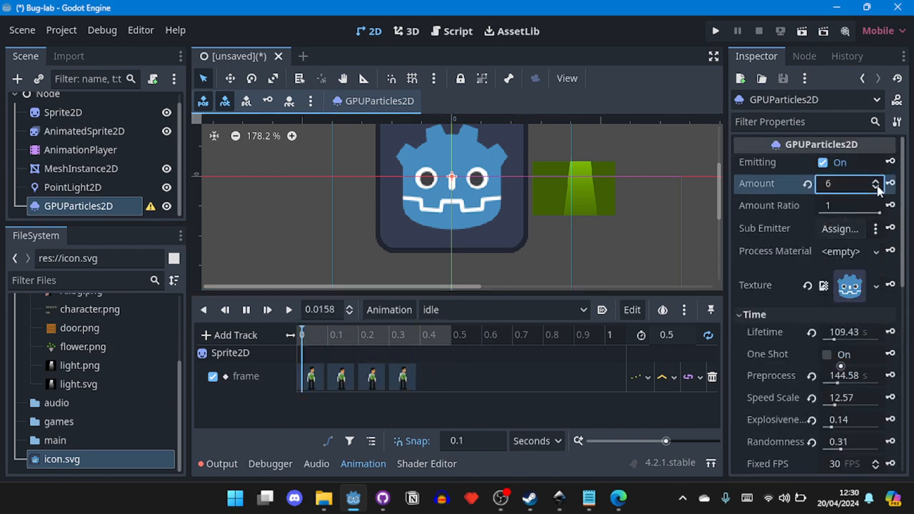
pyautogui.click(876, 181)
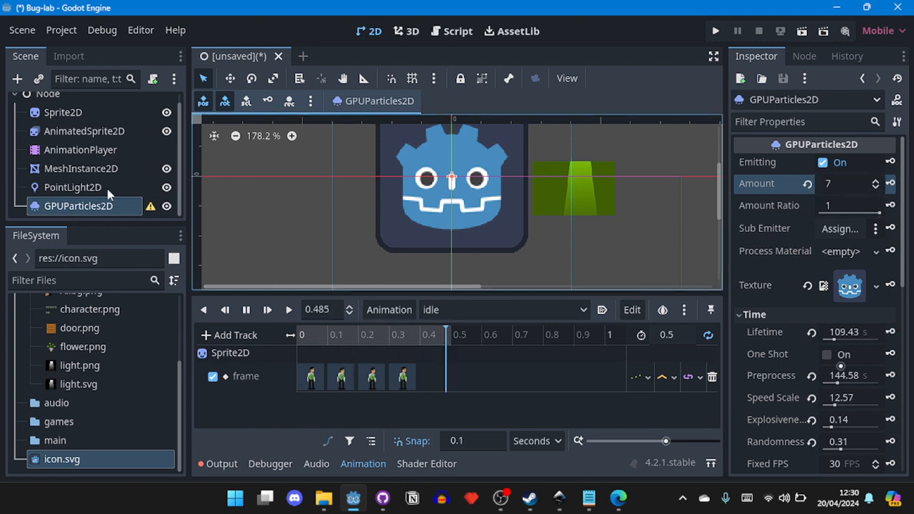
# - Delete the GPUParticles2D node and add a CPUParticles2D node as a child of the root Node instead
pyautogui.click(98, 206)
pyautogui.press('Delete')
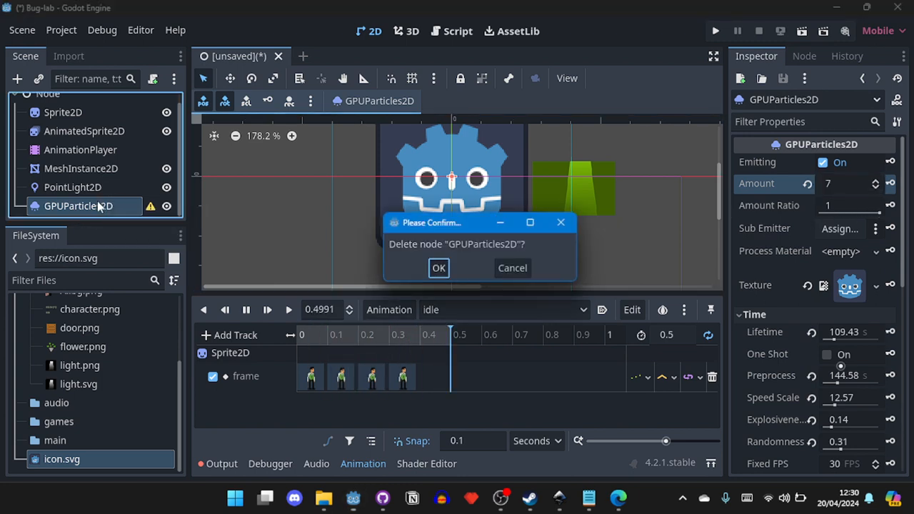
pyautogui.press('Return')
pyautogui.click(38, 107)
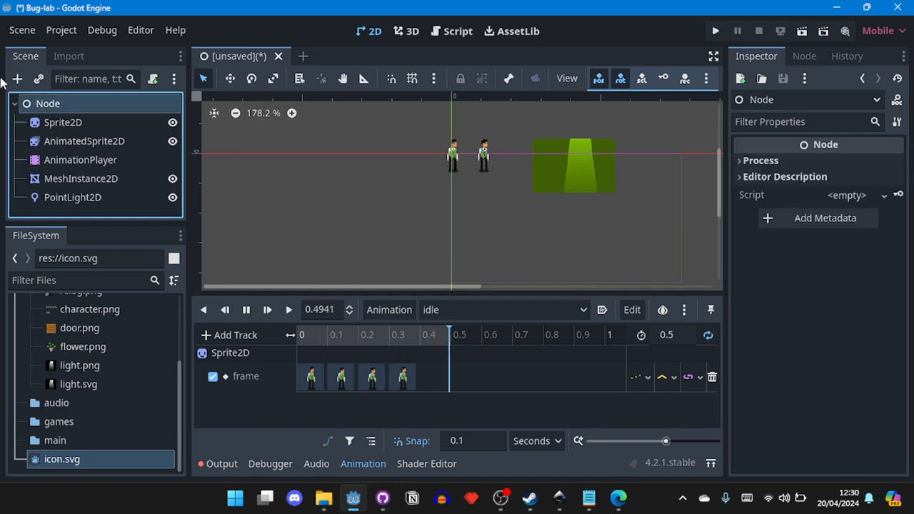
pyautogui.click(11, 77)
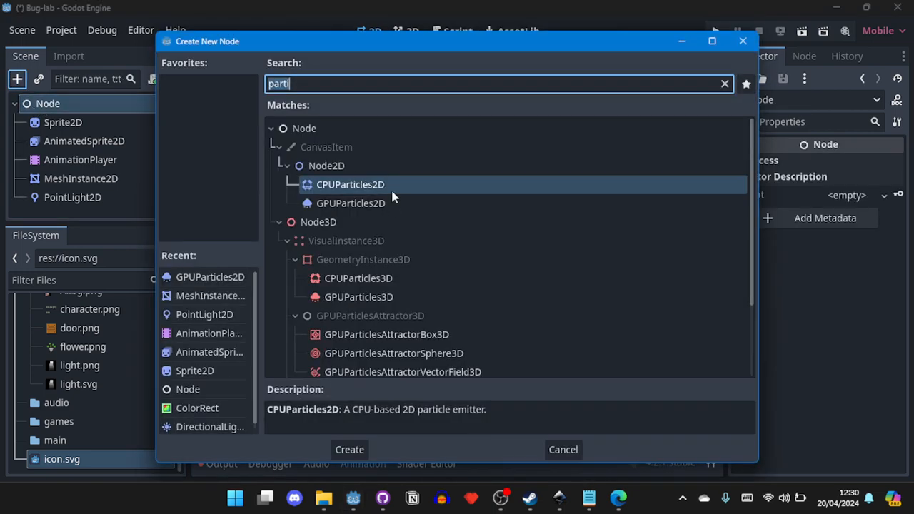
pyautogui.doubleClick(393, 187)
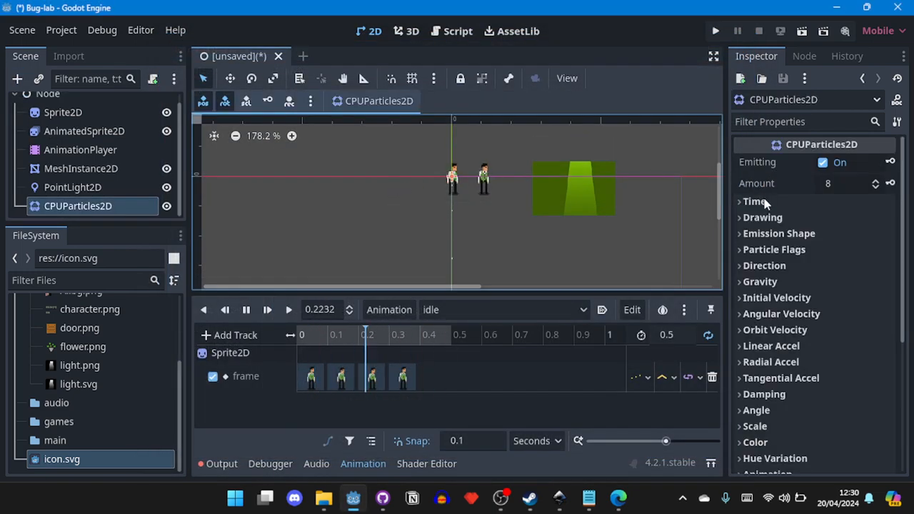
# - Assign icon.svg as the drawing texture of the CPUParticles2D node
pyautogui.click(785, 222)
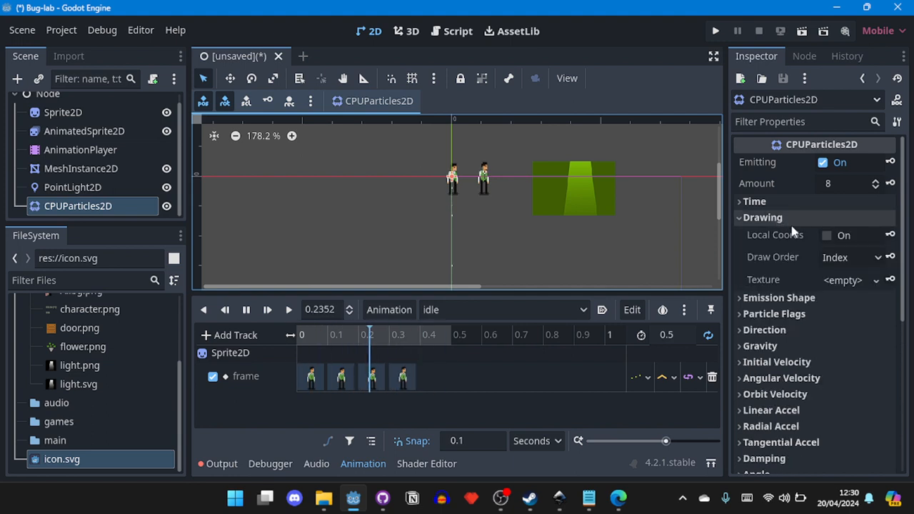
pyautogui.moveTo(68, 459); pyautogui.dragTo(551, 386)
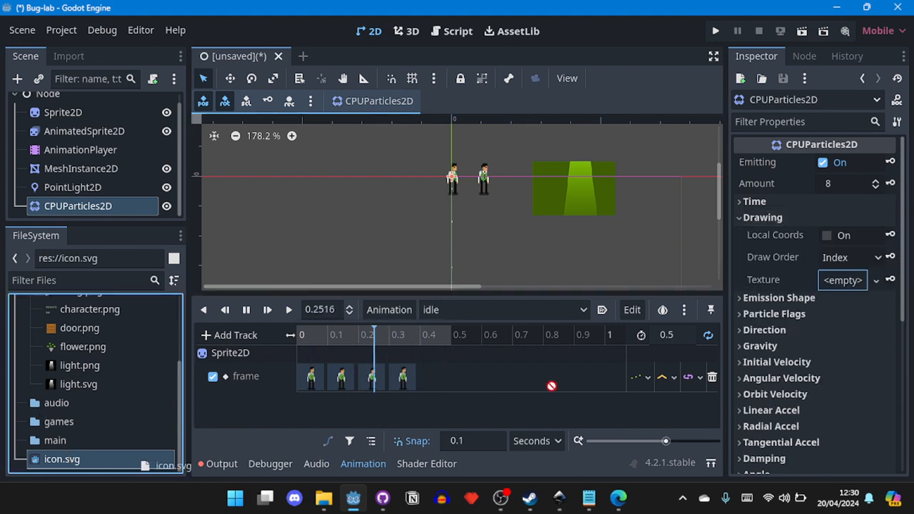
pyautogui.moveTo(851, 284); pyautogui.dragTo(842, 282)
pyautogui.scroll(-4, 500, 200)
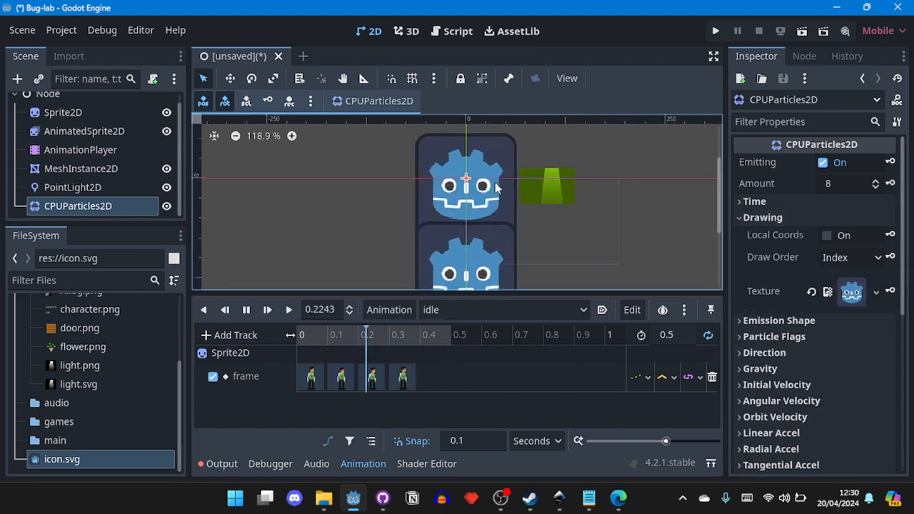
pyautogui.moveTo(419, 187); pyautogui.dragTo(465, 164, button='middle')
pyautogui.scroll(-2, 465, 164)
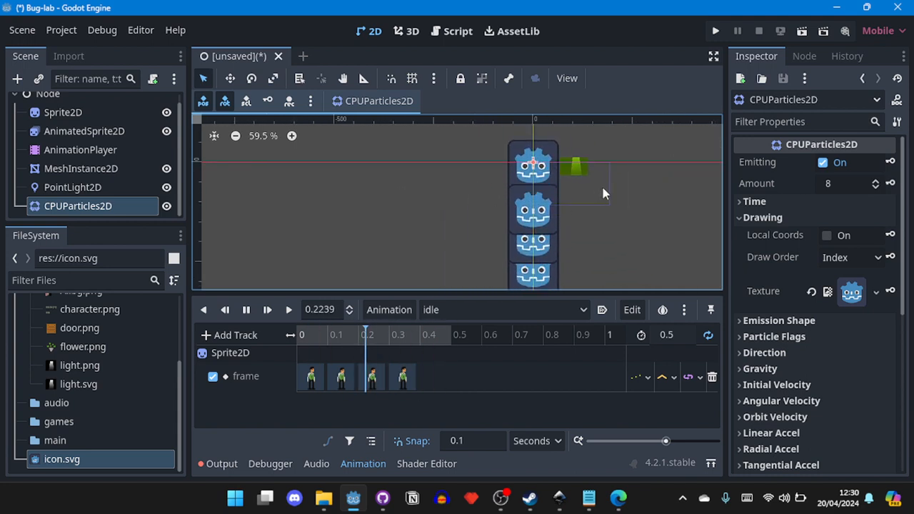
pyautogui.moveTo(604, 192); pyautogui.dragTo(519, 188, button='middle')
pyautogui.moveTo(614, 181); pyautogui.dragTo(597, 193, button='middle')
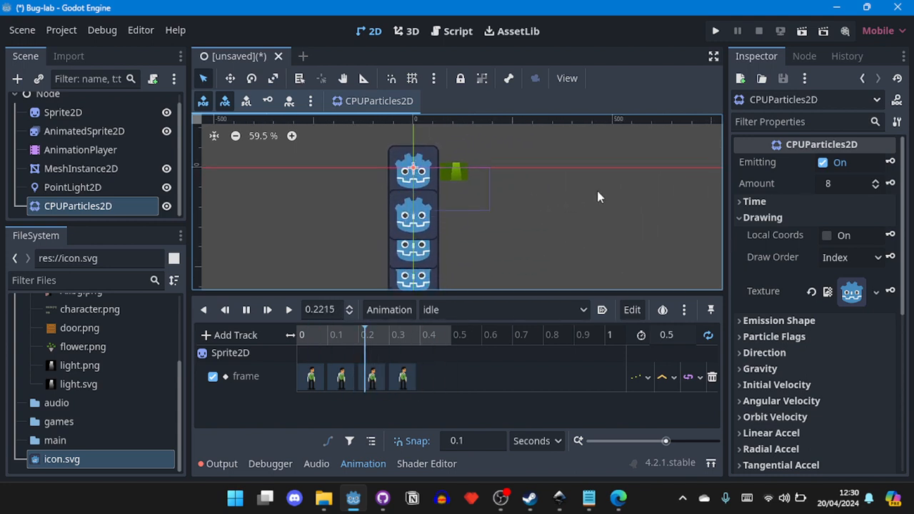
pyautogui.scroll(-2, 597, 193)
pyautogui.scroll(-1, 340, 193)
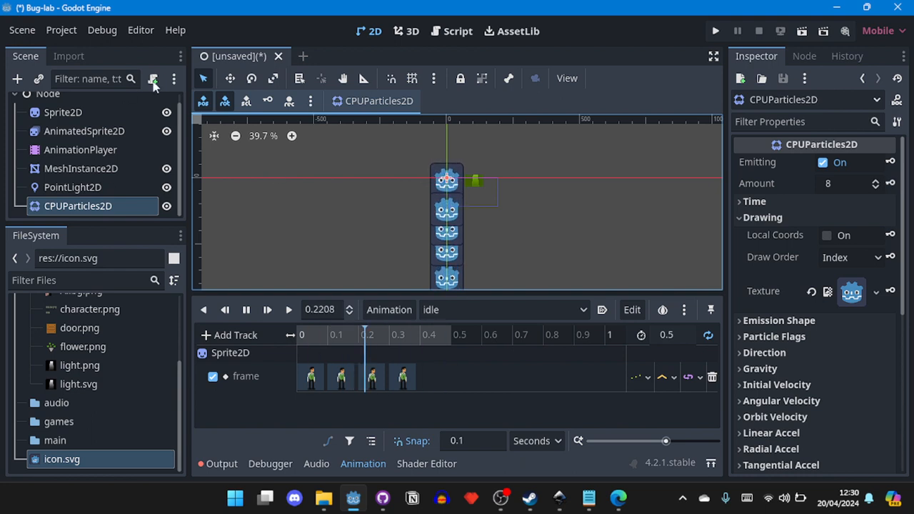
# - Move the CPUParticles2D emitter away from the characters to an empty area right of the green rectangle
pyautogui.press('w')
pyautogui.moveTo(253, 148); pyautogui.dragTo(427, 169)
pyautogui.scroll(-1, 427, 169)
pyautogui.scroll(-5, 427, 169)
pyautogui.scroll(5, 480, 163)
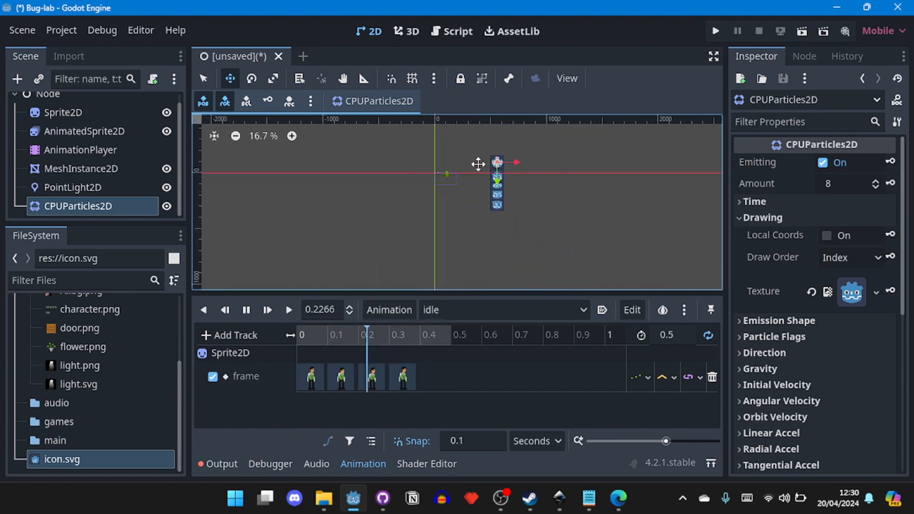
pyautogui.scroll(1, 486, 212)
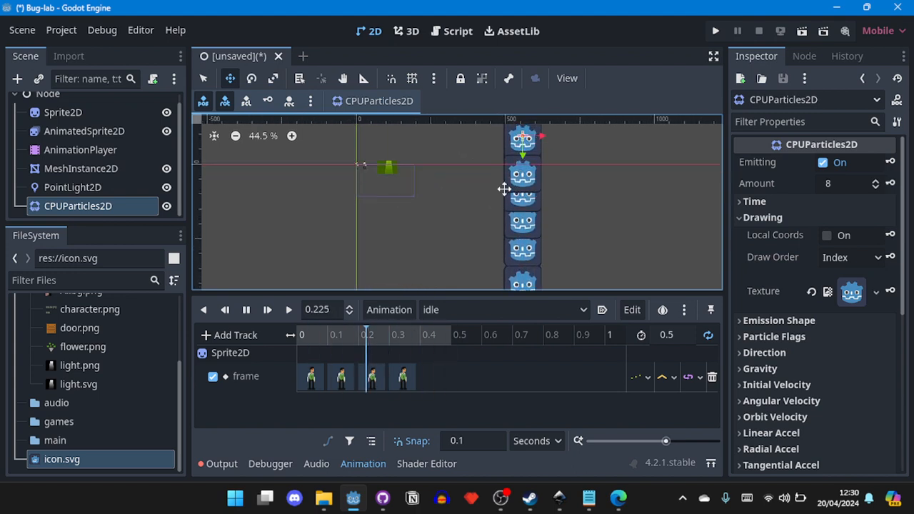
pyautogui.moveTo(493, 179); pyautogui.dragTo(486, 253)
pyautogui.moveTo(416, 198); pyautogui.dragTo(418, 187)
pyautogui.scroll(1, 417, 182)
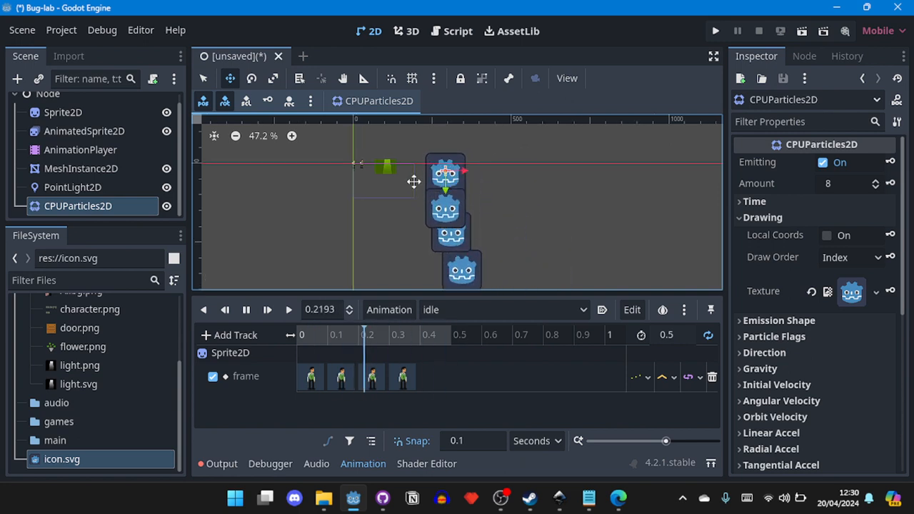
# - Set the CPUParticles2D vertical gravity to -978.35 px/s² so the particles travel upwards
pyautogui.click(760, 370)
pyautogui.scroll(-1, 800, 357)
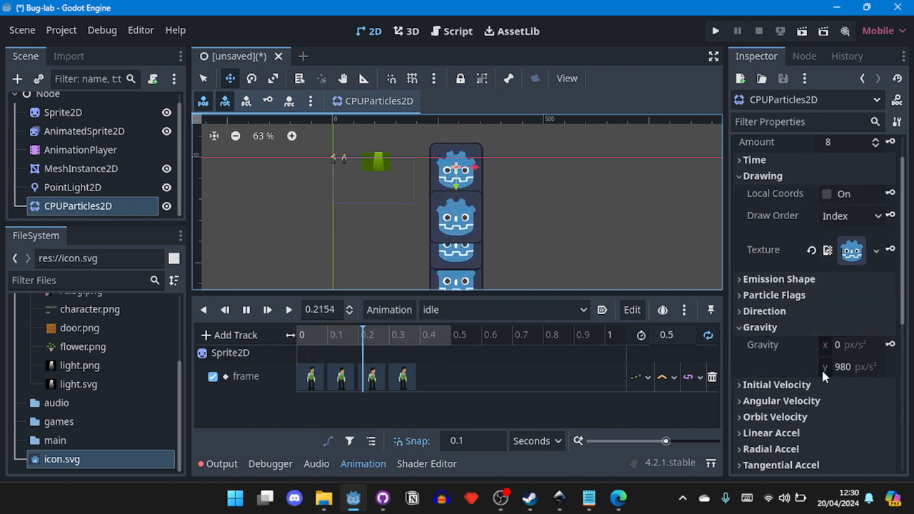
pyautogui.moveTo(821, 368); pyautogui.dragTo(823, 367)
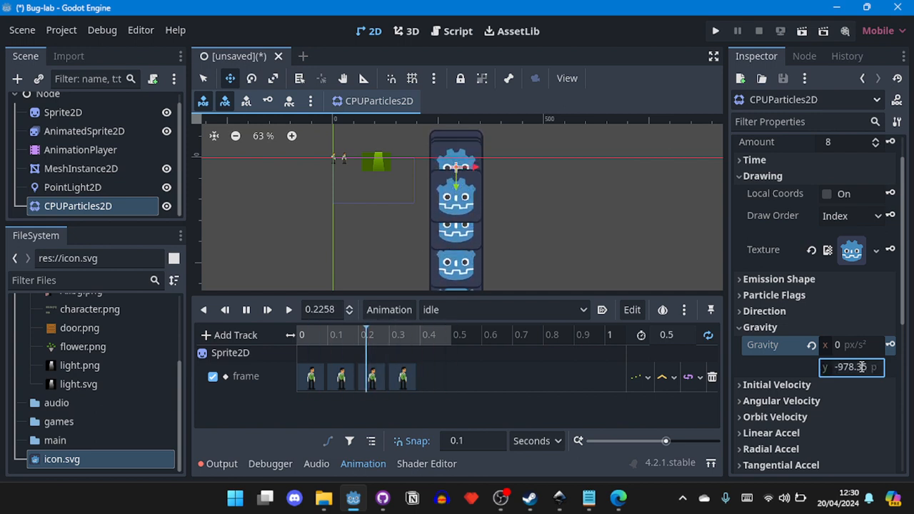
pyautogui.scroll(-4, 538, 207)
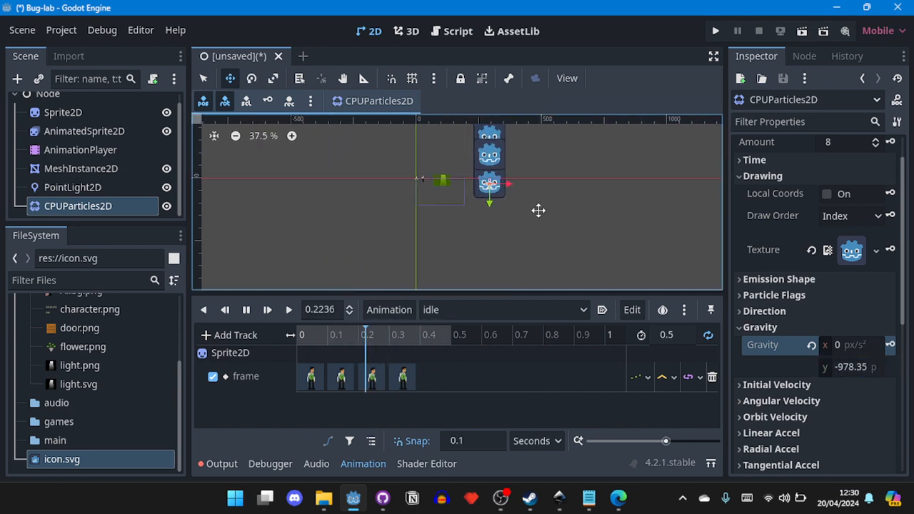
# - Set the CPUParticles2D gravity to 900 px/s² on x and 0 on y
pyautogui.click(811, 345)
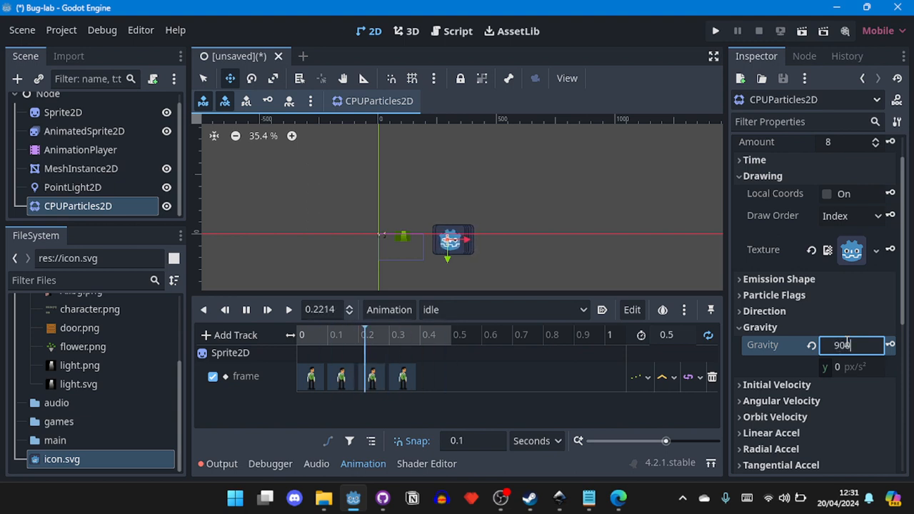
pyautogui.press('Return')
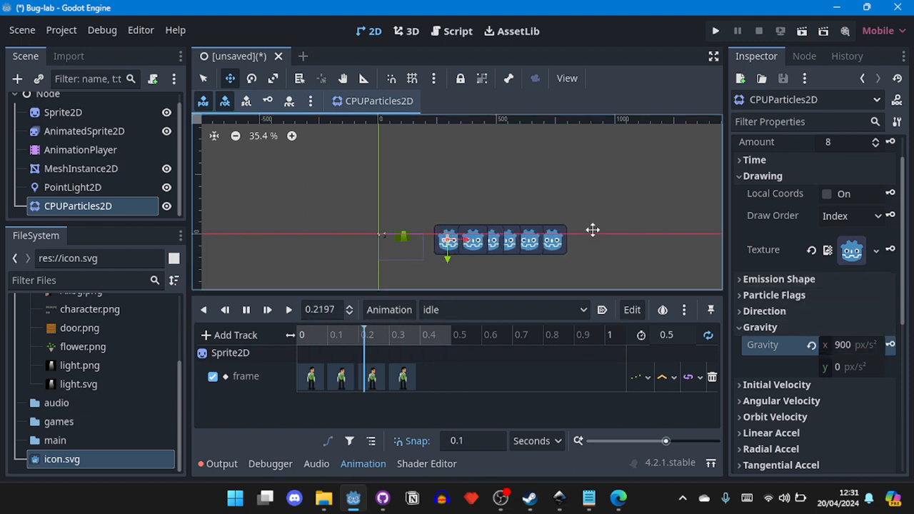
pyautogui.scroll(2, 457, 257)
pyautogui.scroll(2, 443, 283)
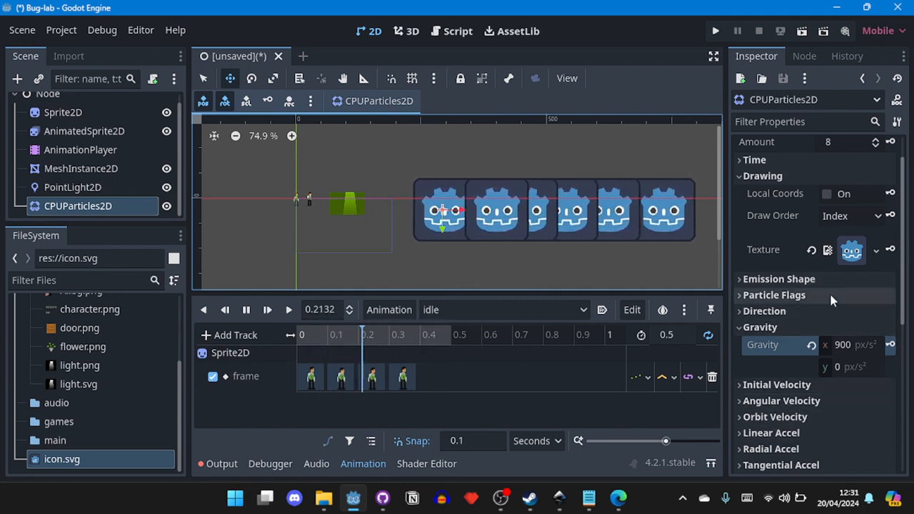
# - Set the CPUParticles2D minimum scale amount to 0 and the maximum scale amount to 350.4
pyautogui.scroll(-1, 809, 312)
pyautogui.scroll(-1, 809, 312)
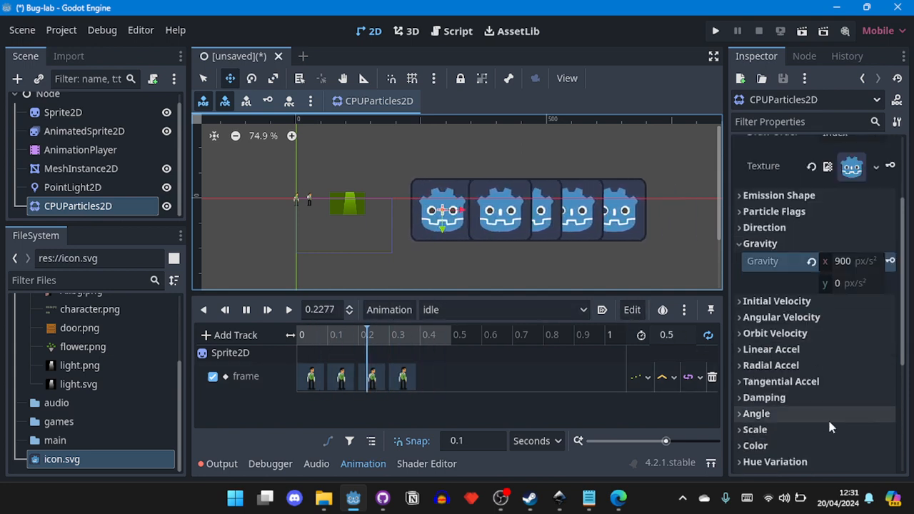
pyautogui.click(777, 444)
pyautogui.click(771, 429)
pyautogui.scroll(-2, 789, 322)
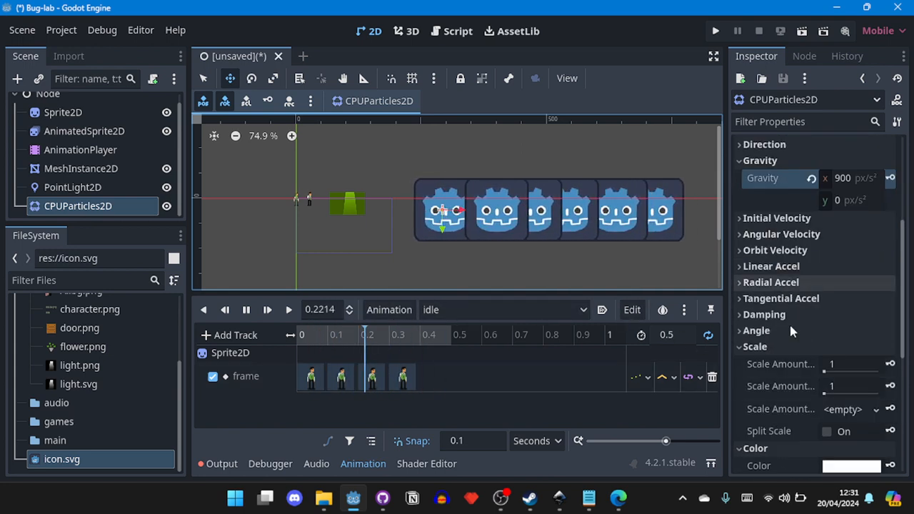
pyautogui.moveTo(826, 375); pyautogui.dragTo(793, 376)
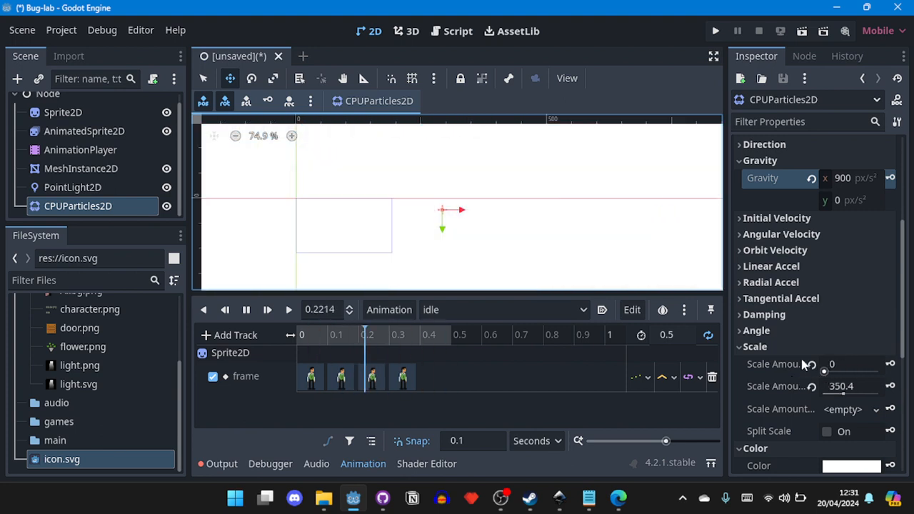
pyautogui.scroll(-3, 602, 252)
pyautogui.scroll(-10, 486, 210)
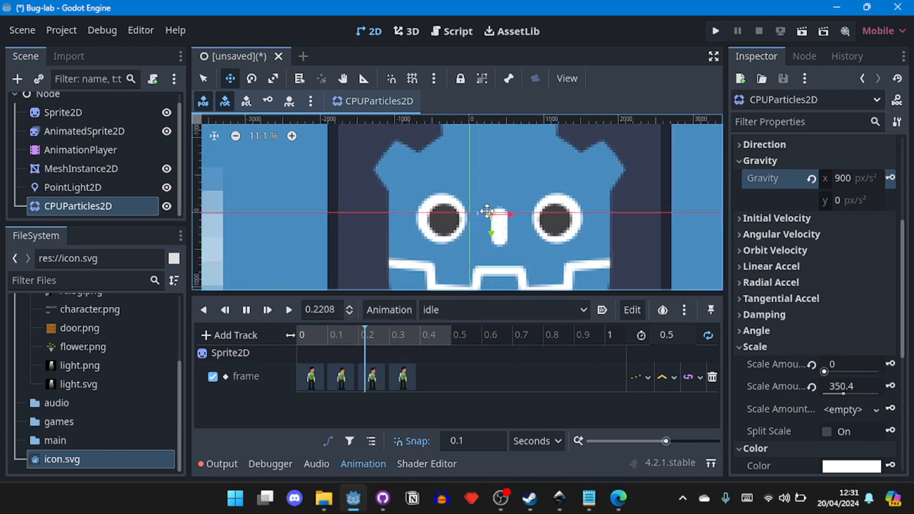
pyautogui.scroll(-2, 462, 187)
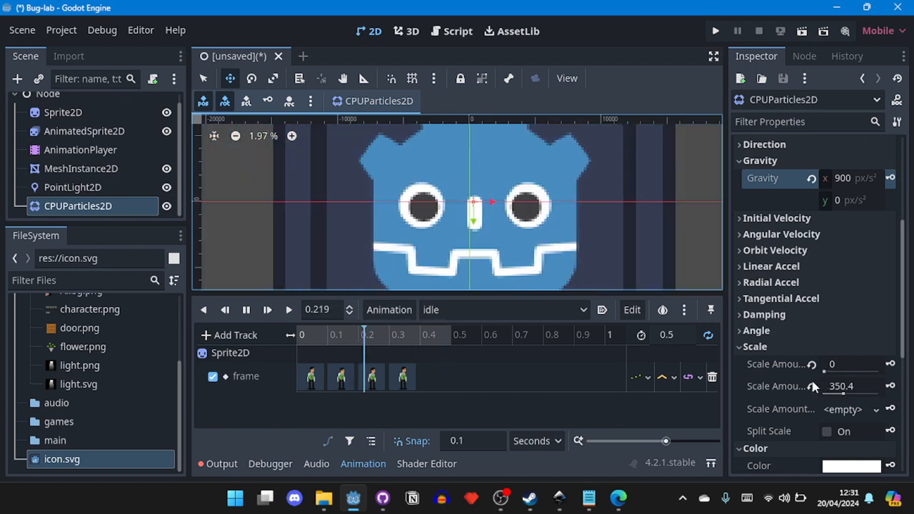
# - Reset the CPUParticles2D maximum and minimum scale amounts to their default of 1
pyautogui.click(811, 386)
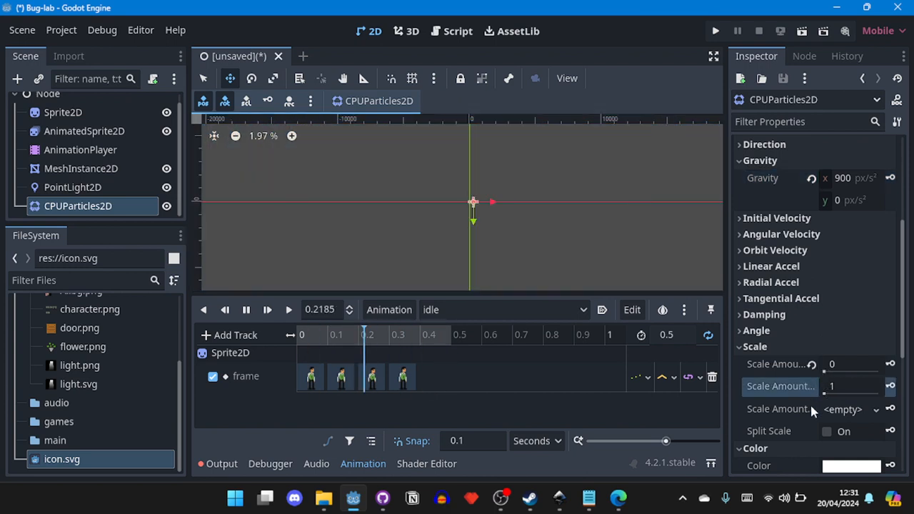
pyautogui.click(811, 365)
pyautogui.scroll(2, 513, 208)
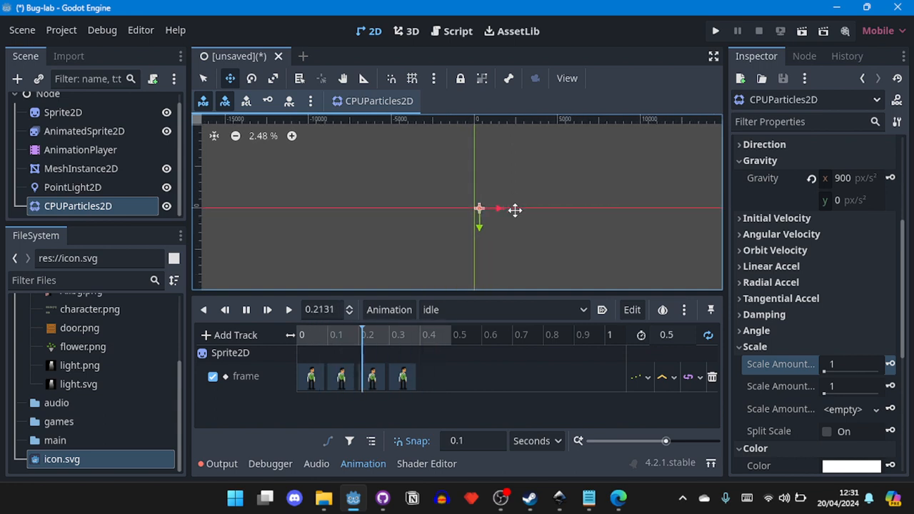
pyautogui.scroll(3, 486, 205)
pyautogui.scroll(6, 460, 212)
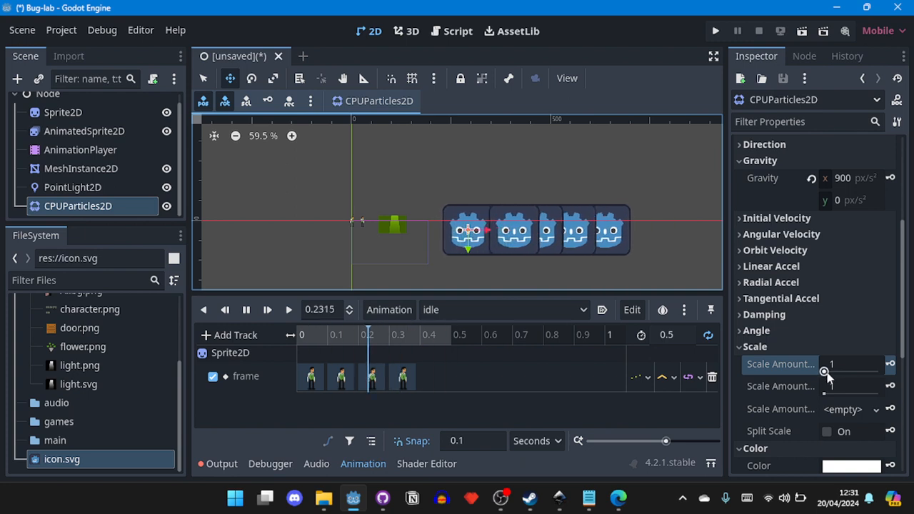
# - Try a minimum and maximum scale amount of 0 on the particles, and restore both defaults
pyautogui.moveTo(824, 369); pyautogui.dragTo(824, 395)
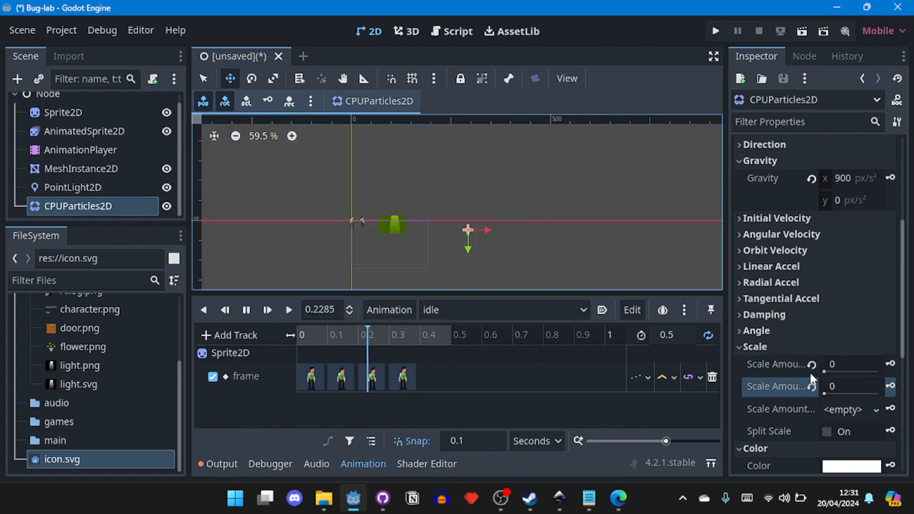
pyautogui.click(812, 387)
pyautogui.click(812, 364)
# - Tint the CPUParticles2D particles pink, with red at 255 and green at 87
pyautogui.scroll(-1, 803, 381)
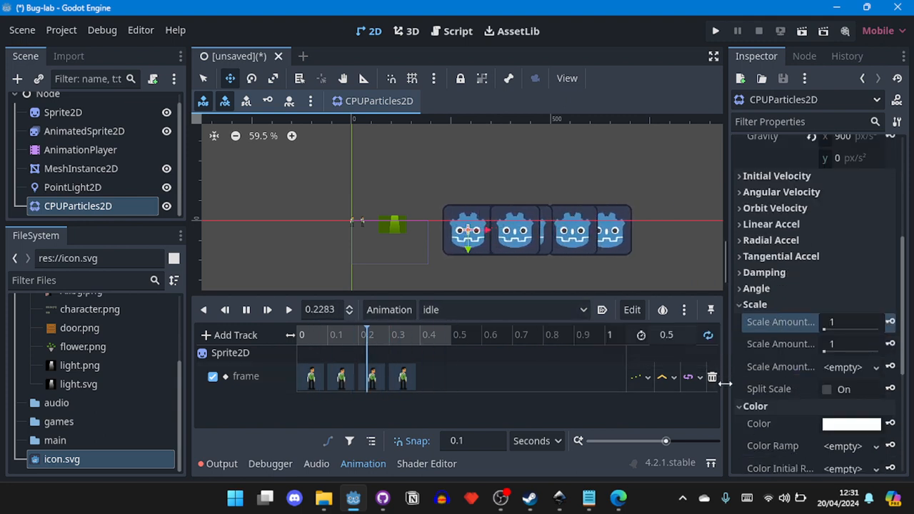
pyautogui.scroll(-4, 770, 322)
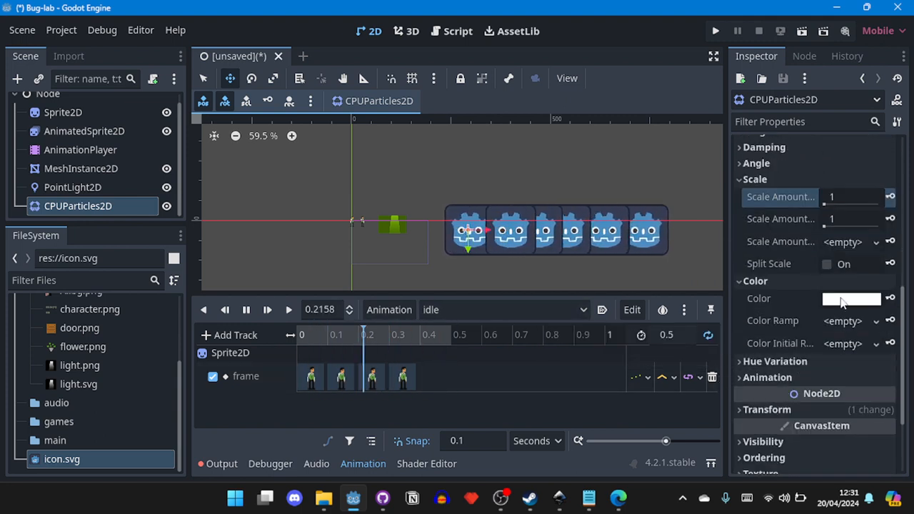
pyautogui.click(842, 303)
pyautogui.moveTo(766, 268); pyautogui.dragTo(754, 291)
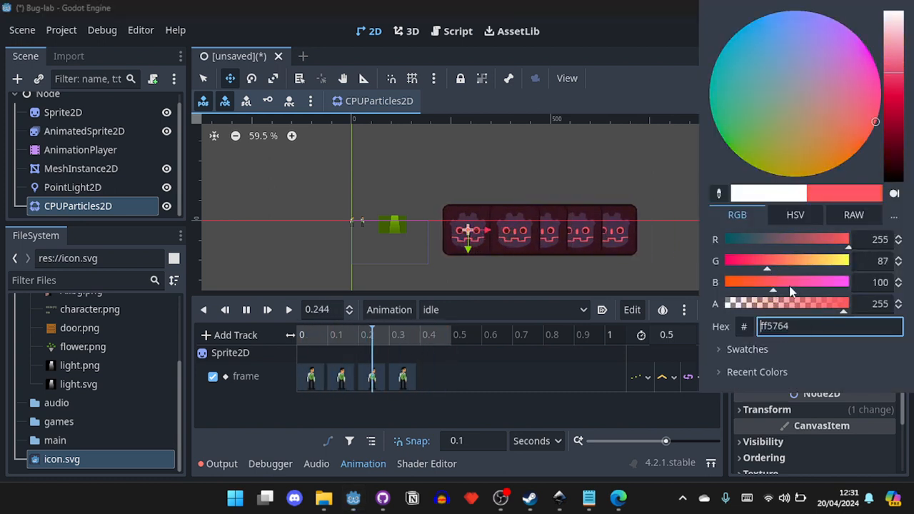
pyautogui.click(618, 7)
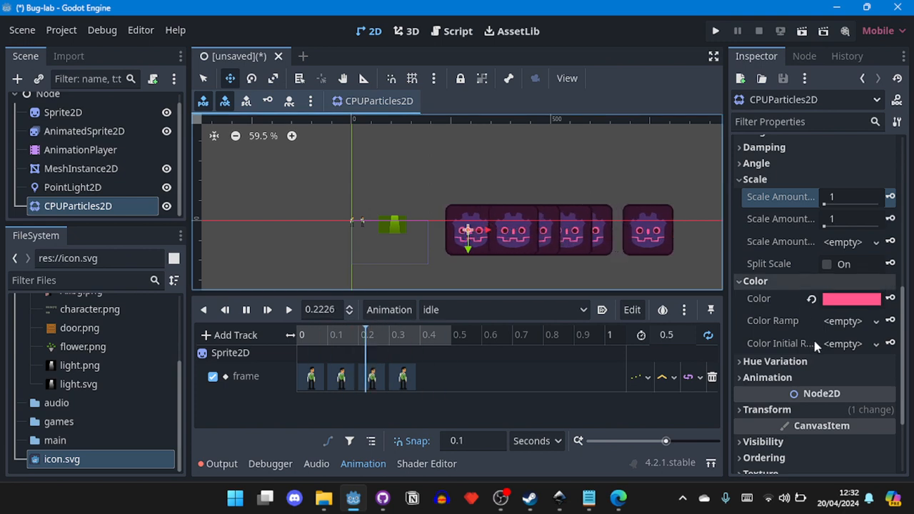
# - Set the particles' hue variation minimum to -0.39 and maximum to 0.43, leaving the variation curve empty
pyautogui.scroll(-2, 790, 340)
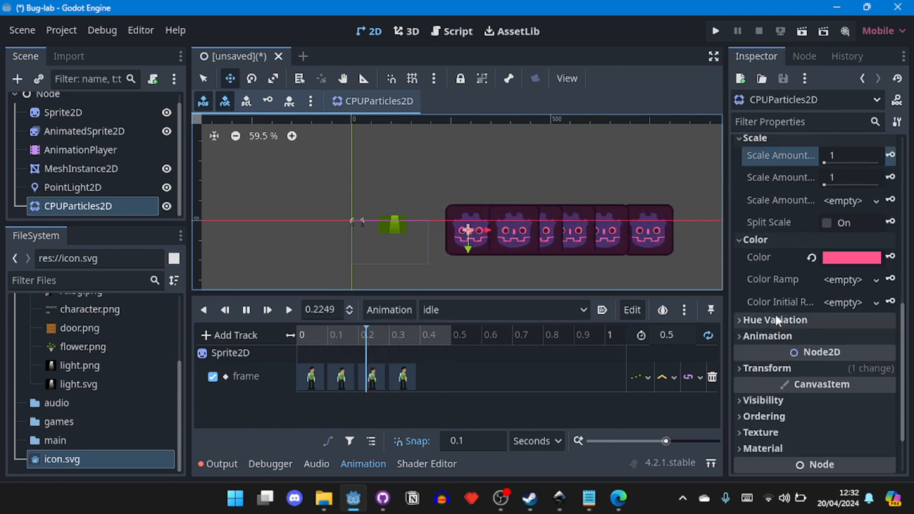
pyautogui.click(778, 320)
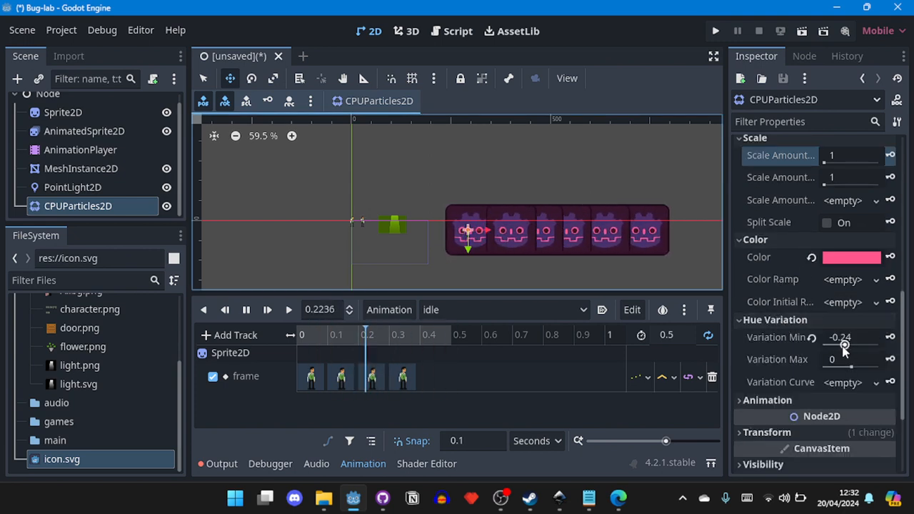
pyautogui.click(842, 383)
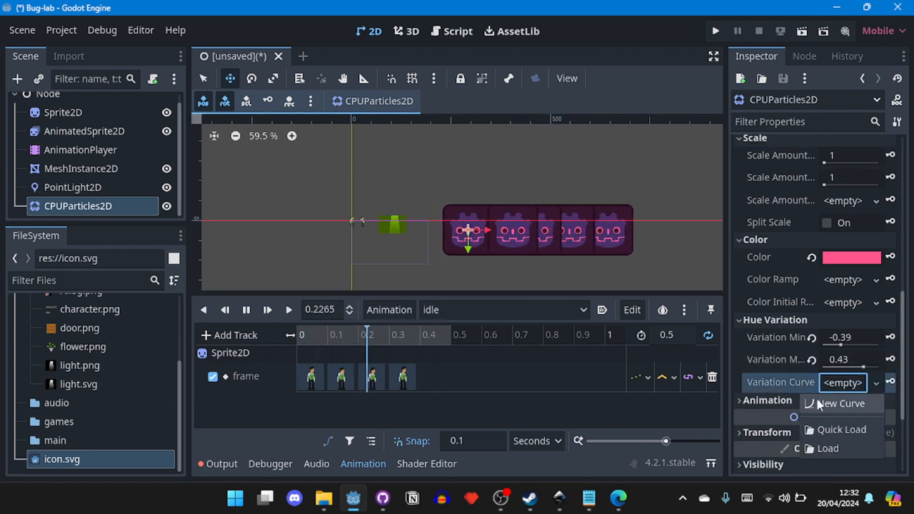
pyautogui.click(777, 348)
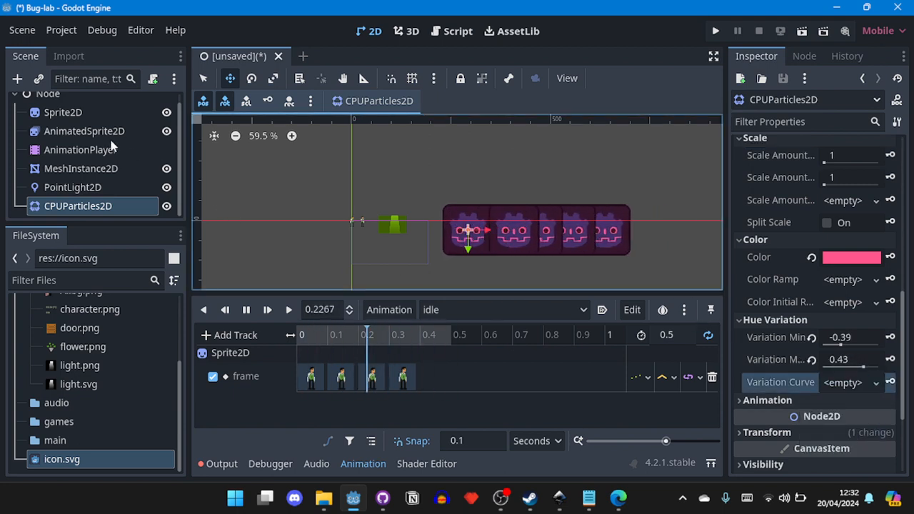
# - Add a ParallaxLayer node as a child of the root Node
pyautogui.scroll(1, 112, 146)
pyautogui.click(107, 100)
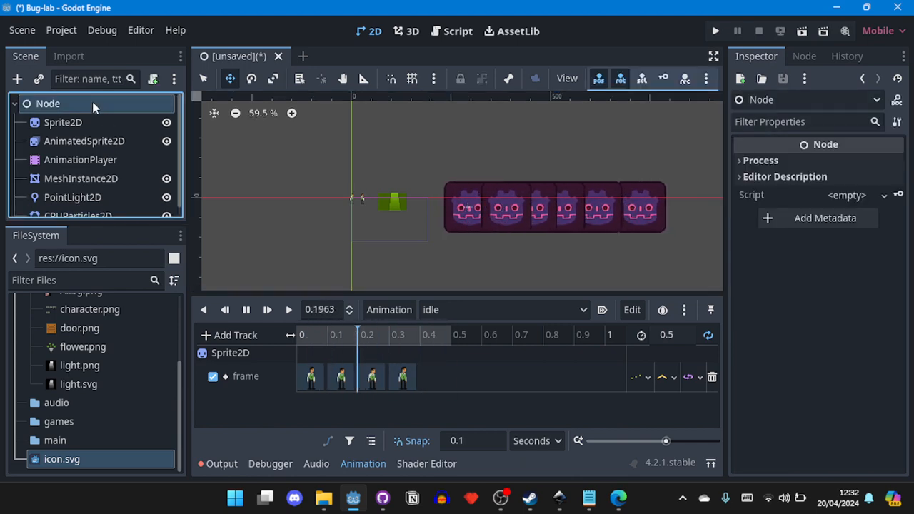
pyautogui.hotkey('ctrl', 'a')
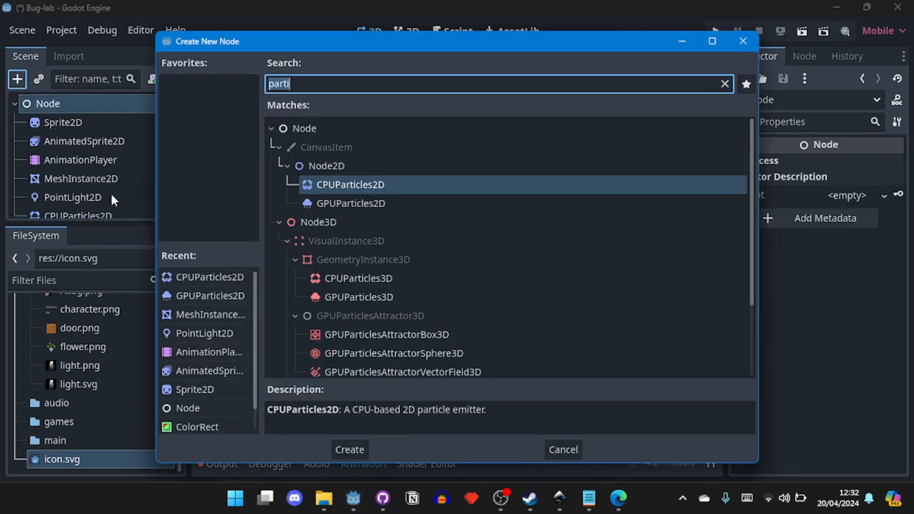
pyautogui.write('parra')
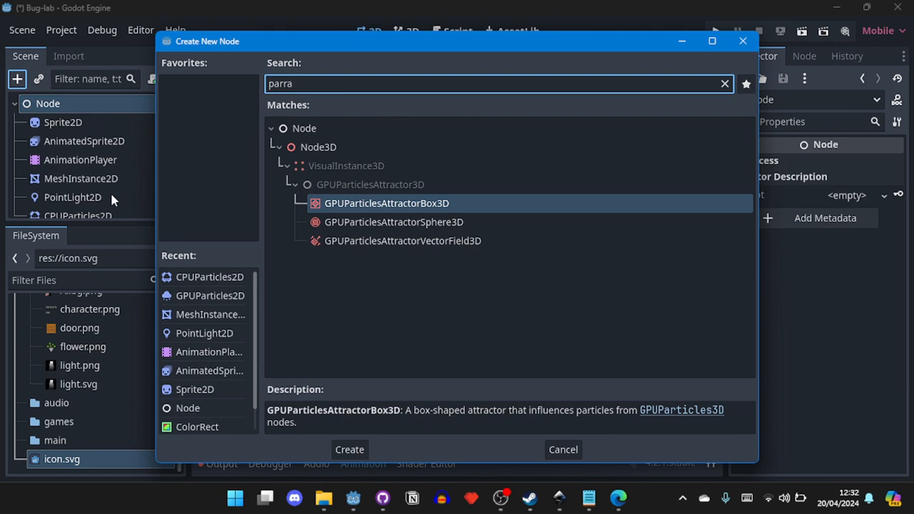
pyautogui.press('BackSpace')
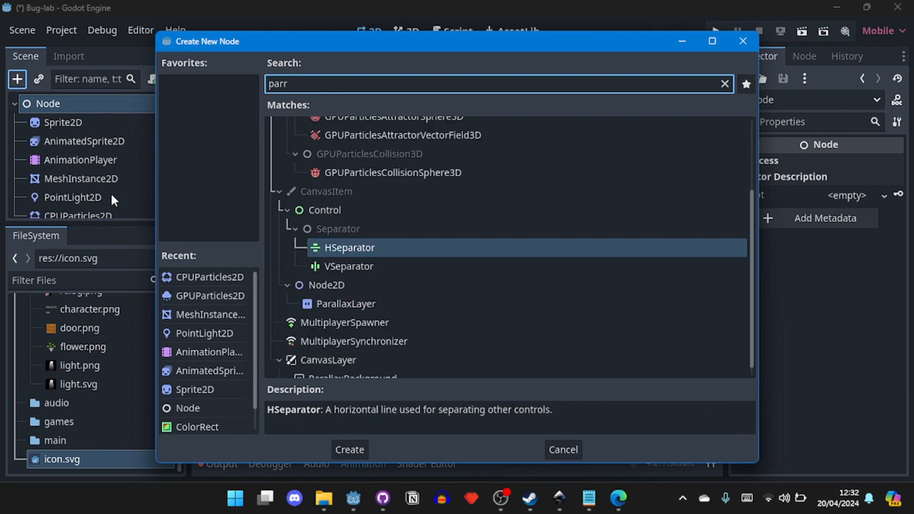
pyautogui.doubleClick(328, 303)
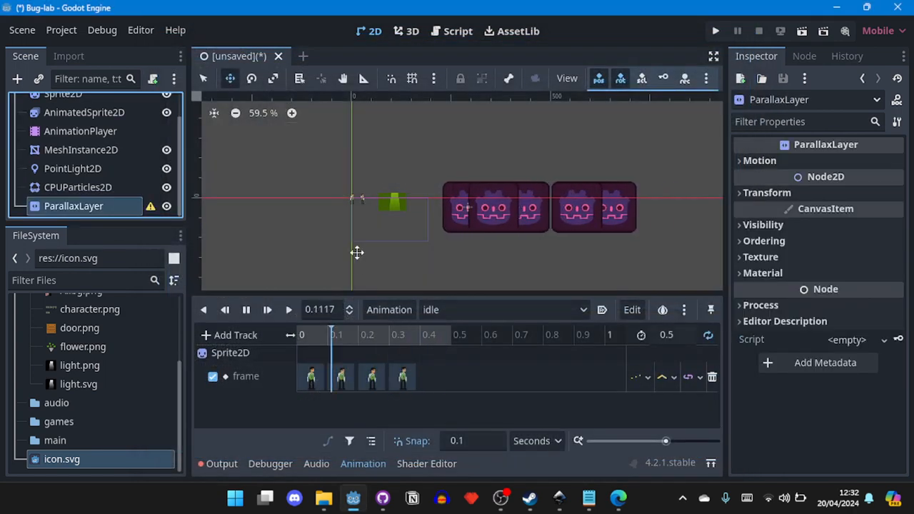
# - Look through the ParallaxLayer's transform and motion properties
pyautogui.click(782, 168)
pyautogui.click(782, 169)
pyautogui.click(782, 193)
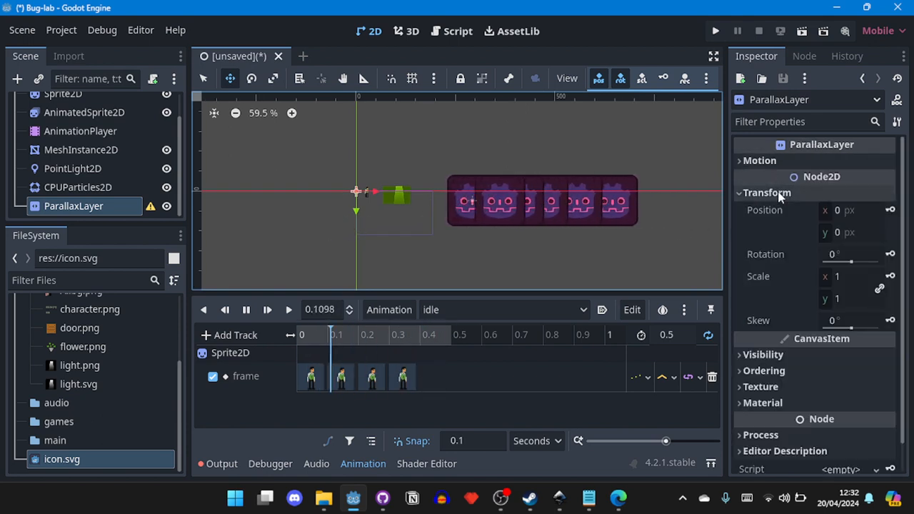
pyautogui.click(782, 193)
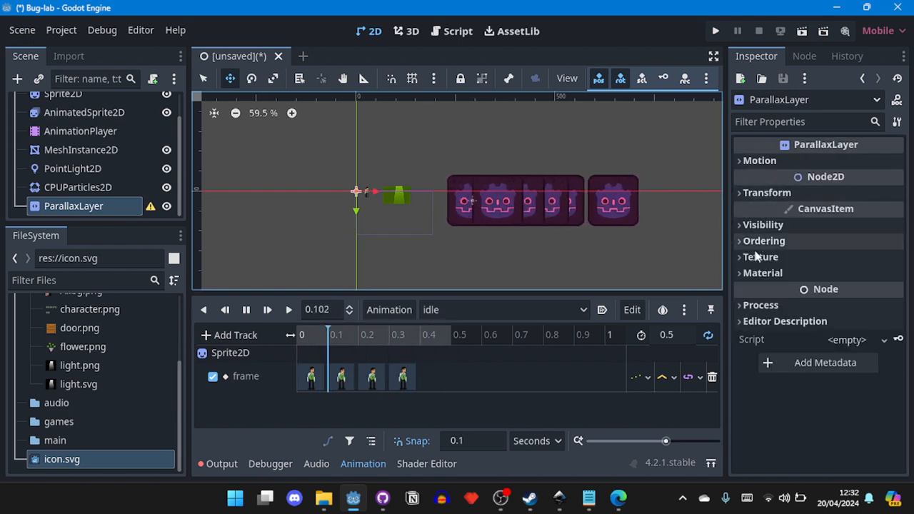
pyautogui.click(746, 161)
pyautogui.click(746, 161)
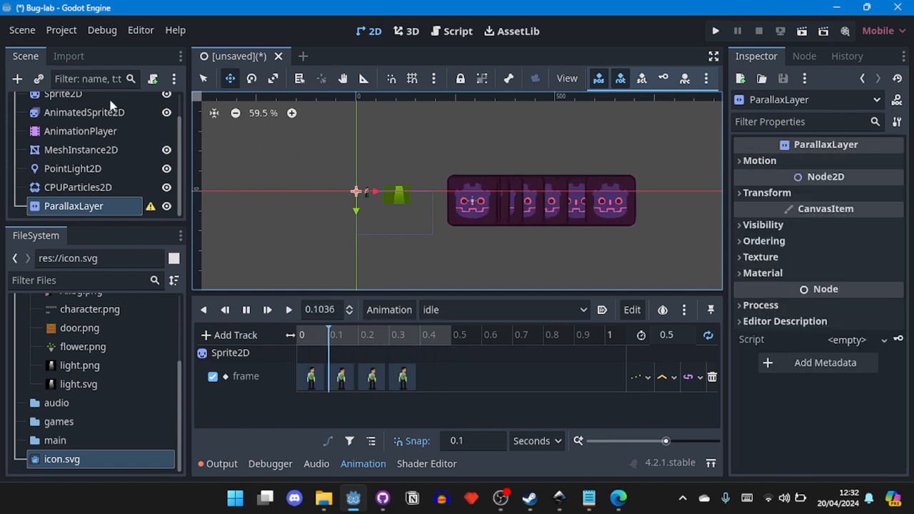
# - Add a ParallaxBackground node as a child of the ParallaxLayer and look over its scroll properties
pyautogui.click(17, 78)
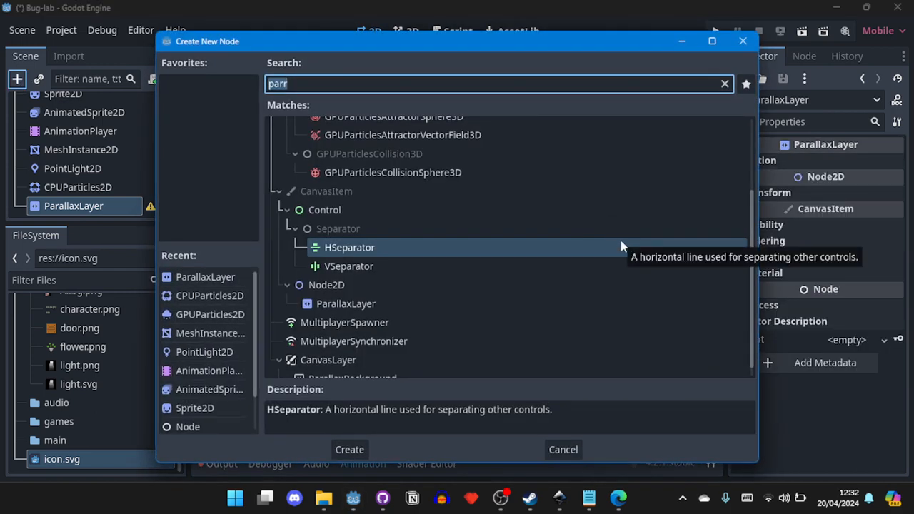
pyautogui.write('parra')
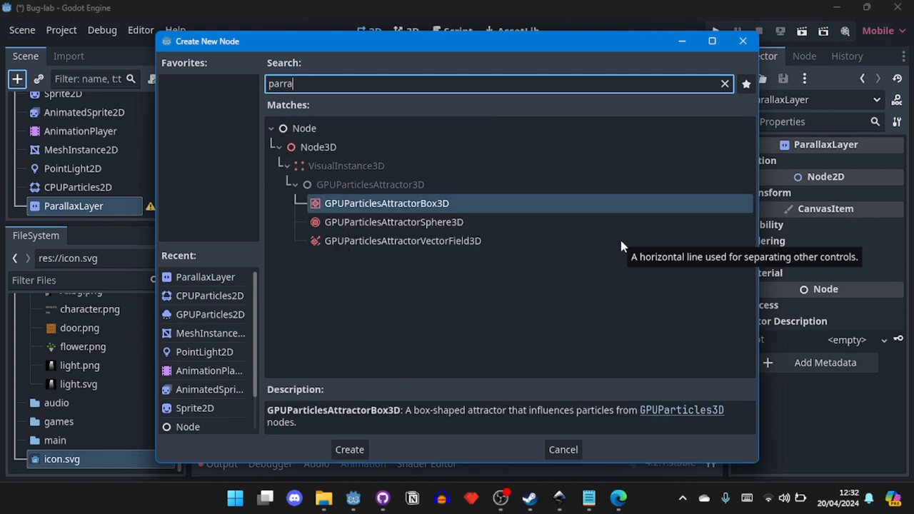
pyautogui.press('BackSpace')
pyautogui.press('BackSpace')
pyautogui.press('BackSpace')
pyautogui.press('BackSpace')
pyautogui.press('BackSpace')
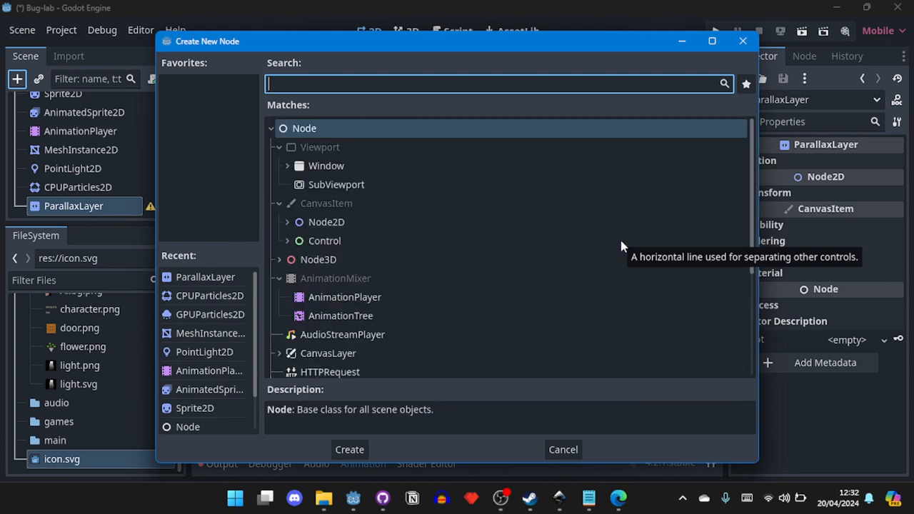
pyautogui.write('parall')
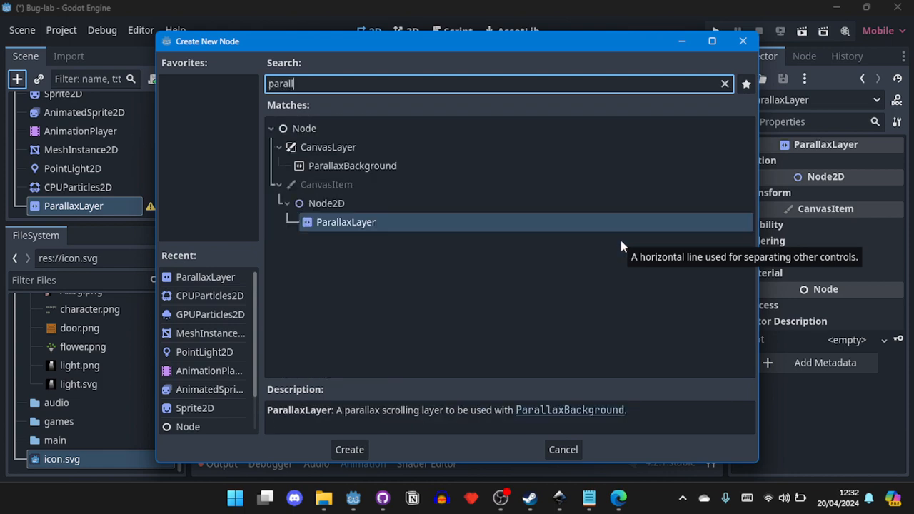
pyautogui.press('Up')
pyautogui.press('Up')
pyautogui.press('Up')
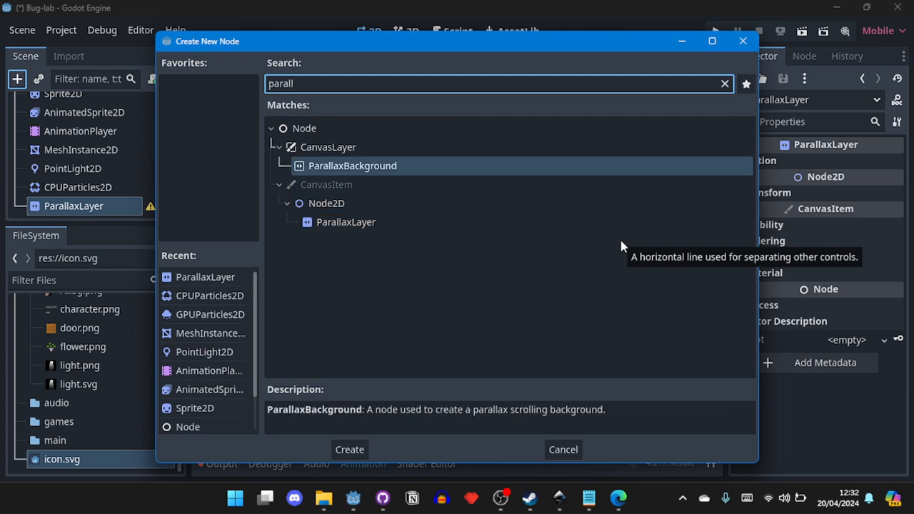
pyautogui.press('Return')
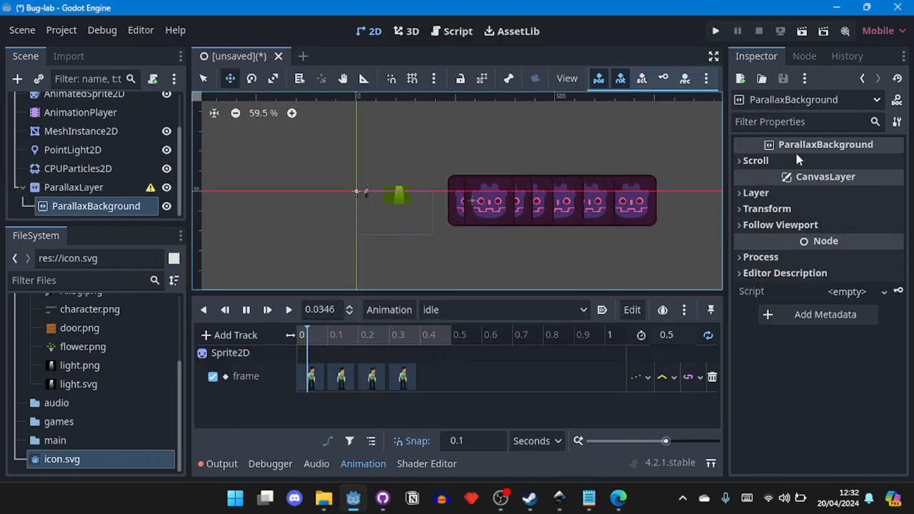
pyautogui.click(762, 161)
pyautogui.scroll(-3, 757, 314)
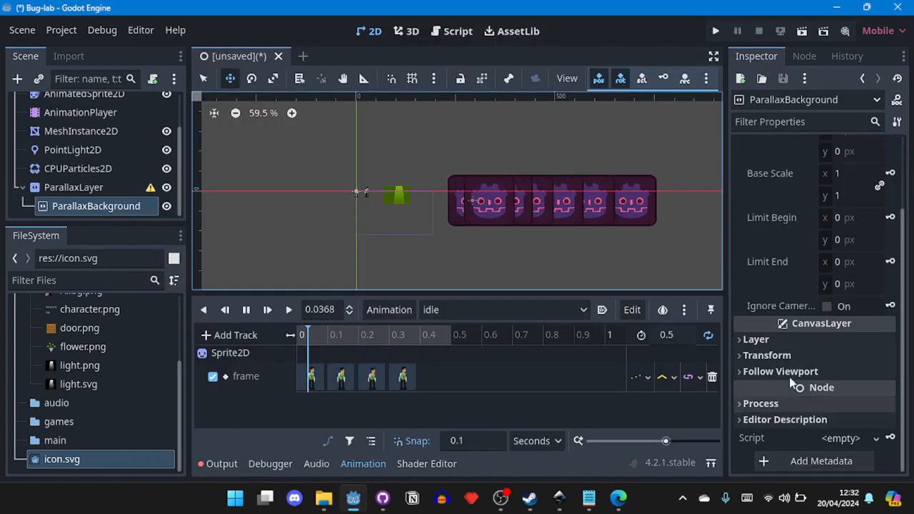
# - Read the ParallaxLayer's configuration warning and delete the layer together with its ParallaxBackground child
pyautogui.click(64, 188)
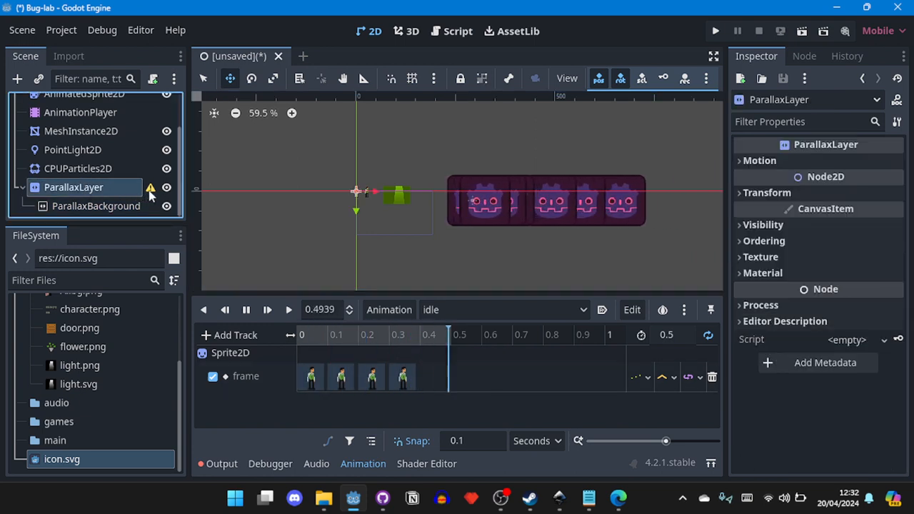
pyautogui.click(149, 188)
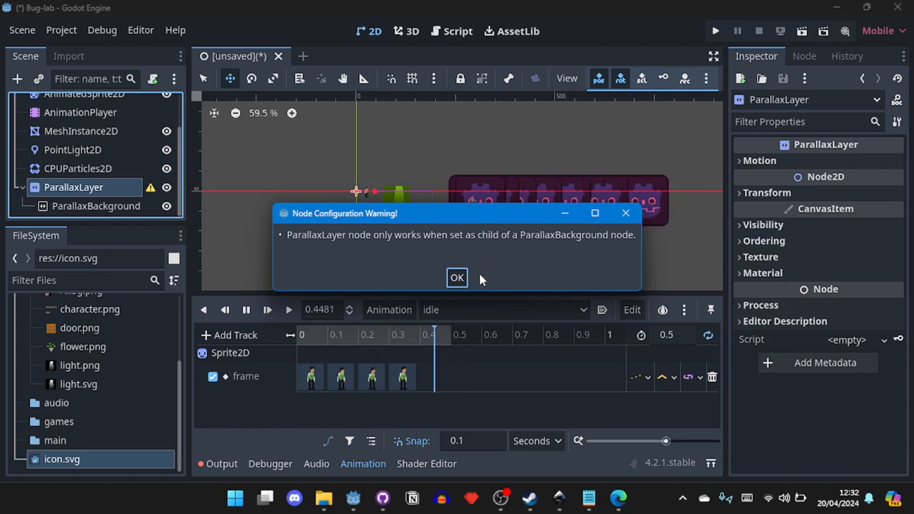
pyautogui.click(635, 213)
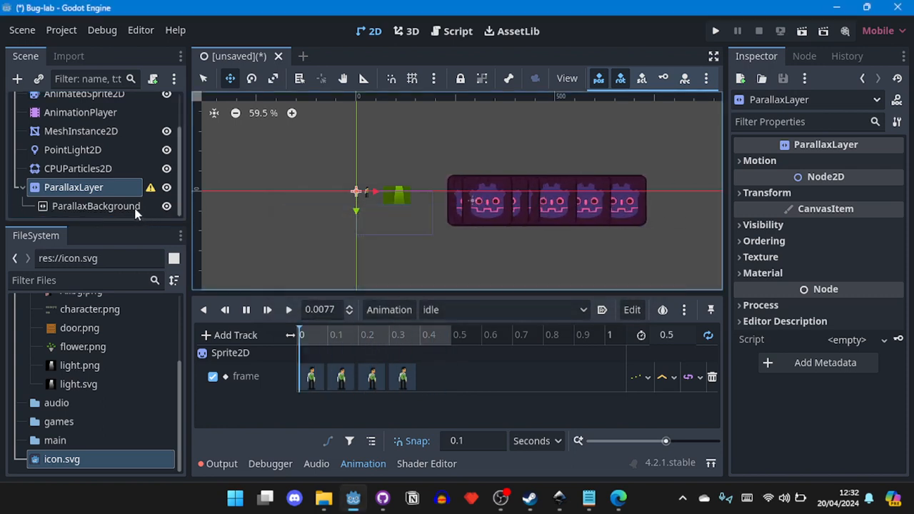
pyautogui.click(132, 209)
pyautogui.scroll(3, 131, 205)
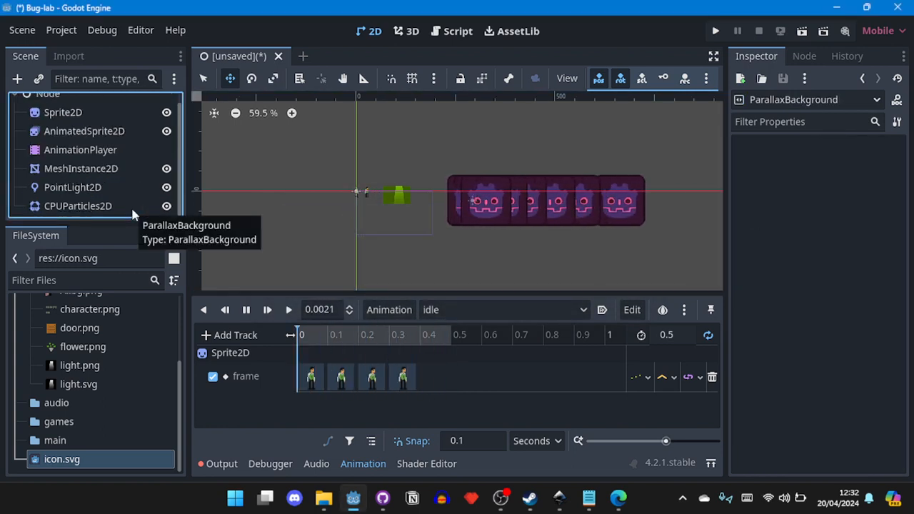
# - Add a ParallaxBackground node directly under the root Node
pyautogui.click(48, 103)
pyautogui.hotkey('ctrl', 'a')
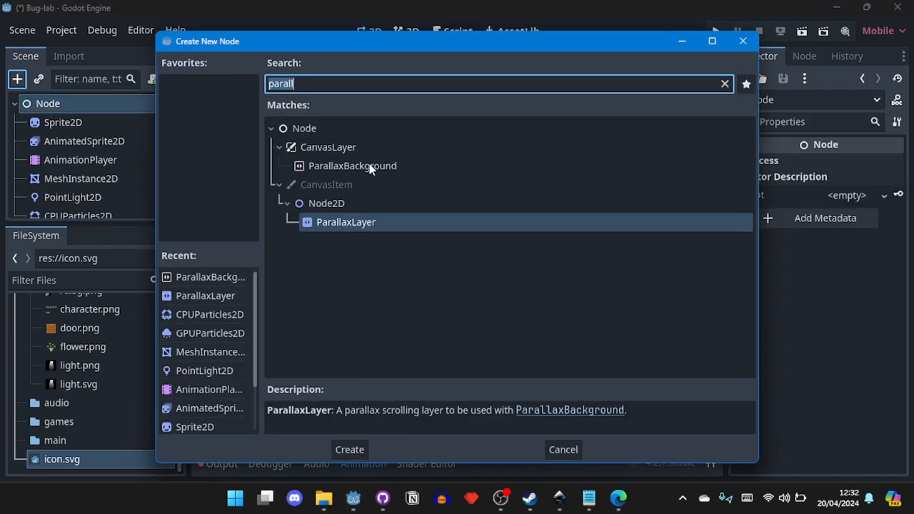
pyautogui.doubleClick(370, 169)
# - Add a ParallaxLayer node as a child of the ParallaxBackground and show its texture properties
pyautogui.hotkey('ctrl', 'a')
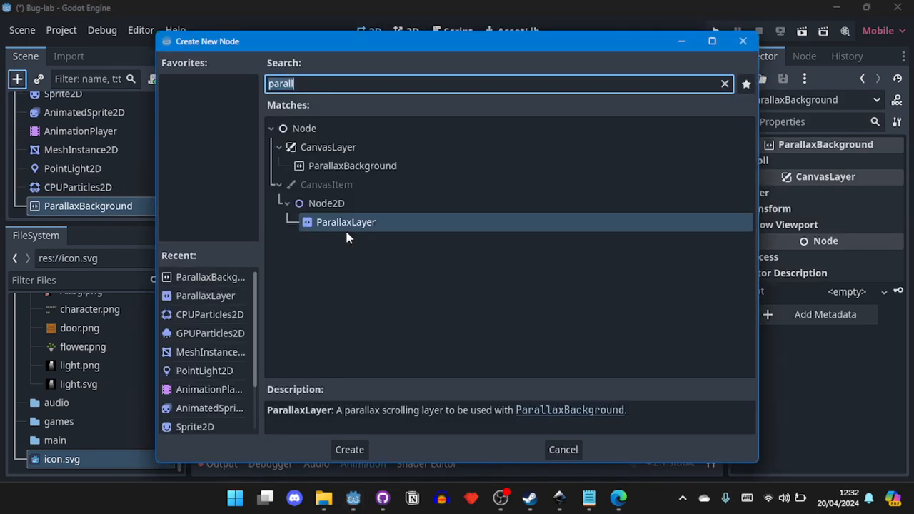
pyautogui.doubleClick(349, 223)
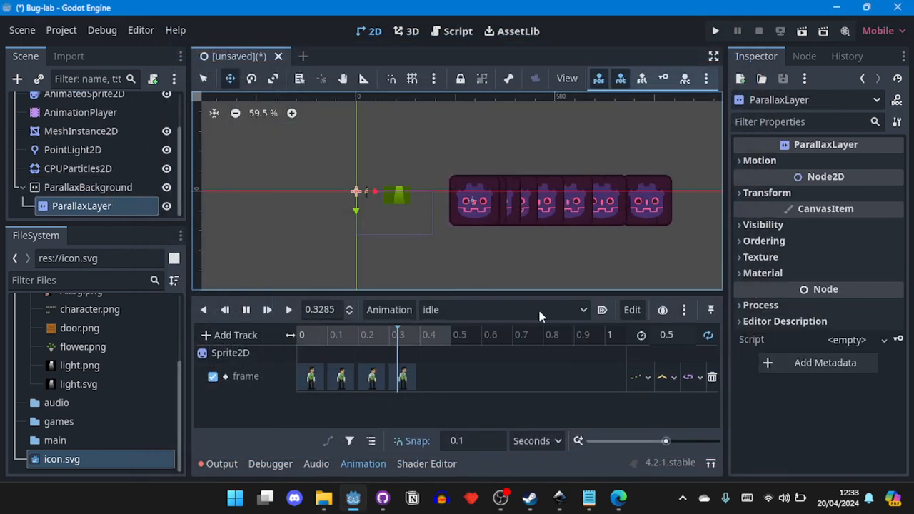
pyautogui.click(763, 257)
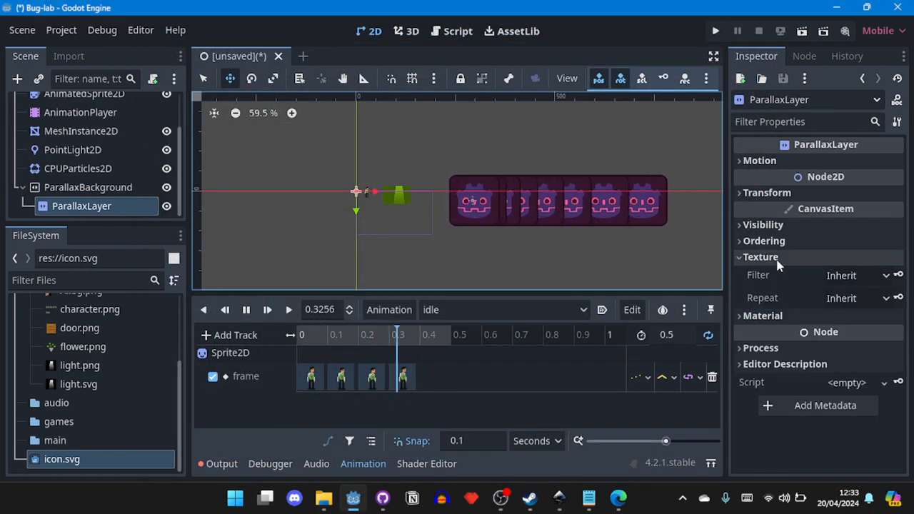
# - Examine the image assets and the ParallaxLayer's texture, transform and motion properties
pyautogui.scroll(1, 114, 321)
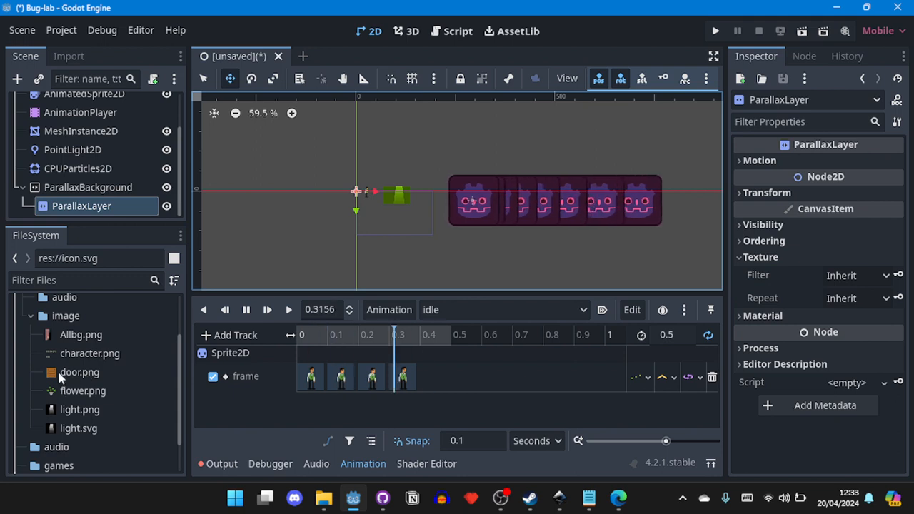
pyautogui.click(93, 350)
pyautogui.click(93, 332)
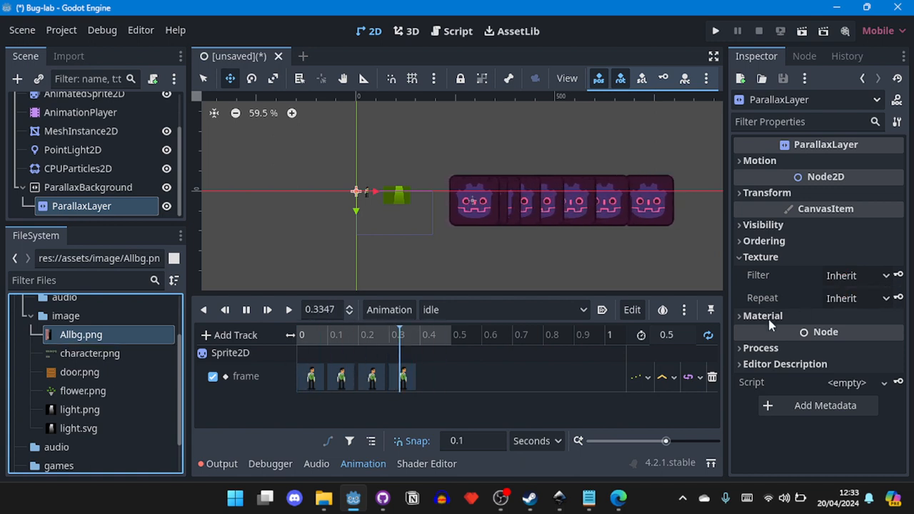
pyautogui.click(839, 283)
pyautogui.click(841, 282)
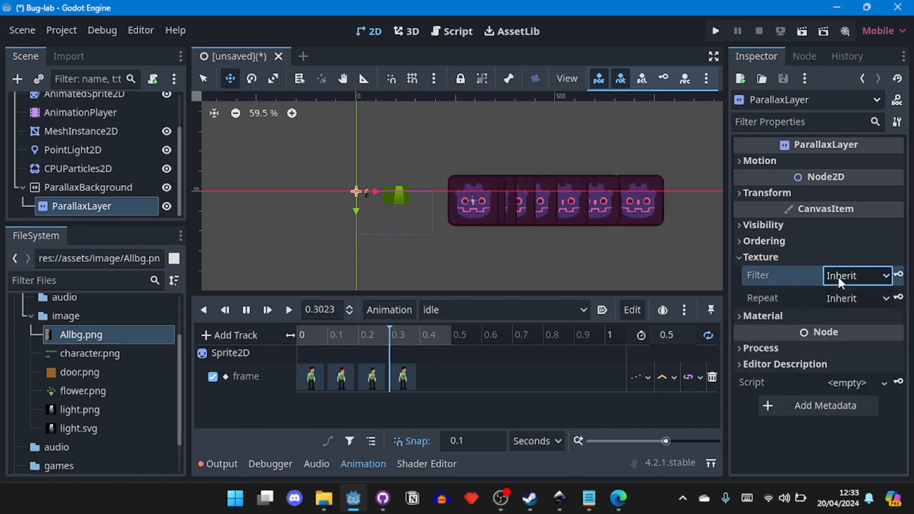
pyautogui.click(763, 316)
pyautogui.click(762, 316)
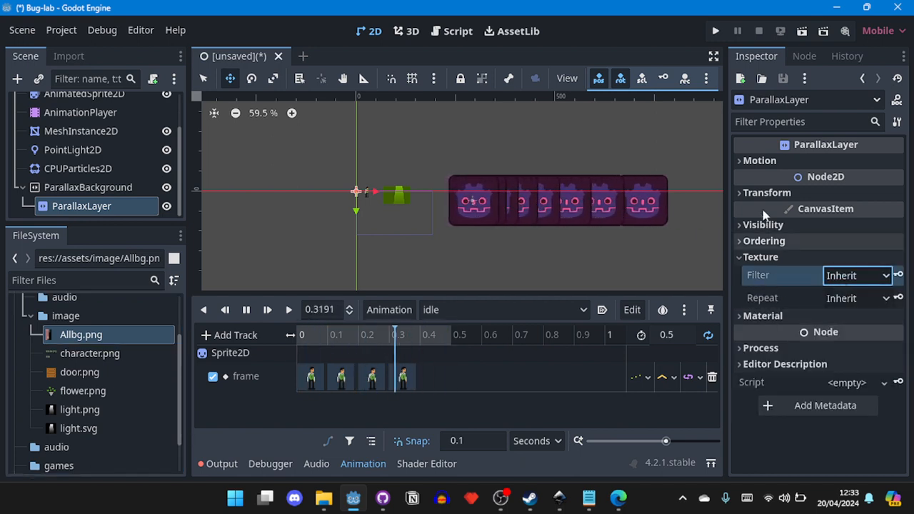
pyautogui.click(764, 193)
pyautogui.click(761, 161)
pyautogui.scroll(-5, 764, 173)
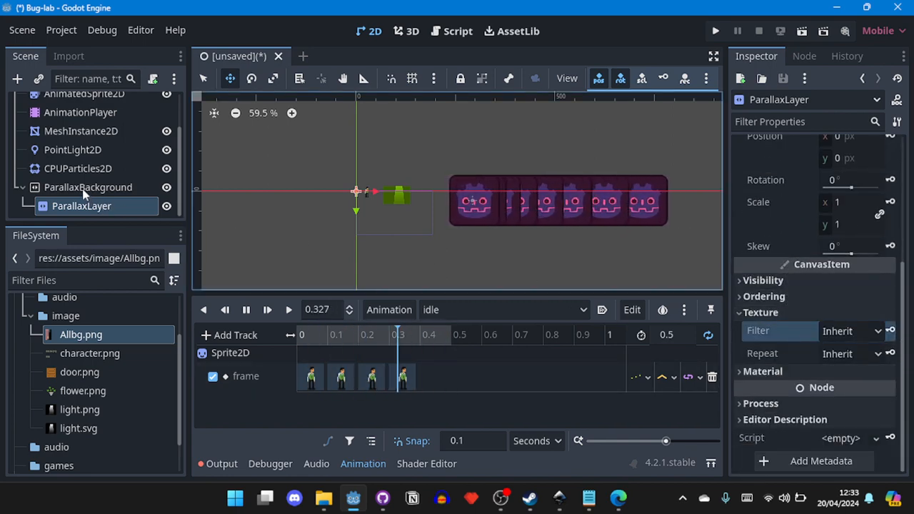
# - Add a Sprite2D node as a child of the ParallaxLayer and assign door.png as its texture
pyautogui.click(19, 79)
pyautogui.write('spri')
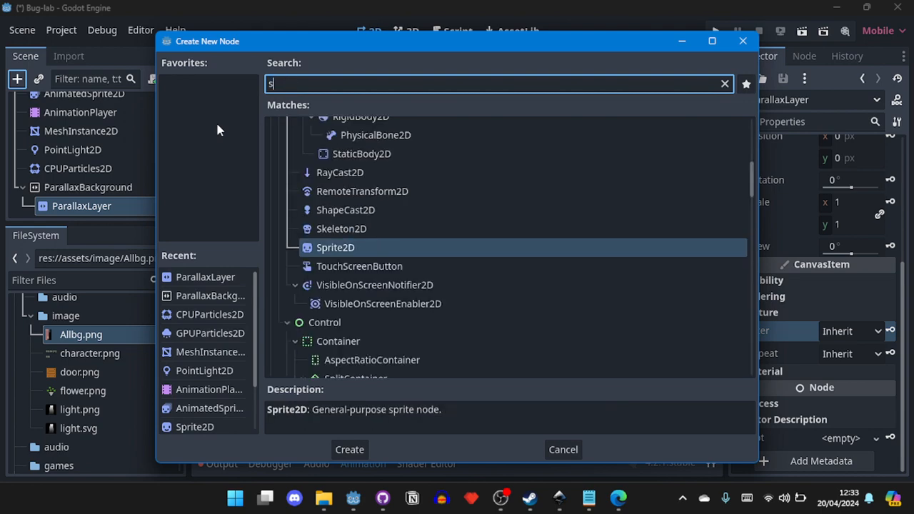
pyautogui.press('Return')
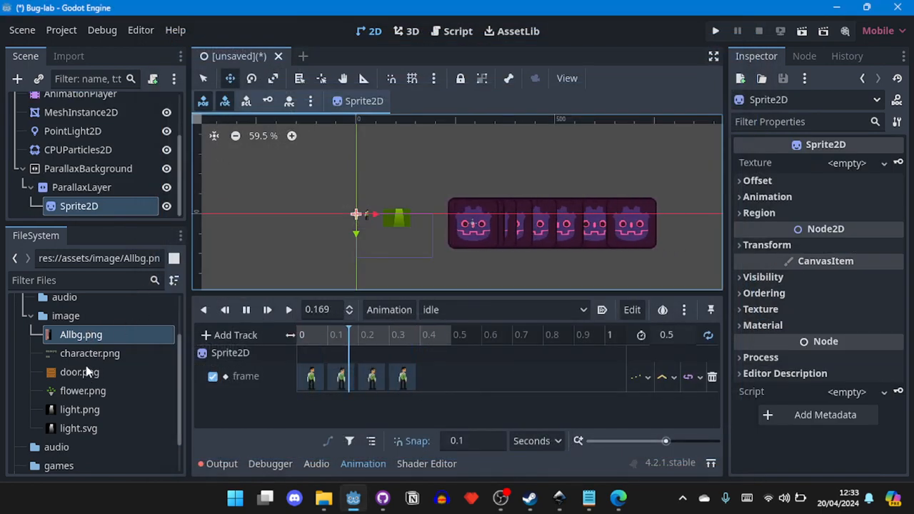
pyautogui.click(84, 372)
pyautogui.moveTo(79, 370); pyautogui.dragTo(836, 172)
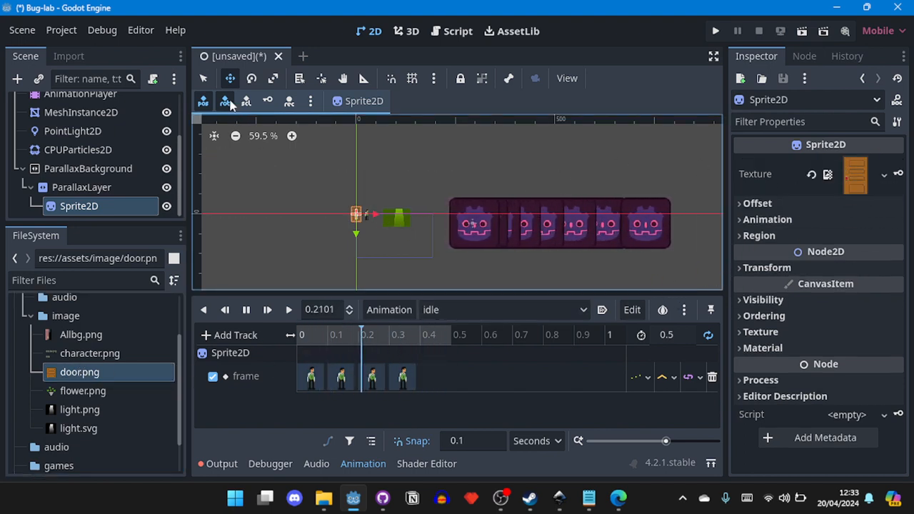
# - Stretch the door sprite in the viewport into a wide backdrop about 500 px wide behind the characters and the green mesh
pyautogui.press('q')
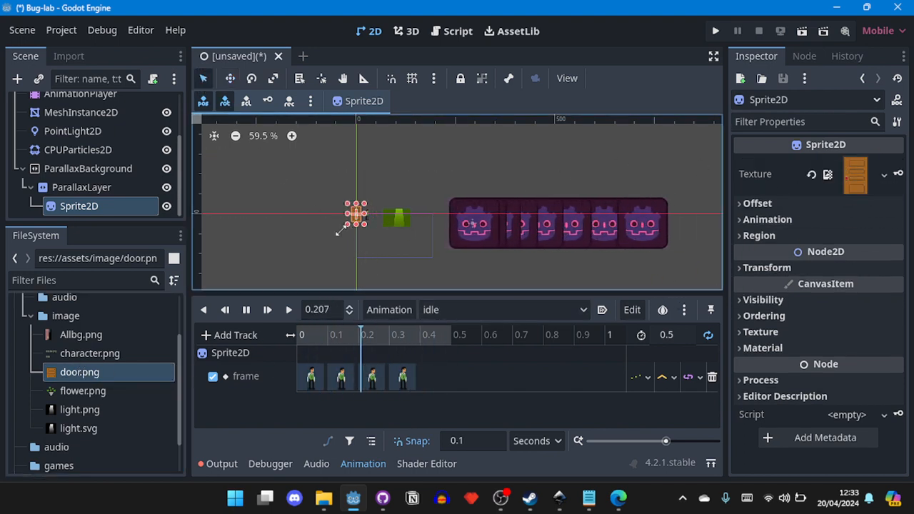
pyautogui.moveTo(347, 225); pyautogui.dragTo(307, 284)
pyautogui.moveTo(363, 244); pyautogui.dragTo(535, 245)
pyautogui.moveTo(492, 270); pyautogui.dragTo(481, 253)
# - Set the ParallaxLayer's motion mirroring to 1 on both x and y
pyautogui.click(95, 189)
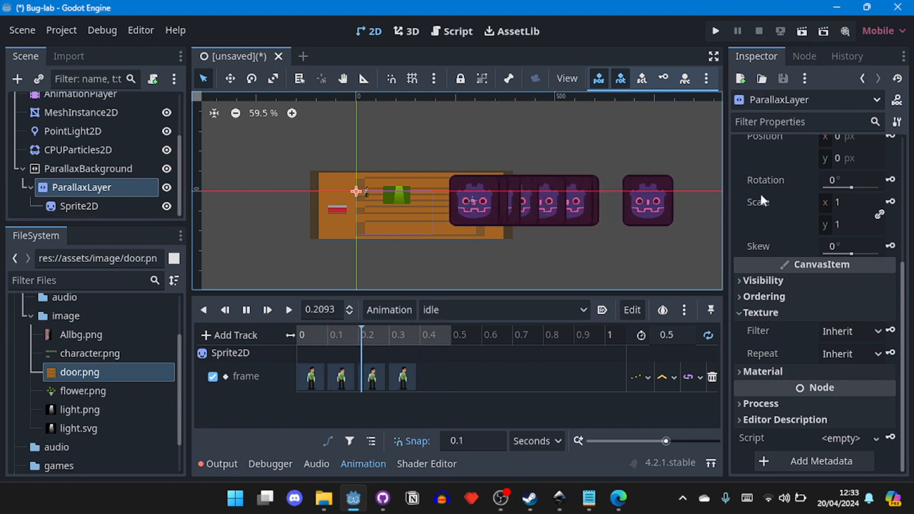
pyautogui.scroll(5, 777, 249)
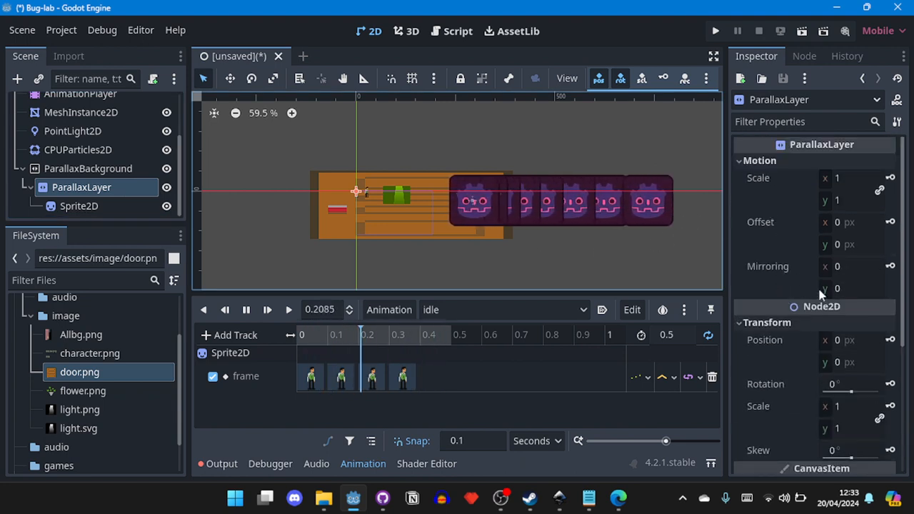
pyautogui.click(850, 266)
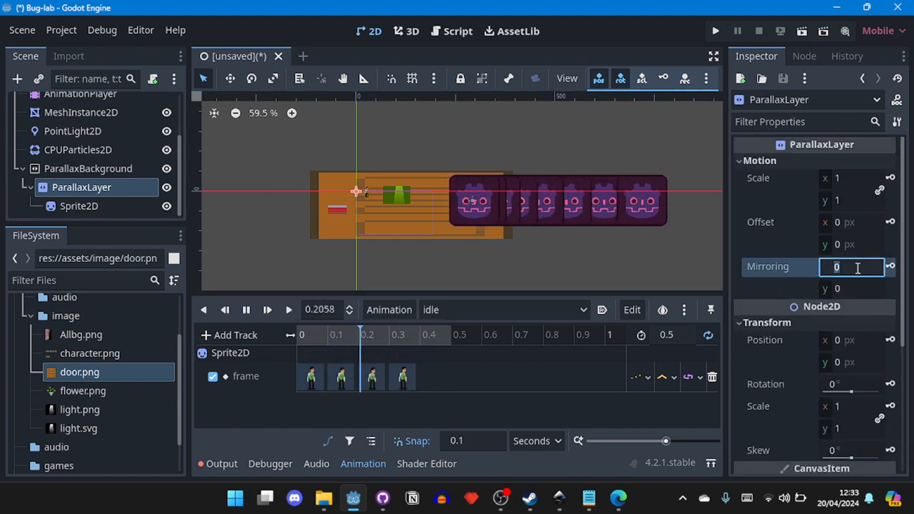
pyautogui.write('1')
pyautogui.press('Tab')
pyautogui.write('1')
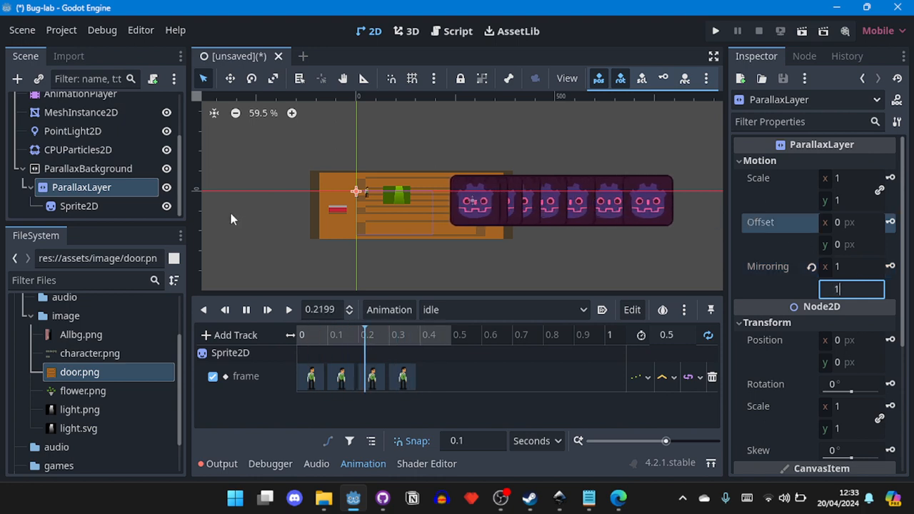
# - Turn on Ignore Camera Zoom in the ParallaxBackground's scroll properties
pyautogui.click(84, 168)
pyautogui.click(755, 160)
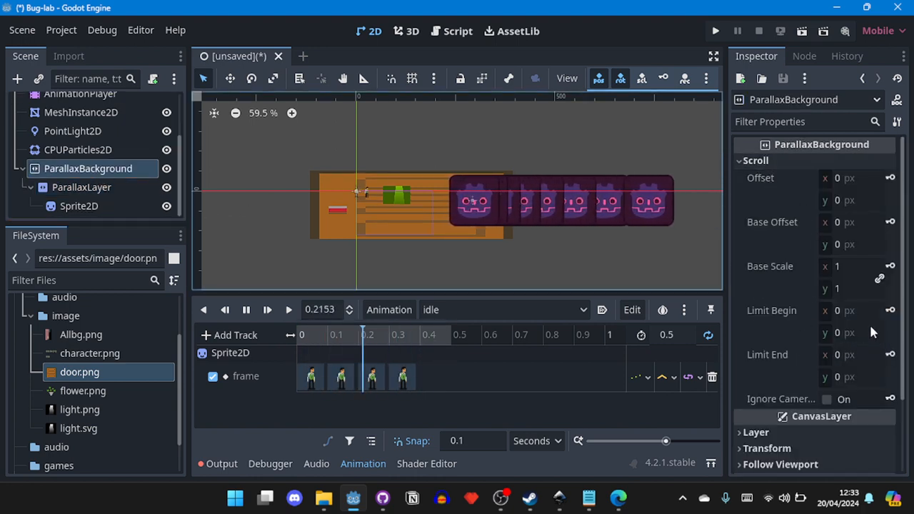
pyautogui.scroll(-3, 867, 322)
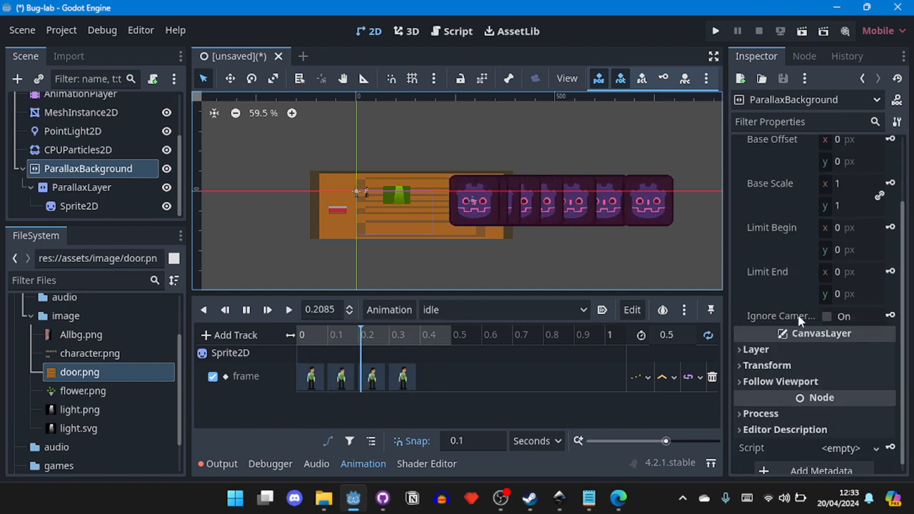
pyautogui.moveTo(798, 319)
pyautogui.click(826, 316)
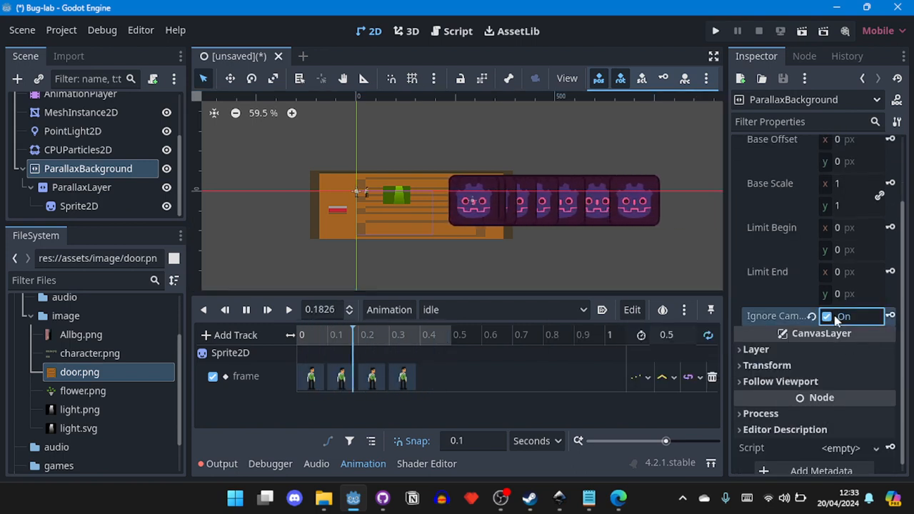
pyautogui.scroll(3, 814, 309)
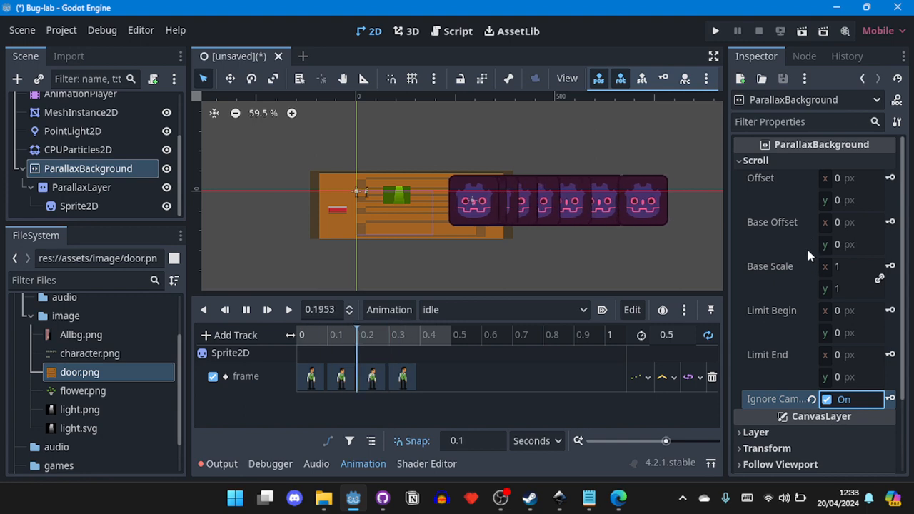
pyautogui.scroll(-3, 807, 250)
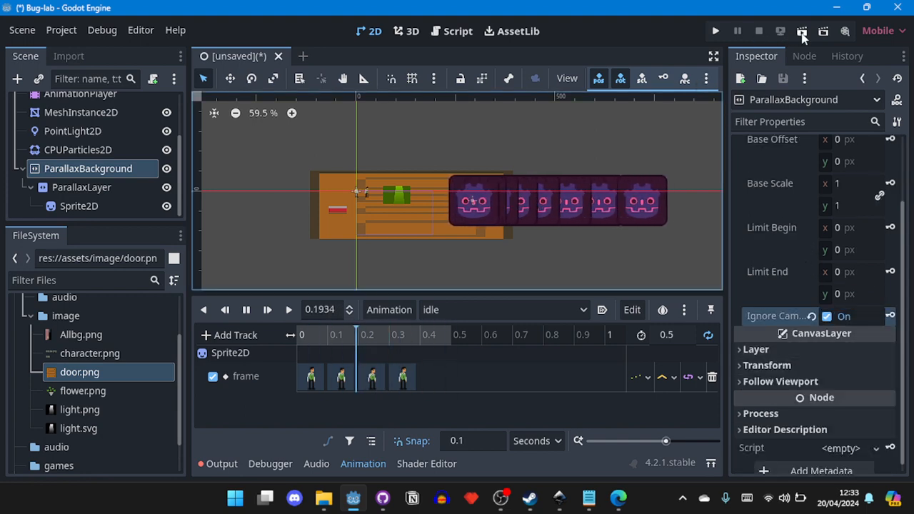
# - Run the current scene, saving it as node.tscn in a new _debug folder
pyautogui.click(802, 31)
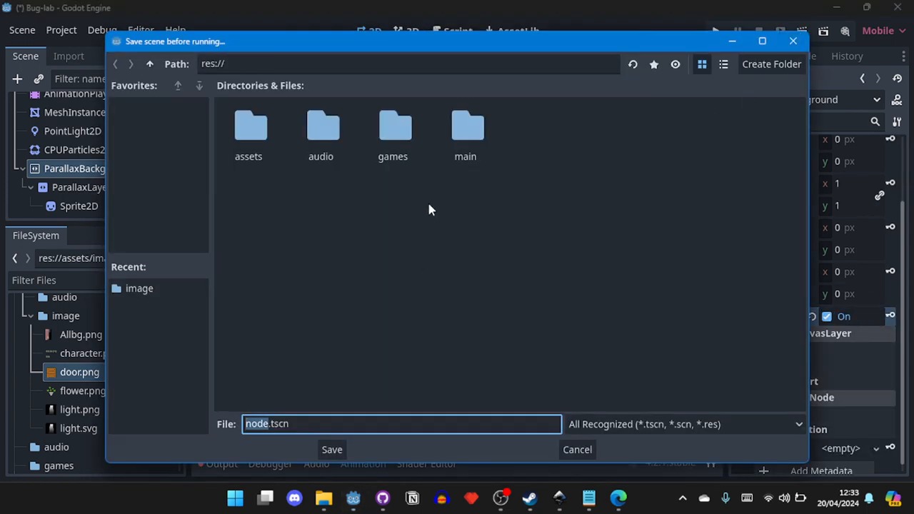
pyautogui.rightClick(321, 225)
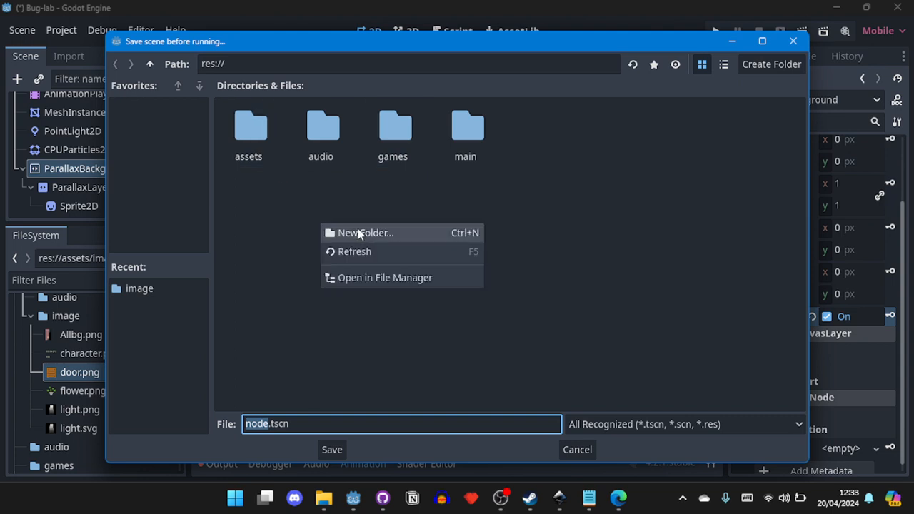
pyautogui.click(359, 233)
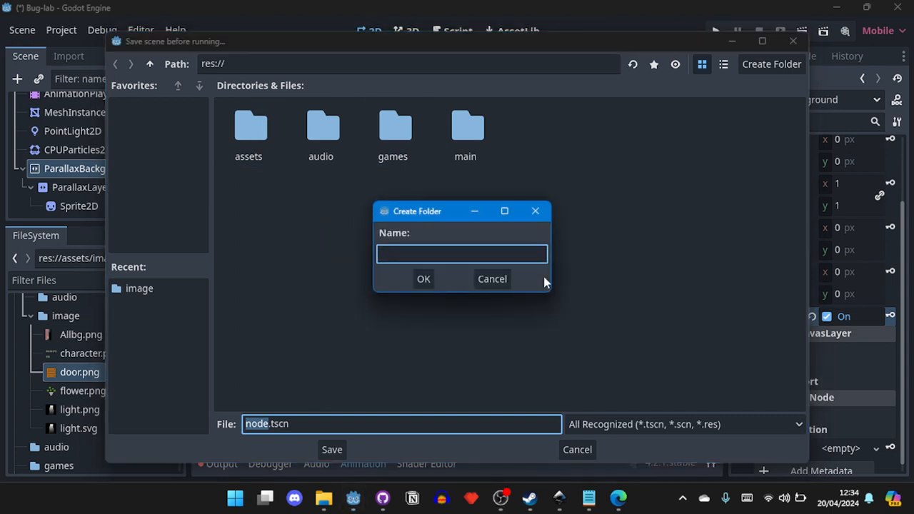
pyautogui.write('_debug')
pyautogui.press('Return')
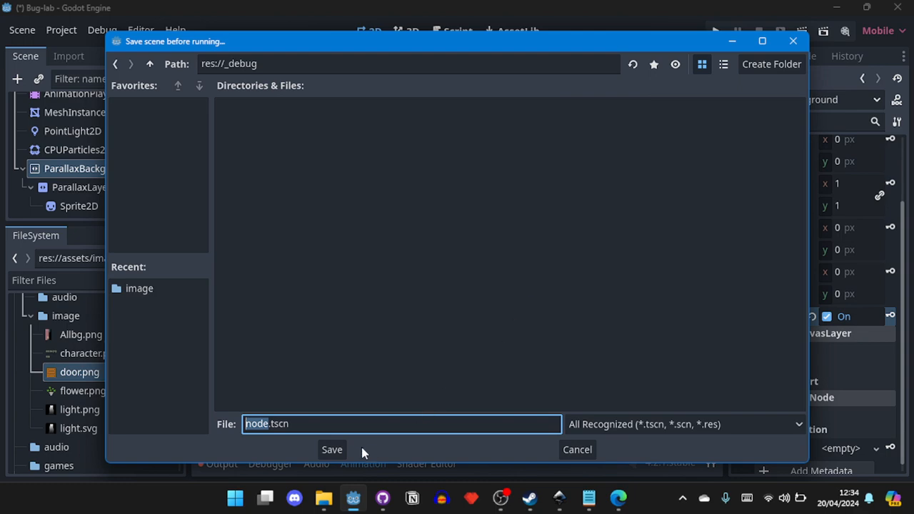
pyautogui.click(337, 450)
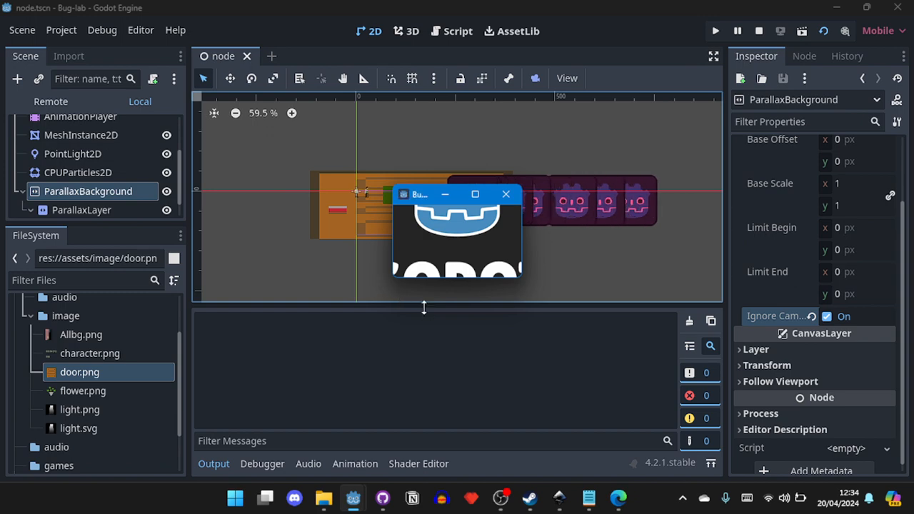
# - Maximize the running game window to check the parallax backdrop, and close the game
pyautogui.click(475, 195)
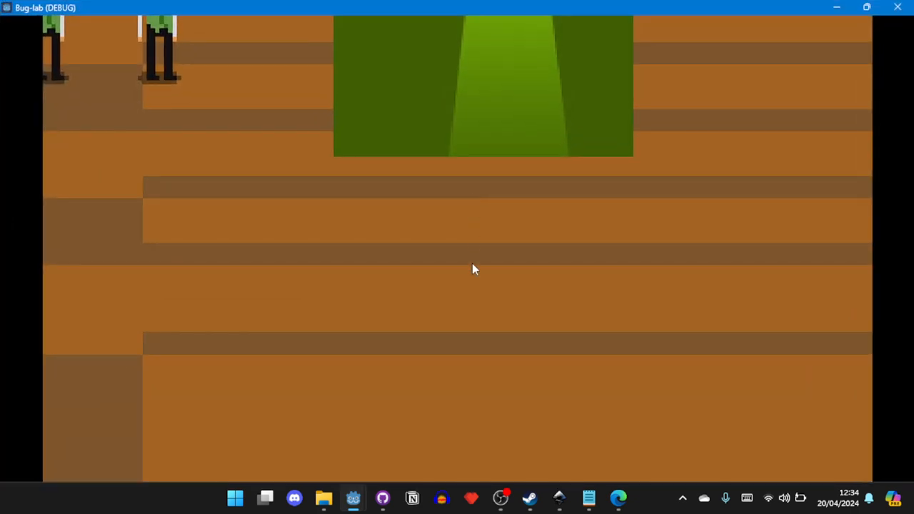
pyautogui.click(898, 7)
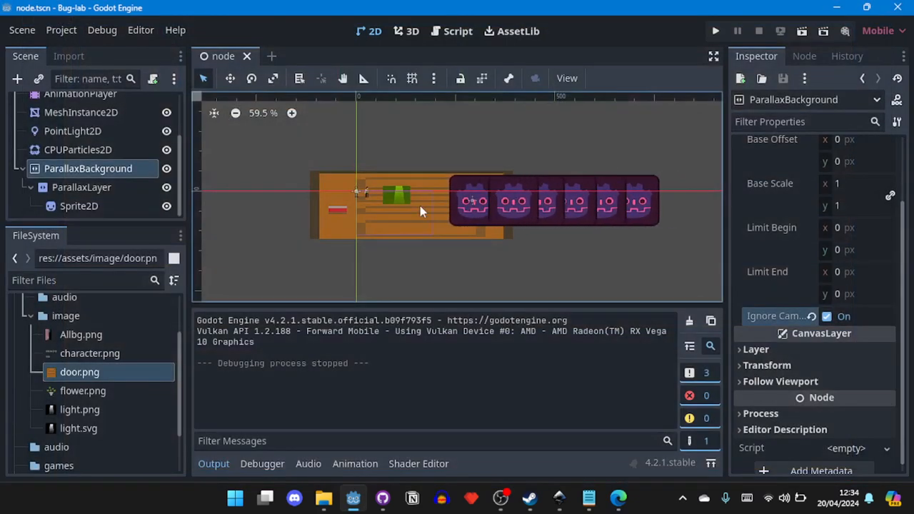
# - Look over the ParallaxBackground's scroll, transform and follow viewport properties and inspect the backdrop more closely in the viewport
pyautogui.scroll(9, 420, 206)
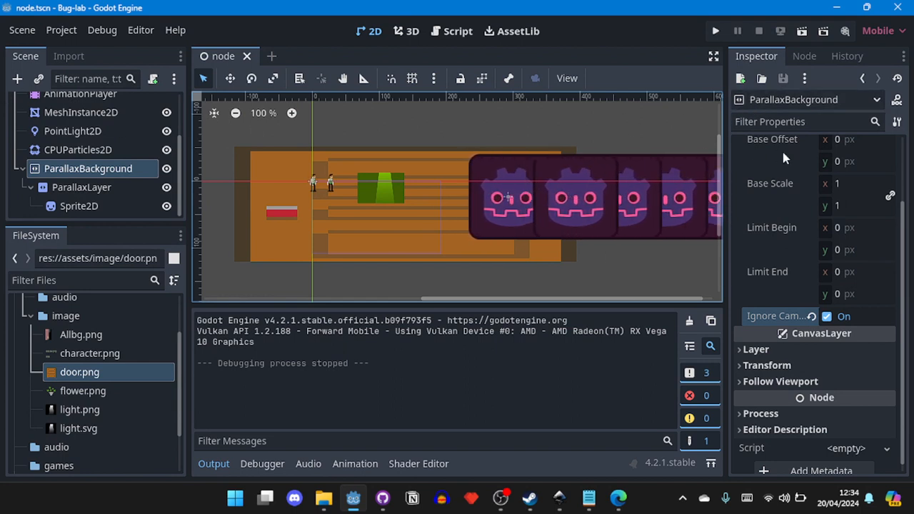
pyautogui.scroll(2, 768, 231)
pyautogui.scroll(-2, 770, 241)
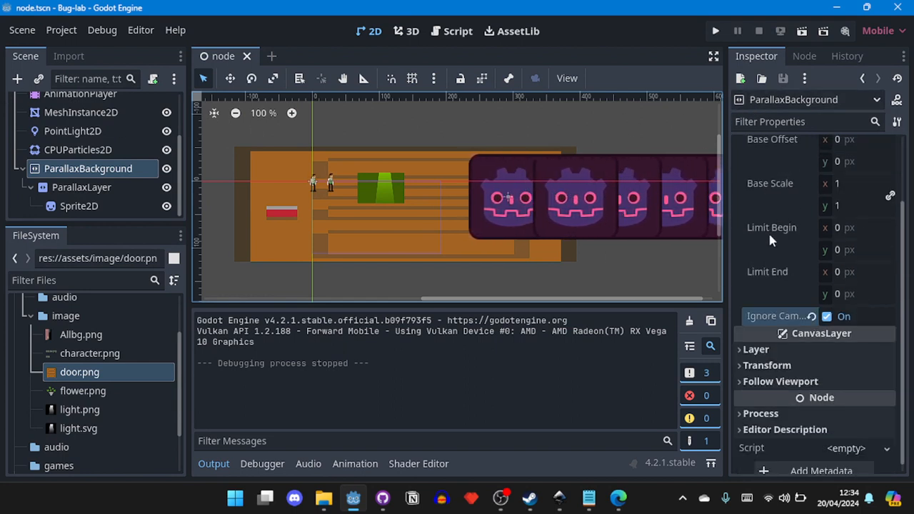
pyautogui.click(786, 371)
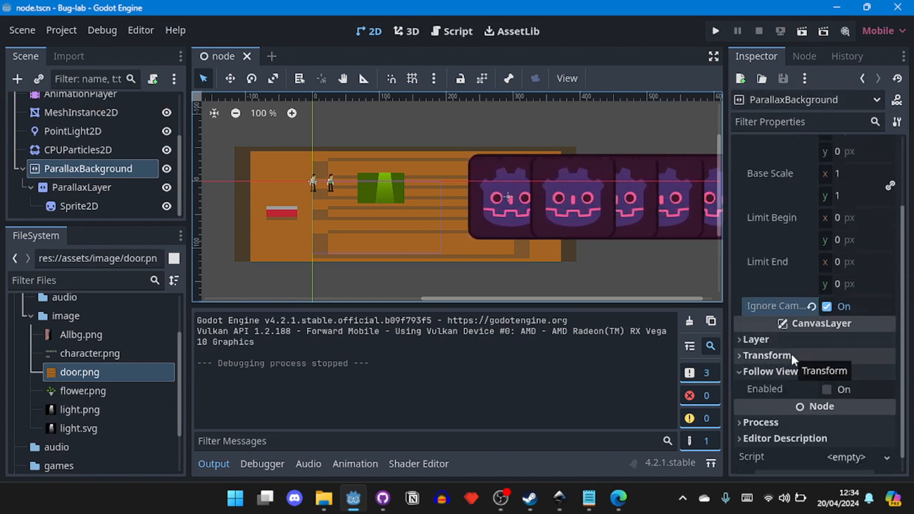
pyautogui.click(792, 354)
pyautogui.scroll(-2, 790, 354)
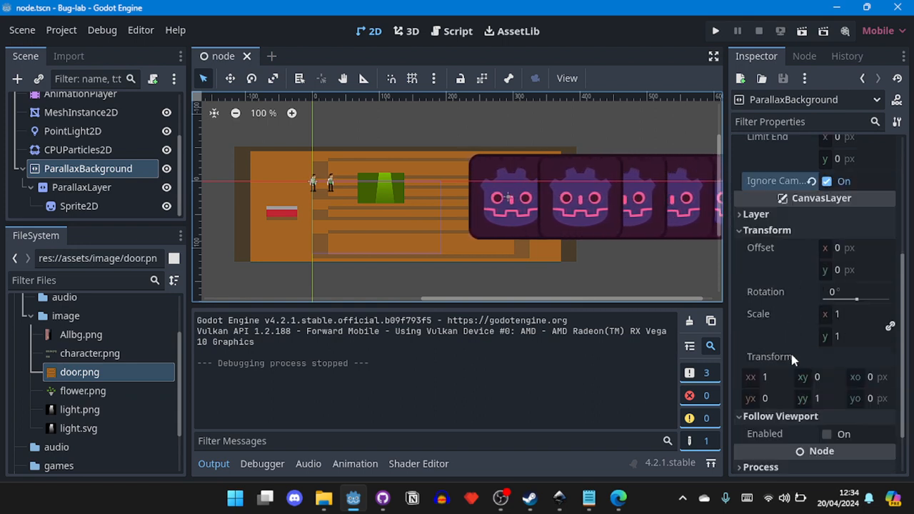
pyautogui.scroll(-1, 775, 310)
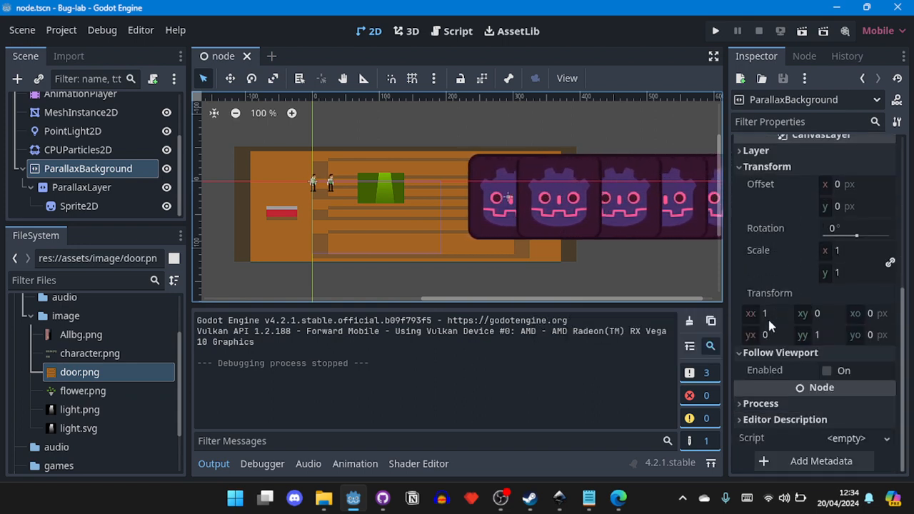
pyautogui.scroll(4, 756, 309)
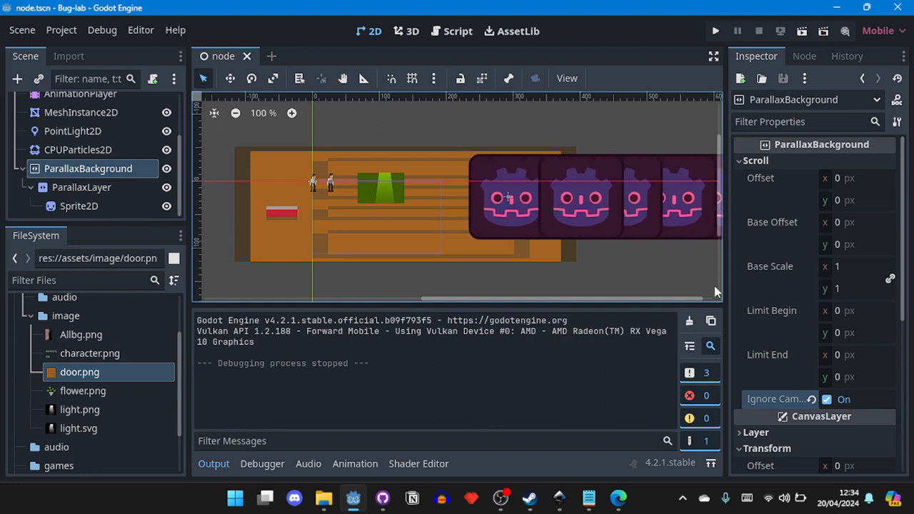
pyautogui.click(757, 160)
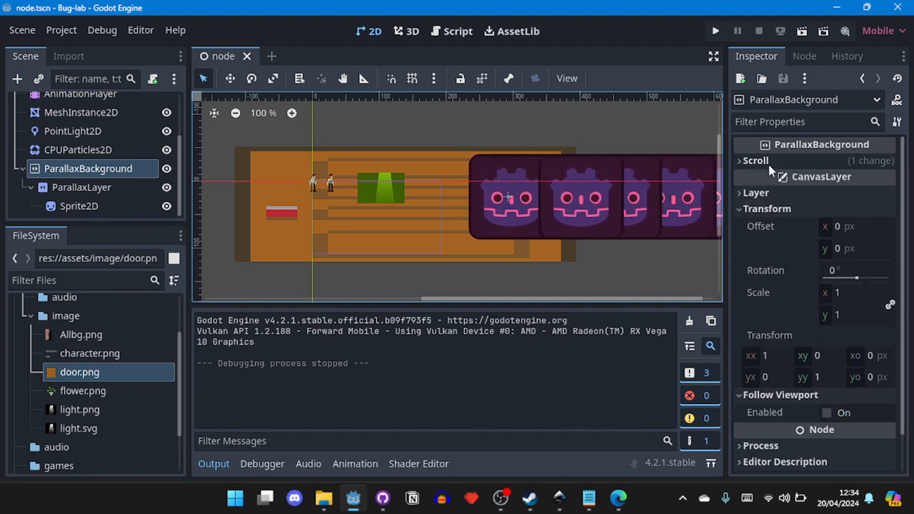
pyautogui.click(774, 208)
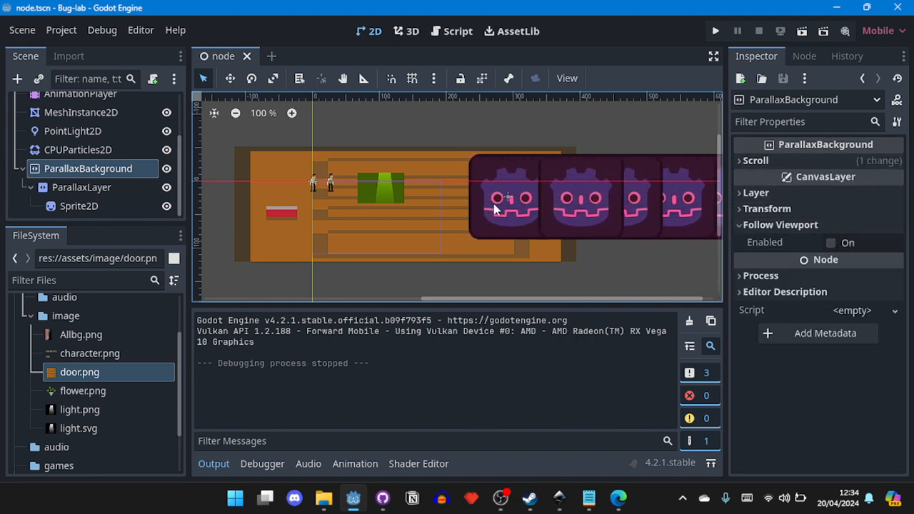
pyautogui.scroll(-1, 384, 223)
pyautogui.scroll(2, 385, 223)
pyautogui.scroll(1, 385, 223)
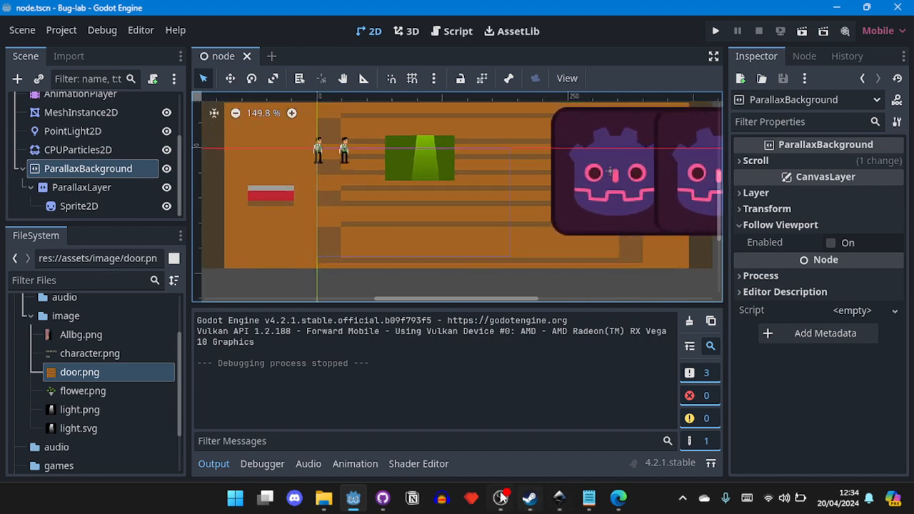
# - Check the topic outline in Notepad and switch to OBS
pyautogui.moveTo(501, 497)
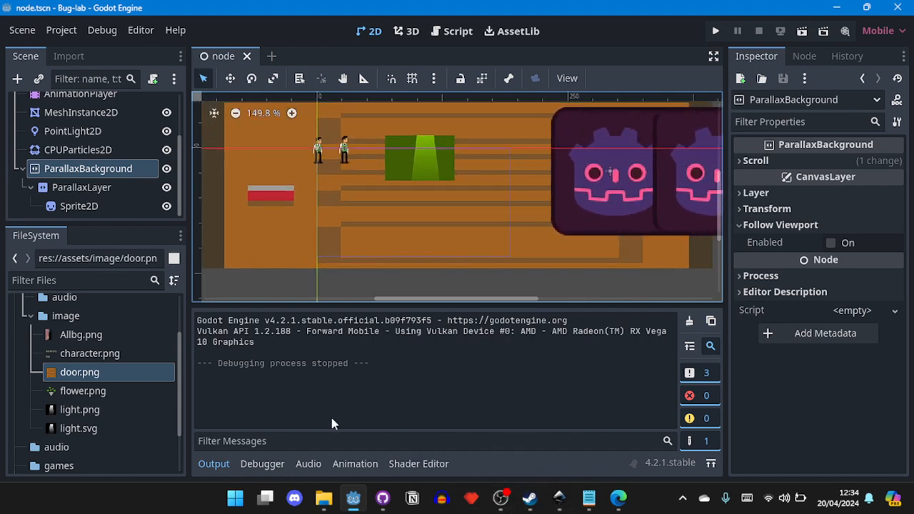
pyautogui.click(590, 498)
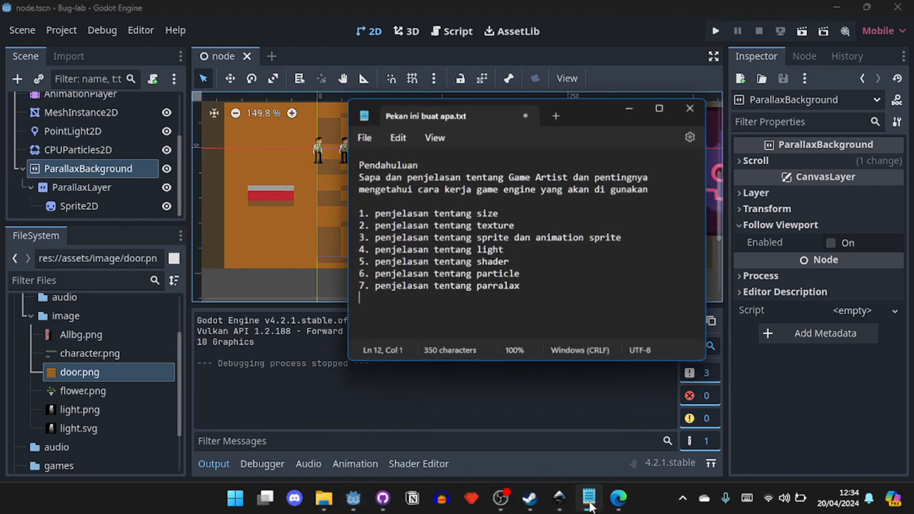
pyautogui.click(589, 498)
pyautogui.click(513, 505)
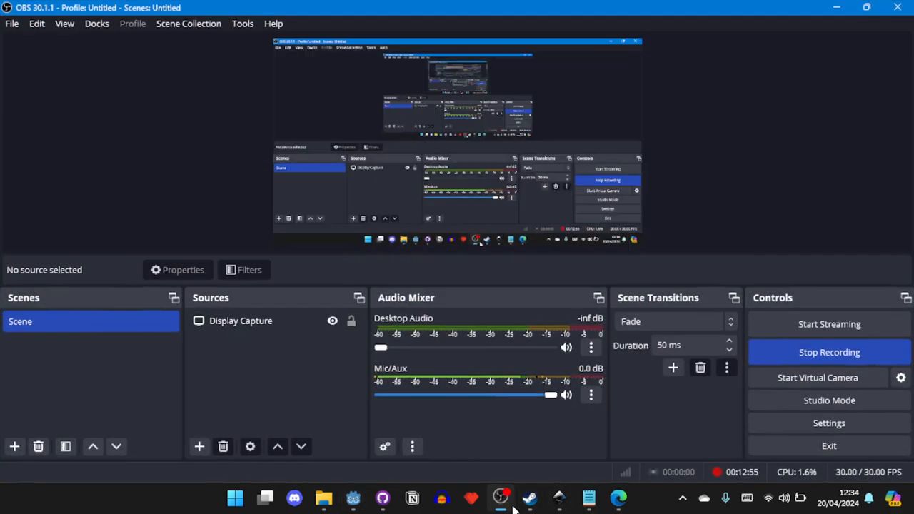